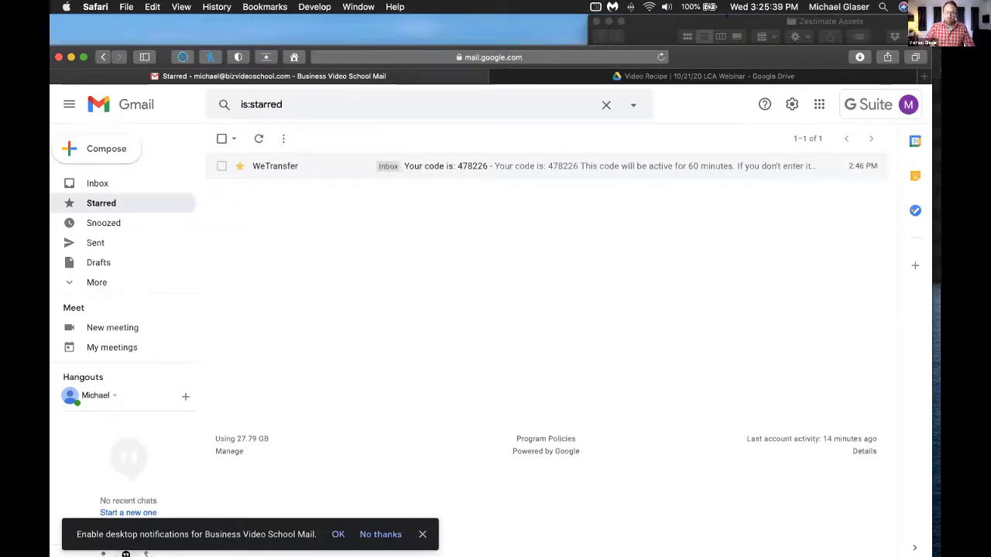
Step: Move the browser window aside and reposition the Zestimate Assets folder window, selecting IMG_7745.mp4 in it
left_click_drag(654, 25, 531, 14)
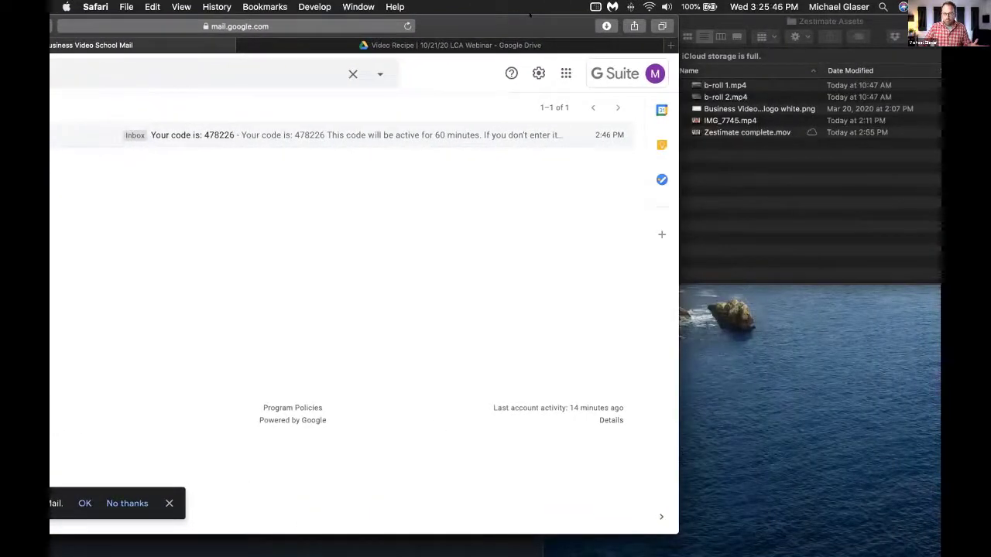
left_click_drag(726, 23, 679, 22)
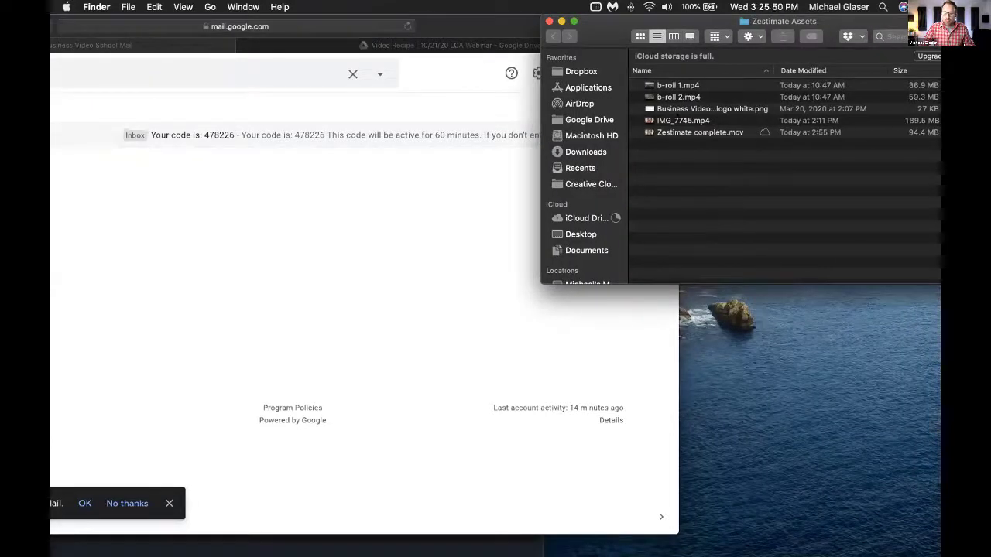
left_click(717, 122)
left_click_drag(679, 22, 647, 88)
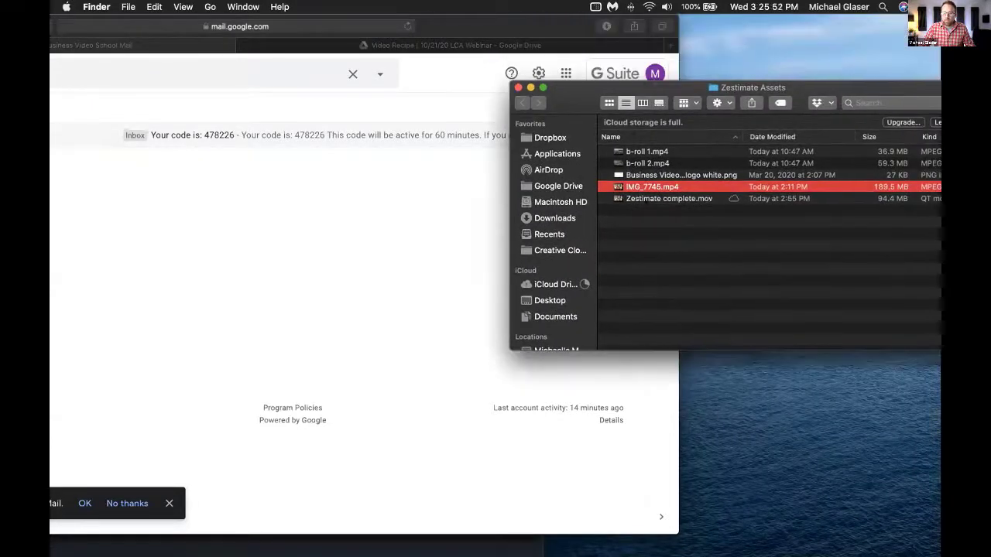
left_click_drag(646, 91, 601, 93)
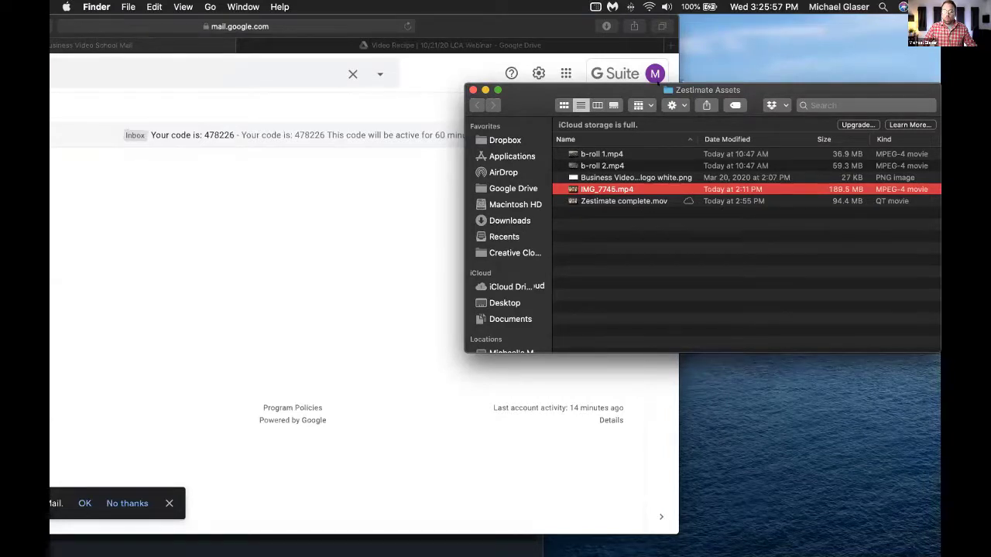
left_click_drag(657, 88, 871, 31)
Step: Switch to Wondershare Filmora9 and arrange its window so the Zestimate Assets folder window is reachable beside it
left_click(656, 540)
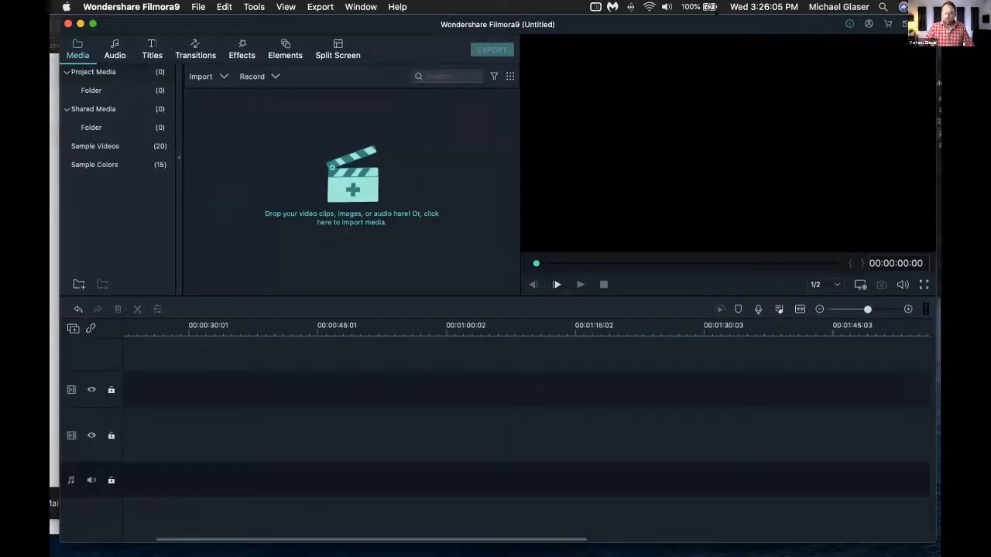
left_click_drag(795, 22, 785, 23)
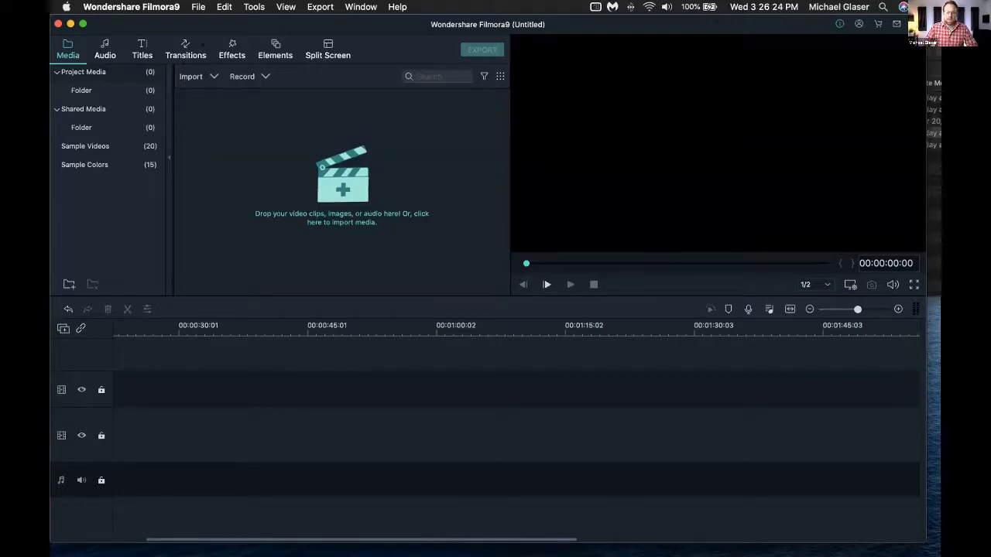
left_click_drag(170, 16, 94, 16)
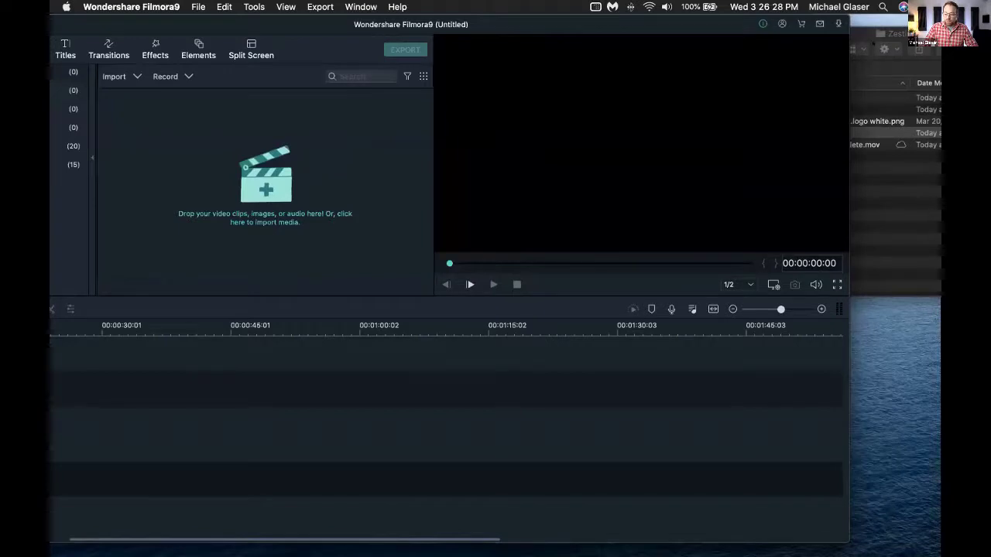
left_click_drag(873, 31, 857, 62)
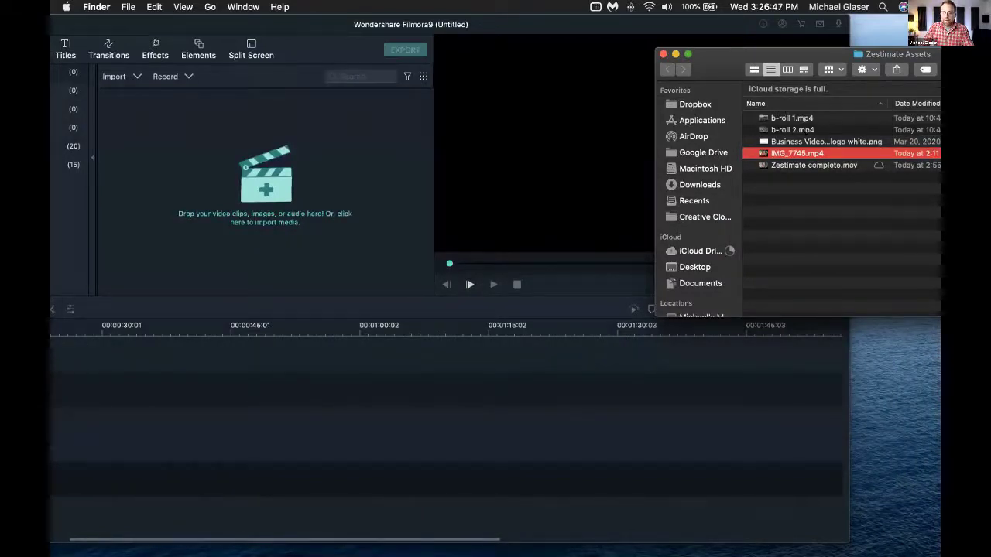
Step: Import b-roll 1, b-roll 2, the Business Video School logo and IMG_7745 from the Zestimate Assets folder into the project media
left_click(789, 117, "shift")
left_click_drag(795, 131, 267, 174)
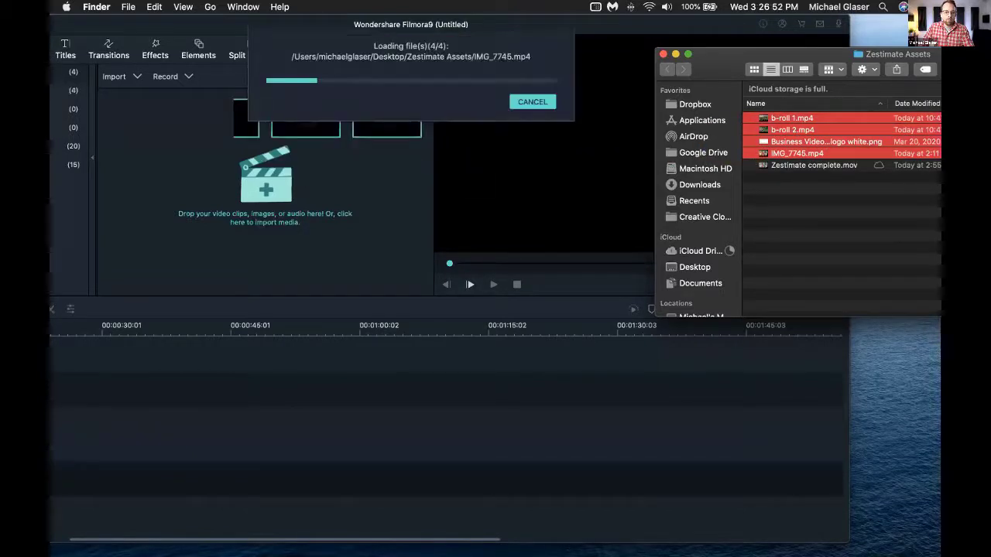
left_click(378, 24)
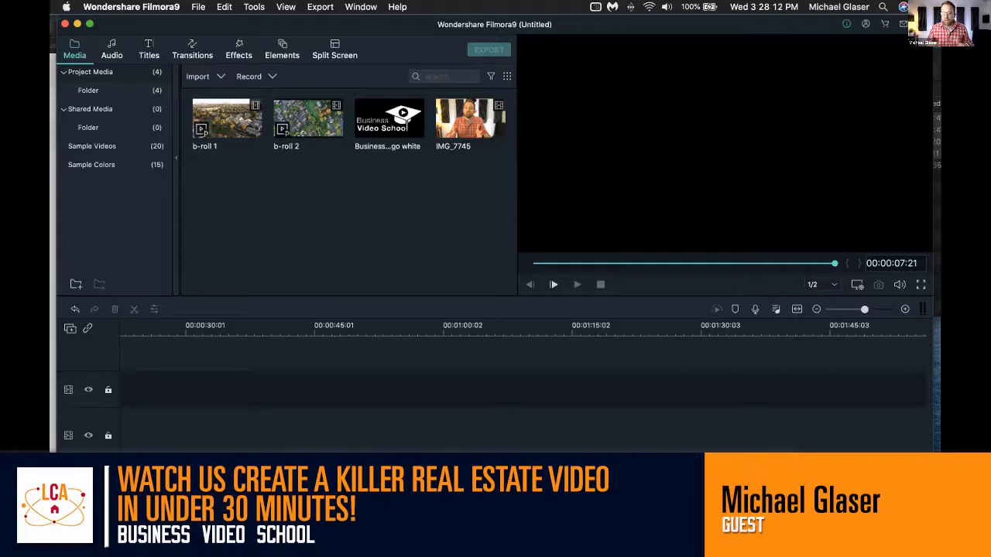
Step: Place the IMG_7745 clip on the lower video track, starting at the very beginning of the timeline
left_click(473, 112)
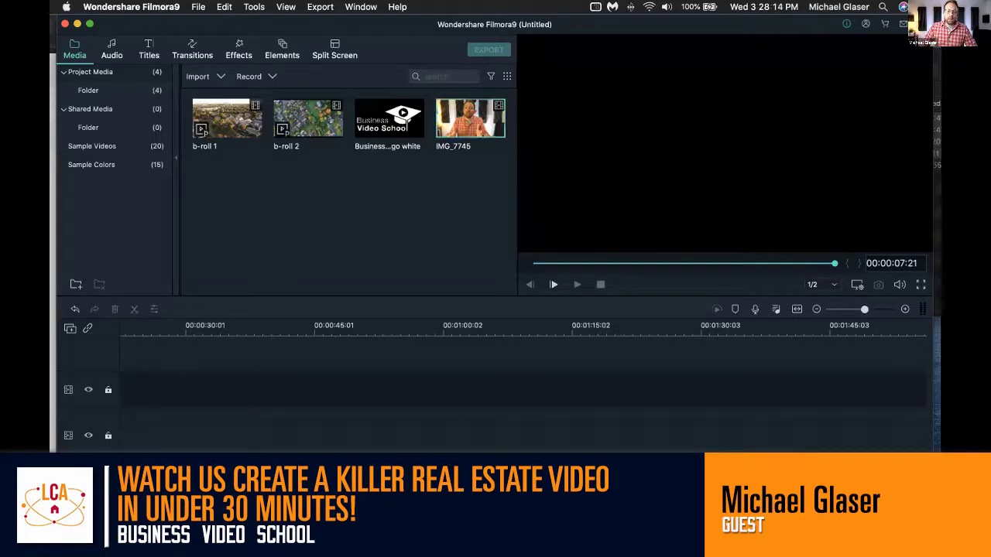
left_click_drag(458, 161, 143, 434)
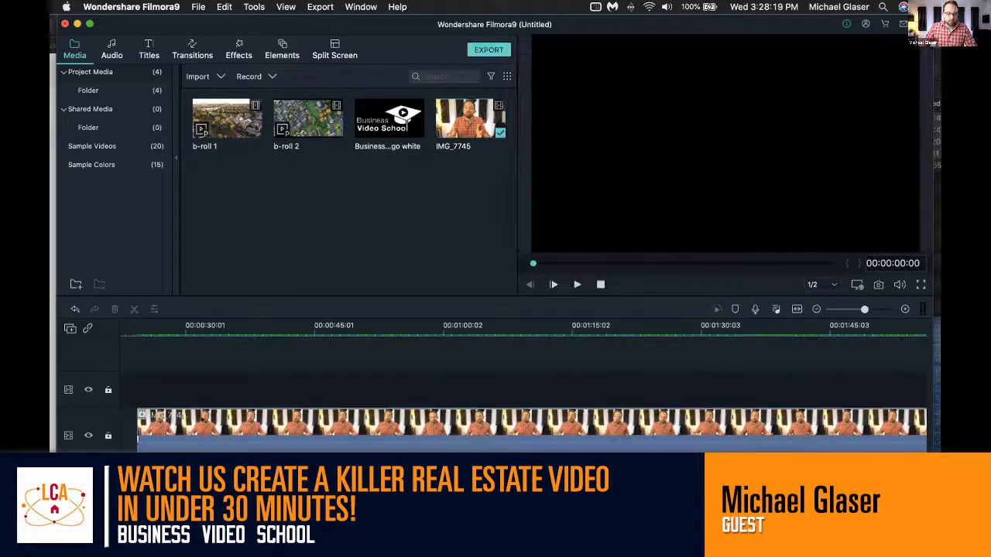
left_click_drag(202, 422, 192, 420)
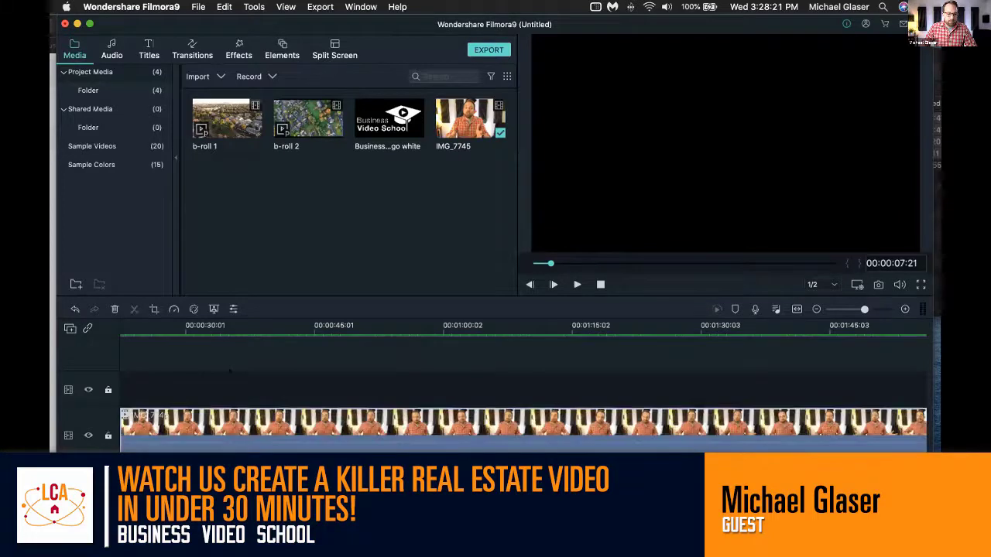
scroll(192, 420, "left", 4)
left_click_drag(479, 421, 254, 402)
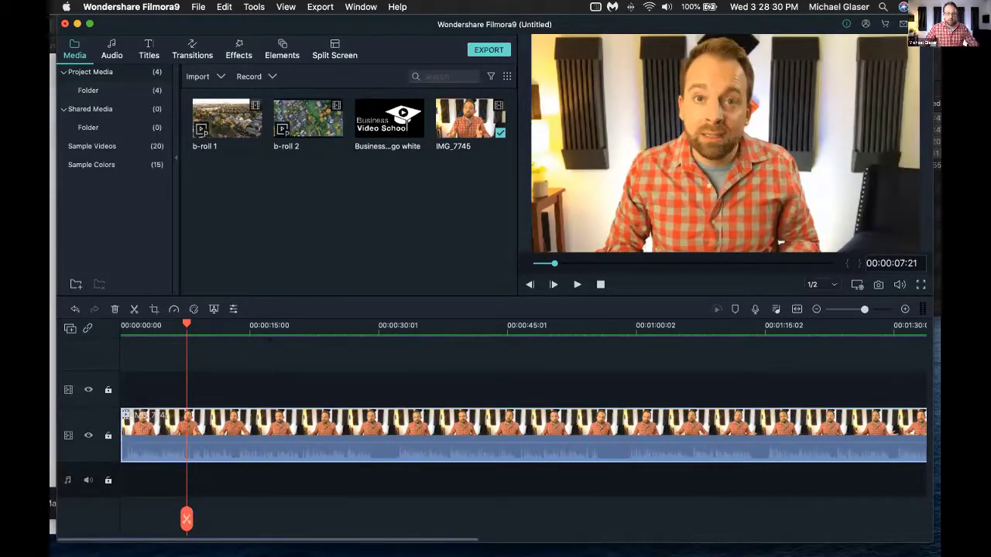
Step: Adjust the timeline zoom until the entire IMG_7745 clip fits in view, and examine its waveform
key("super+equal")
key("super+equal")
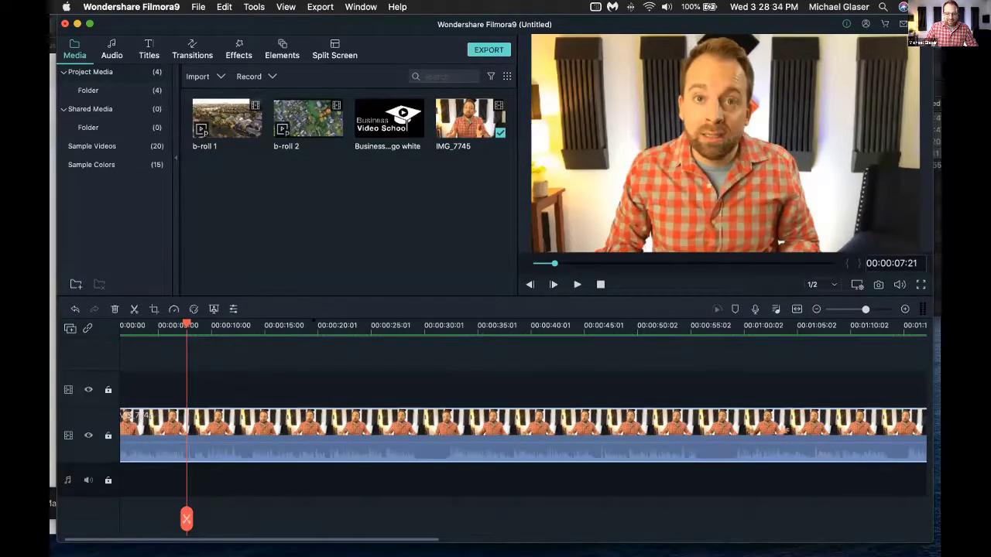
key("super+minus")
key("super+minus")
key("super+minus")
key("super+minus")
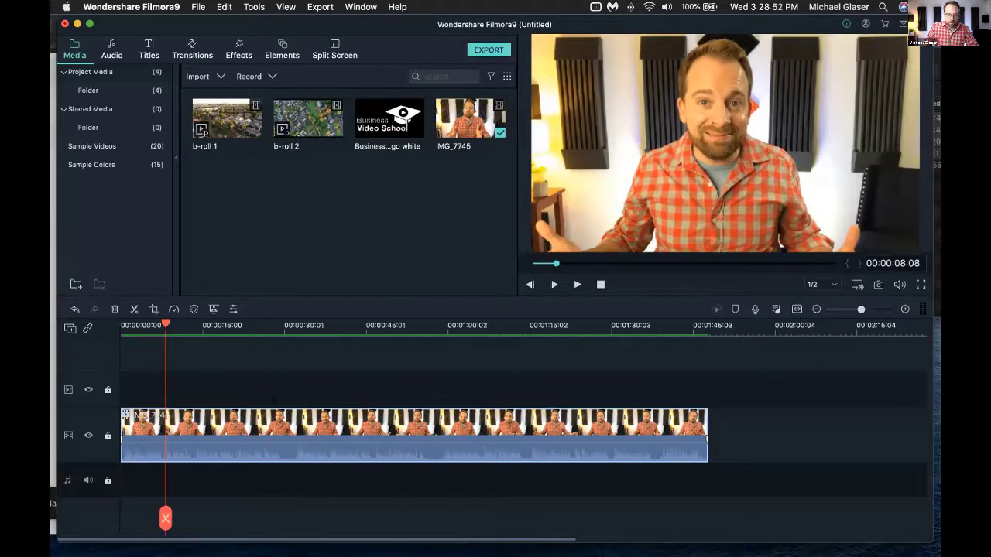
left_click(272, 393)
mouse_move(272, 437)
left_mouse_down()
mouse_move(302, 439)
mouse_move(271, 438)
left_mouse_up()
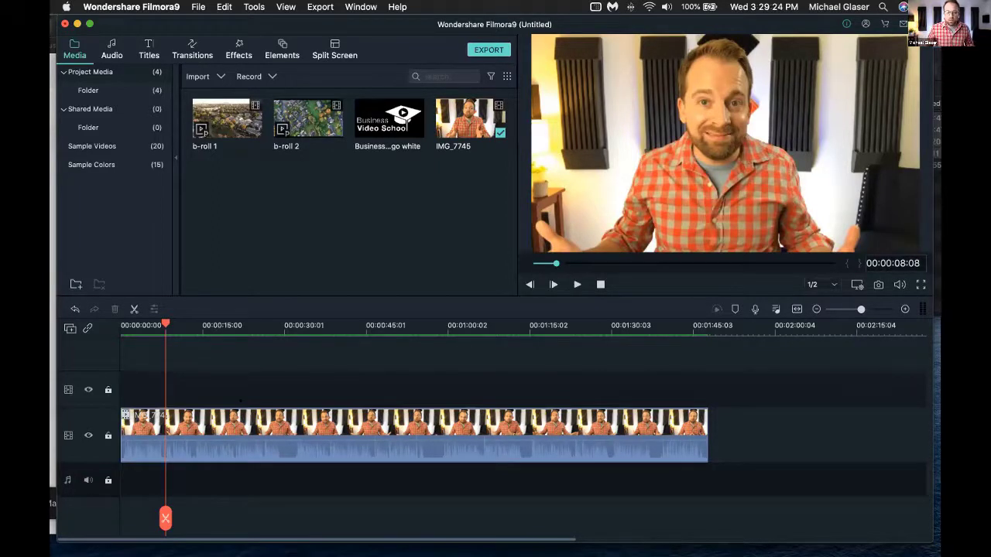
Step: Set the IMG_7745 clip's white balance temperature to -15 in Advanced Color Tuning and apply it
left_click(230, 411)
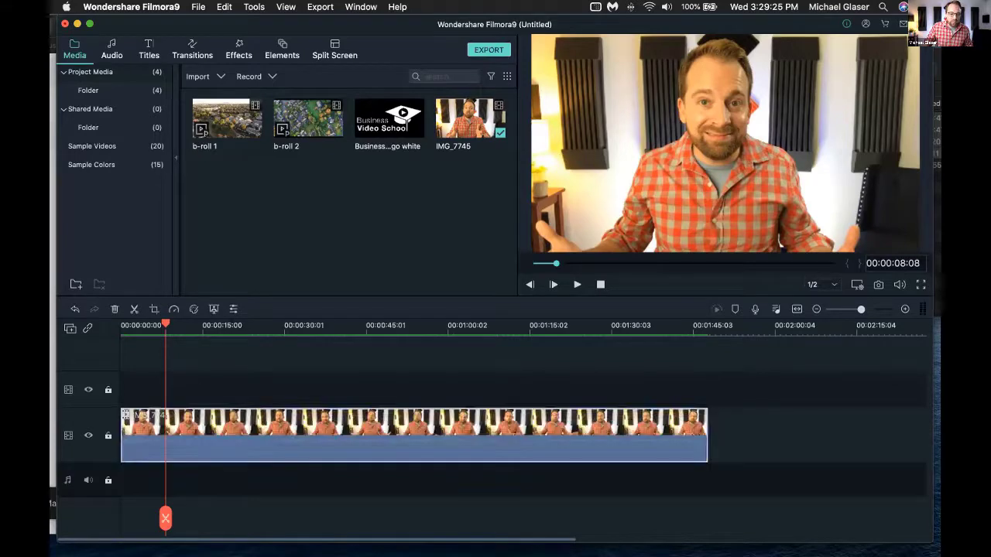
left_click(193, 308)
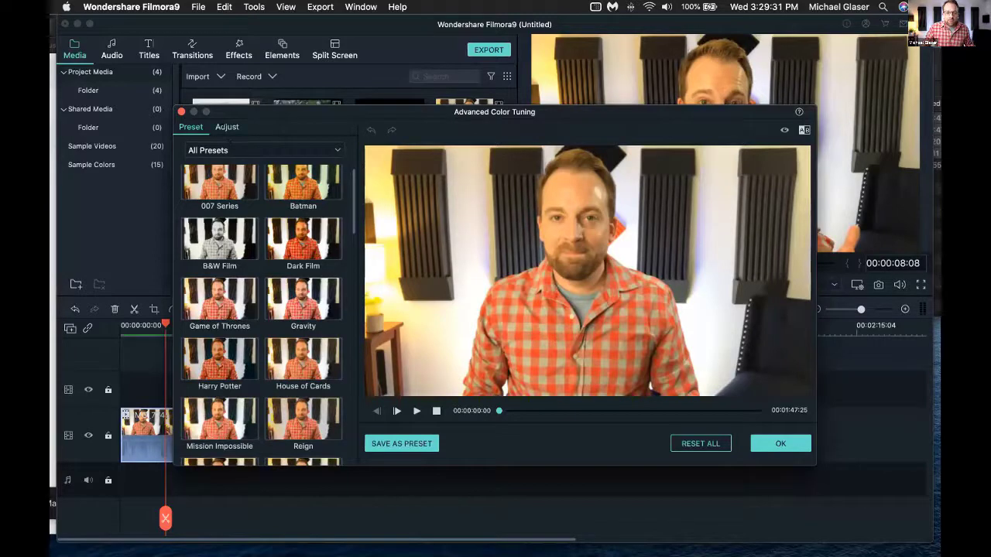
left_click(226, 127)
left_click_drag(278, 111, 251, 76)
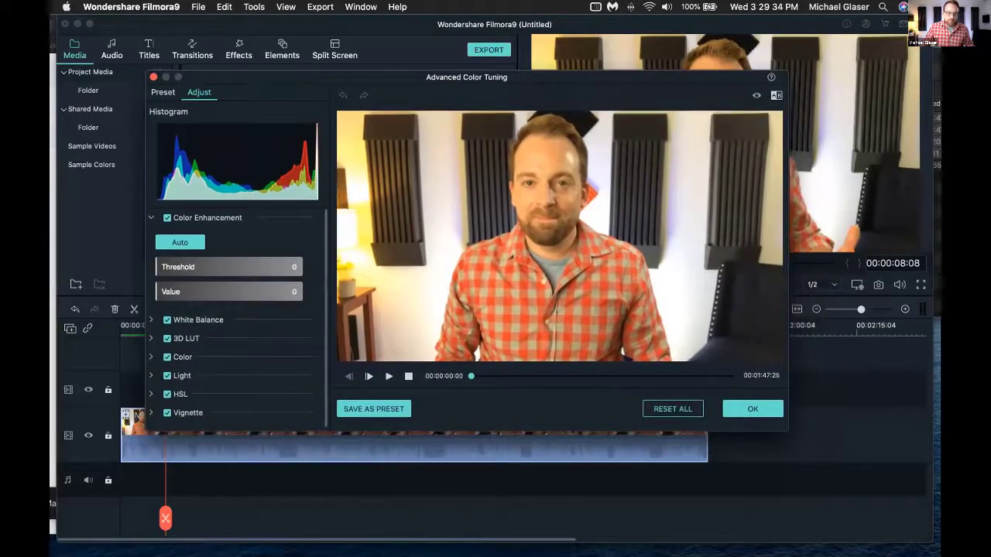
scroll(201, 292, "down", 1)
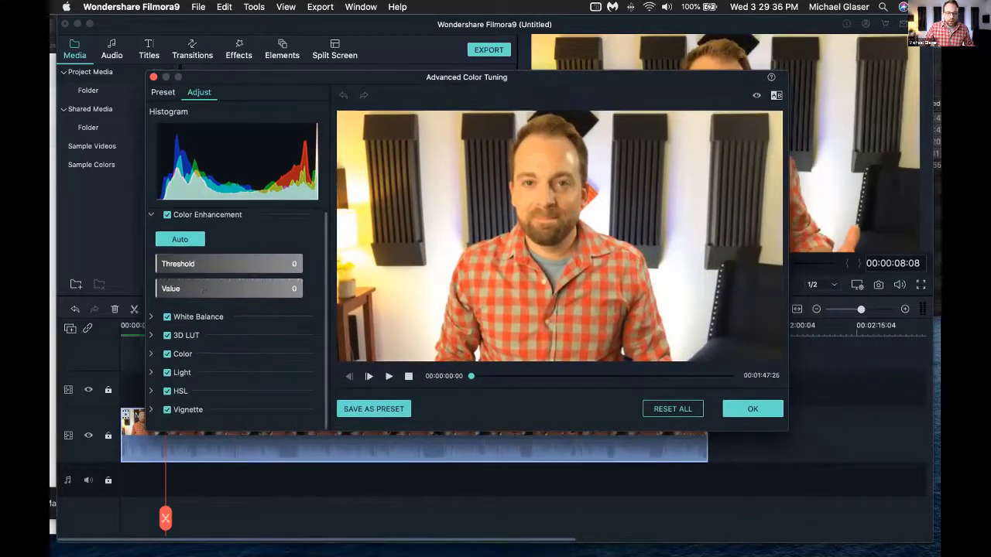
left_click(151, 316)
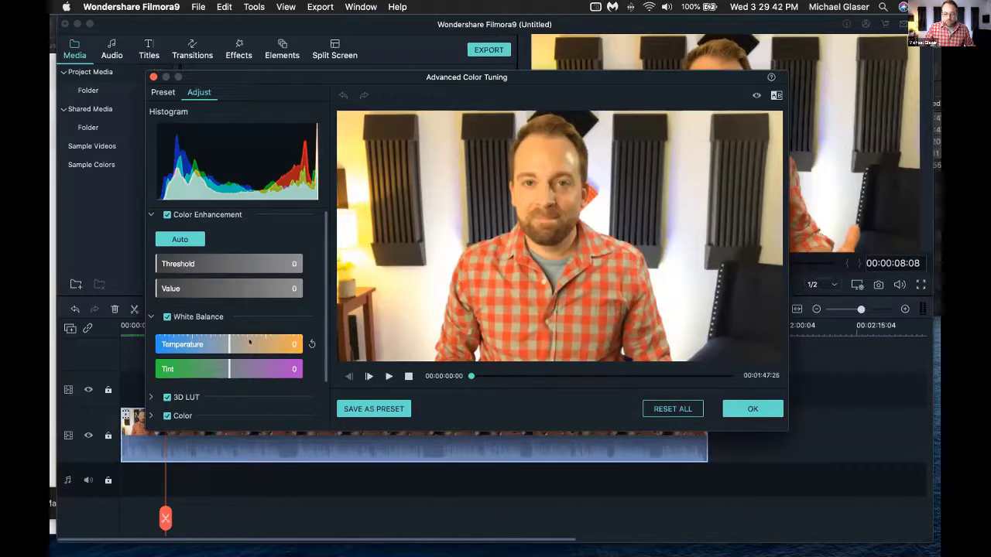
left_click_drag(221, 340, 211, 341)
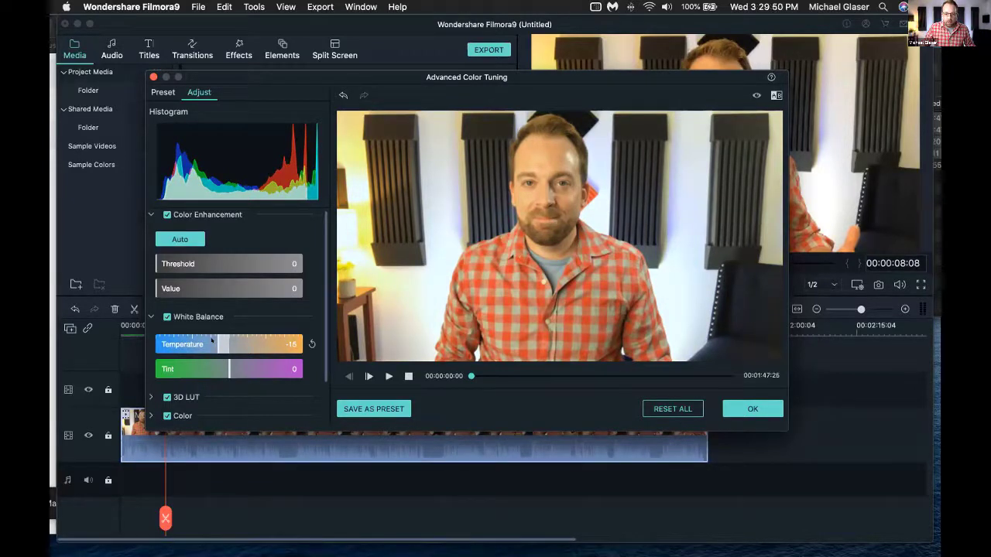
left_click(748, 410)
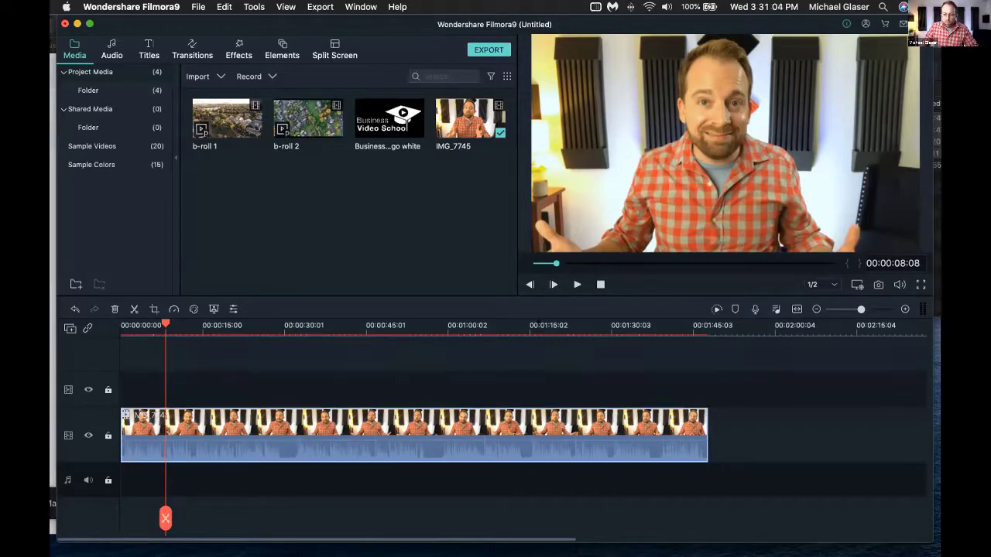
Step: Play back parts of the clip between about 1:23 and 1:32 to review the footage
left_click_drag(165, 519, 574, 519)
key("space")
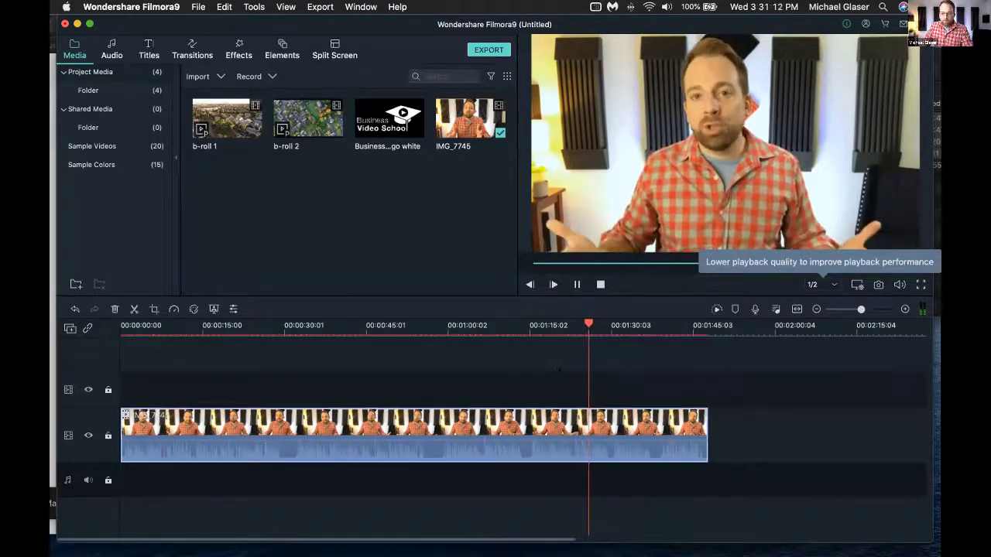
left_click_drag(597, 519, 609, 519)
left_click_drag(607, 314, 614, 314)
key("space")
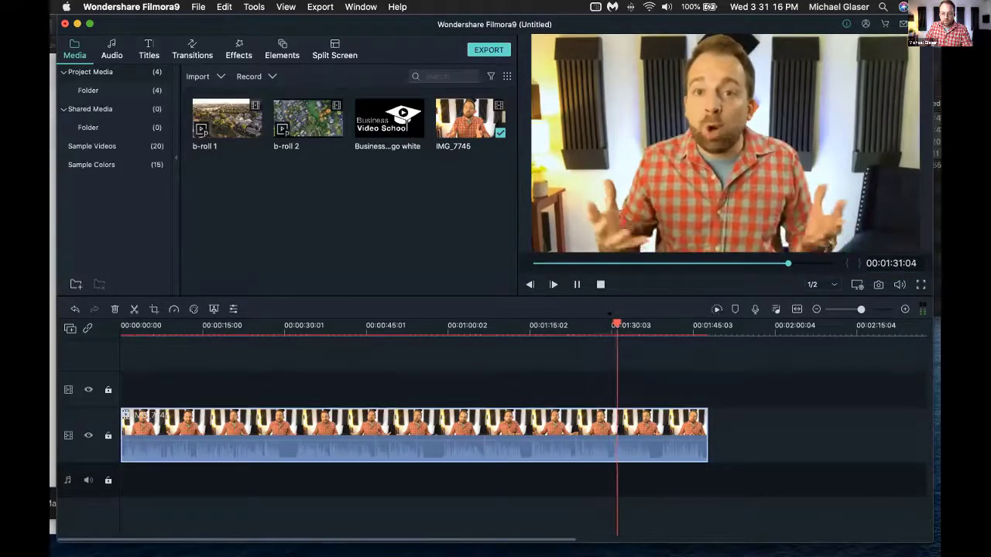
left_click_drag(622, 519, 596, 518)
key("space")
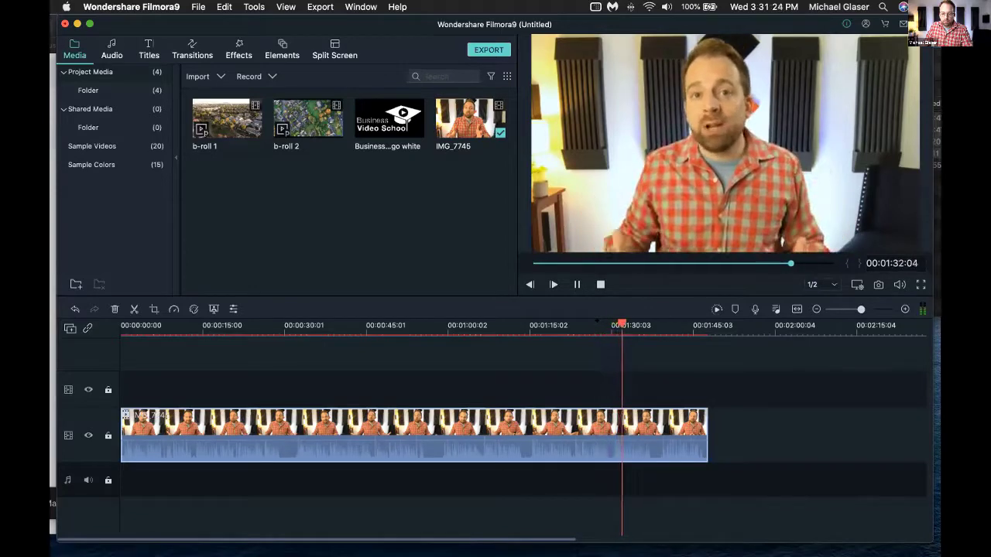
key("space")
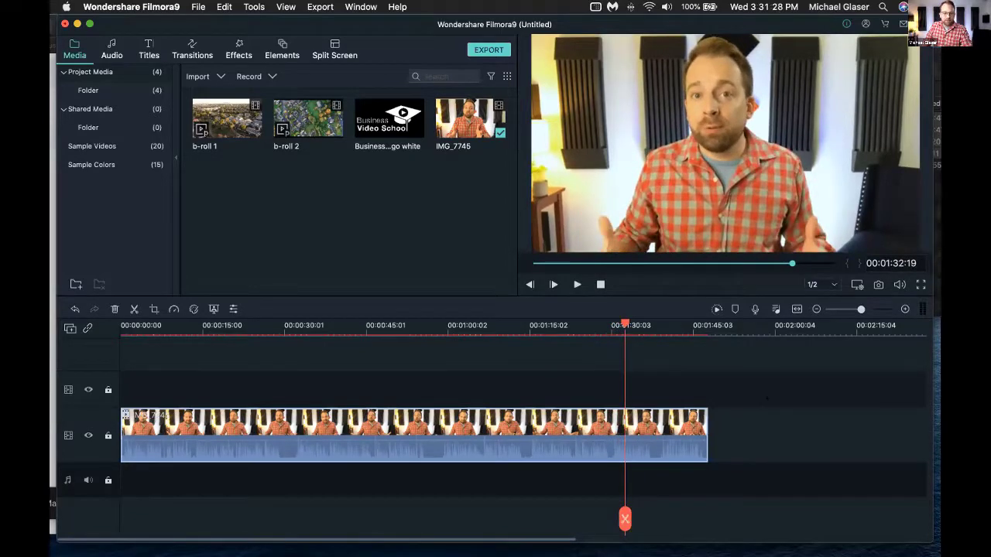
Step: Split the IMG_7745 clip at 00:01:47:00 and delete the leftover piece at its end
left_click_drag(625, 324, 697, 324)
left_click_drag(697, 519, 702, 519)
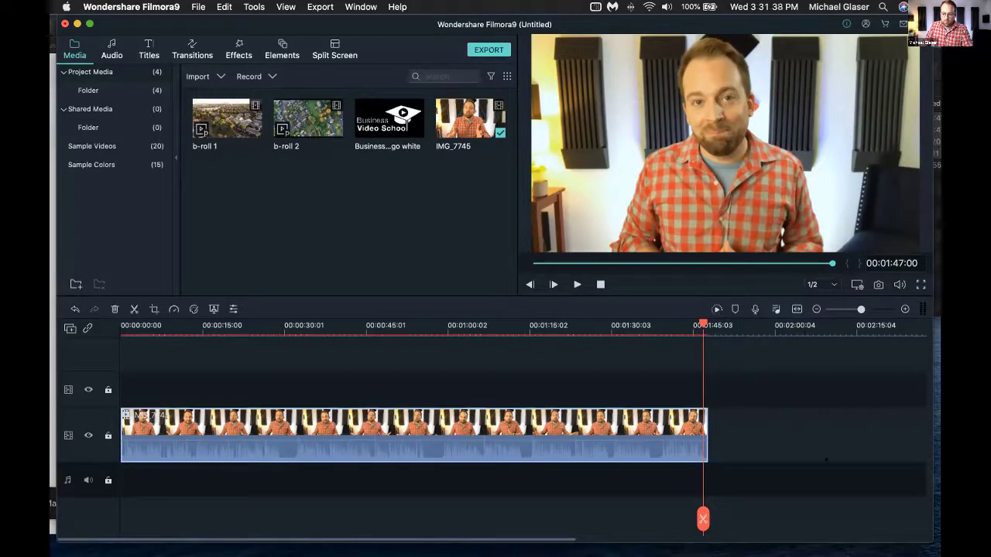
left_click_drag(703, 518, 702, 430)
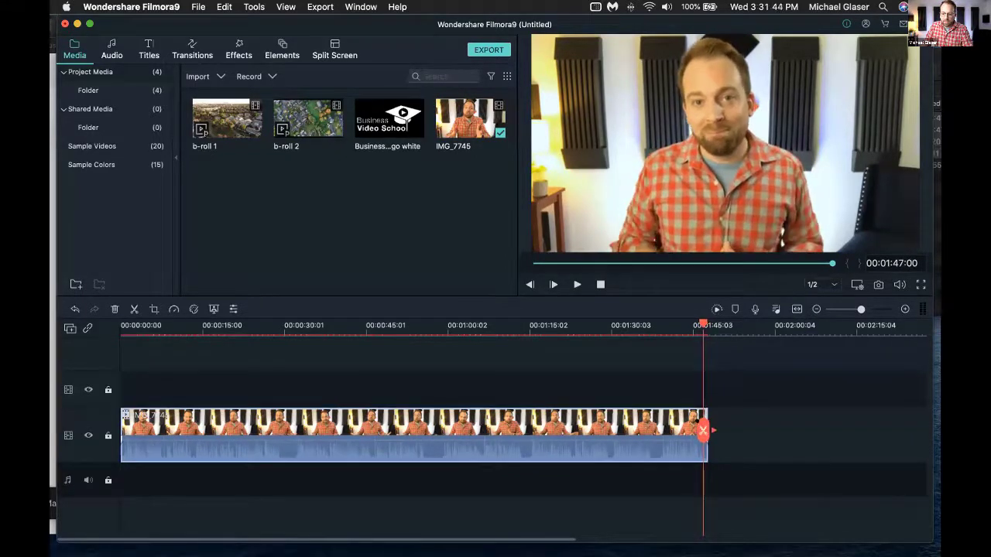
left_click(701, 430)
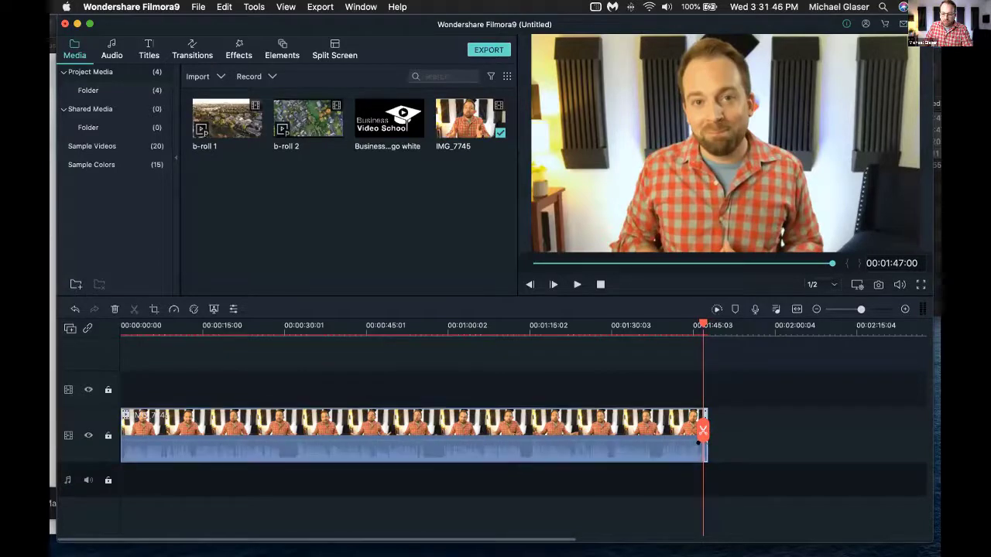
mouse_move(639, 322)
left_mouse_down()
mouse_move(619, 322)
mouse_move(629, 322)
left_mouse_up()
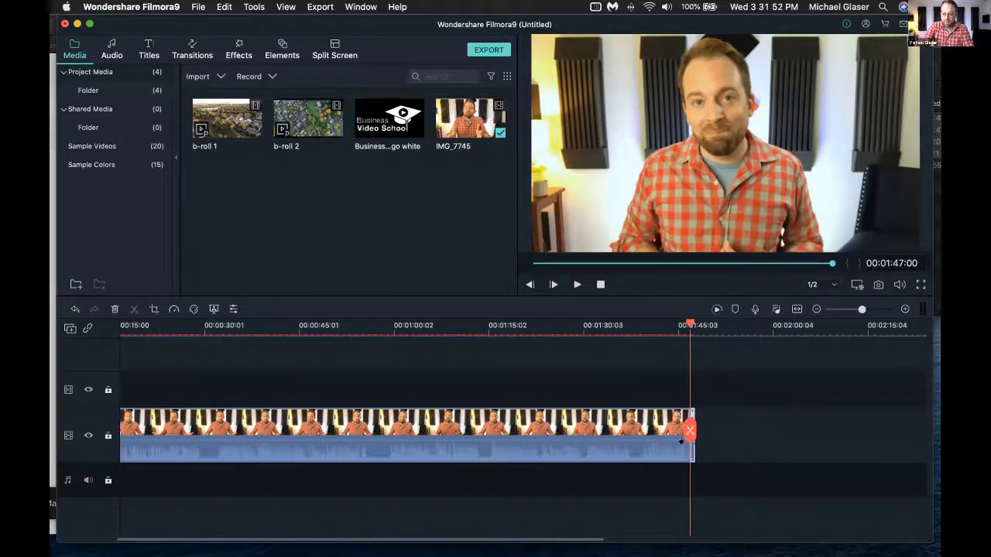
key("Delete")
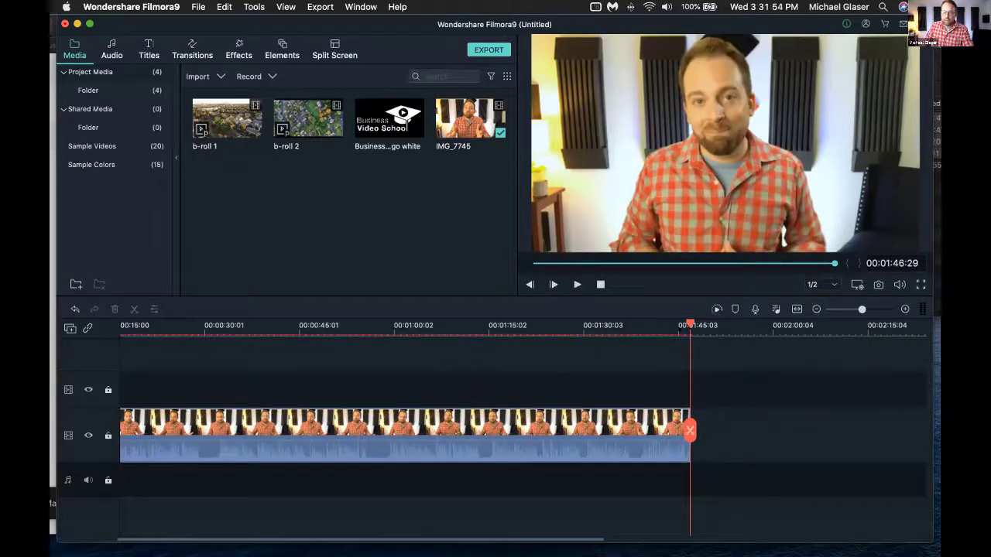
Step: Return the playhead to the start of the timeline and play about the first second of the clip
scroll(518, 360, "left", 3)
scroll(699, 341, "right", 2)
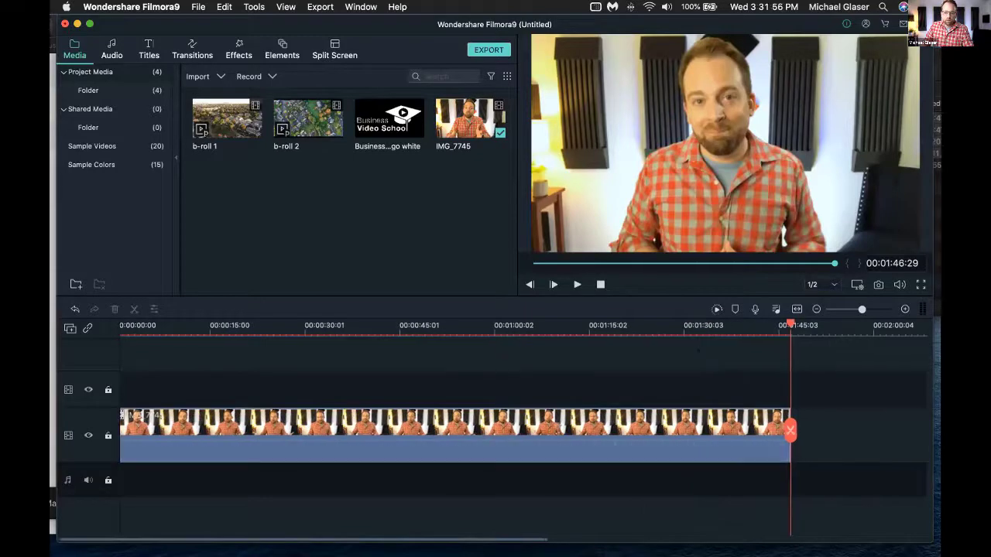
left_click_drag(699, 331, 102, 325)
key("space")
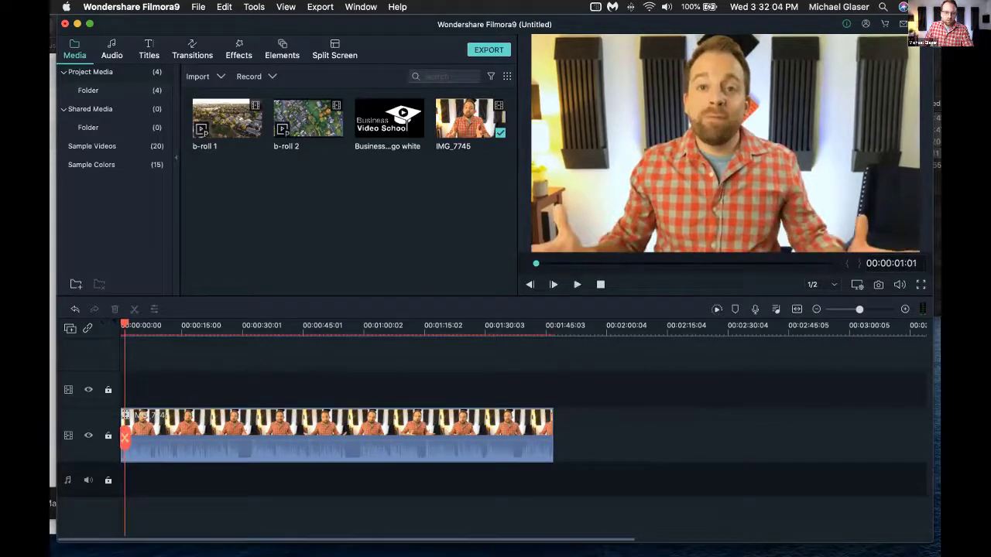
Step: Split the IMG_7745 clip within its first second, just before the speaking begins
left_click_drag(116, 322, 108, 323)
key("space")
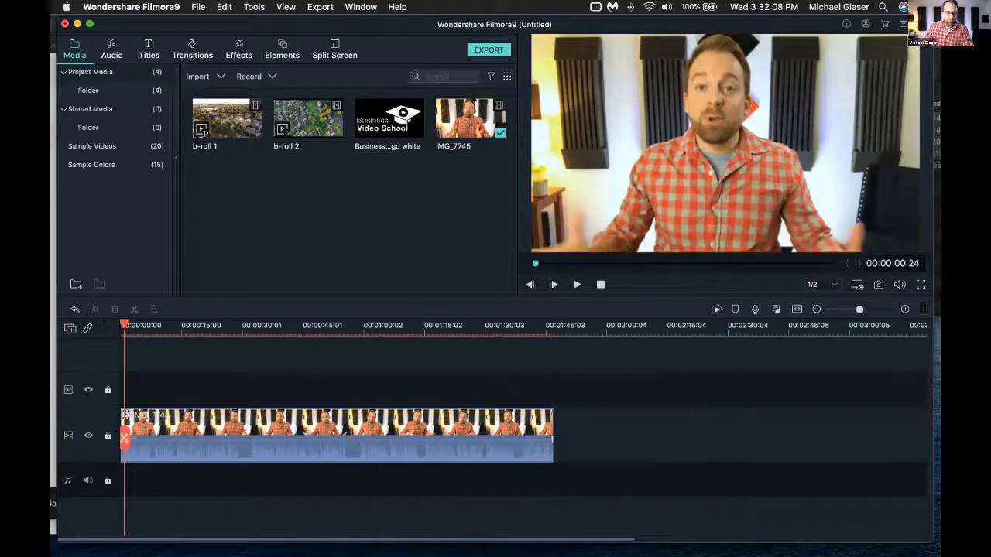
key("Left")
key("Left")
left_click(124, 438)
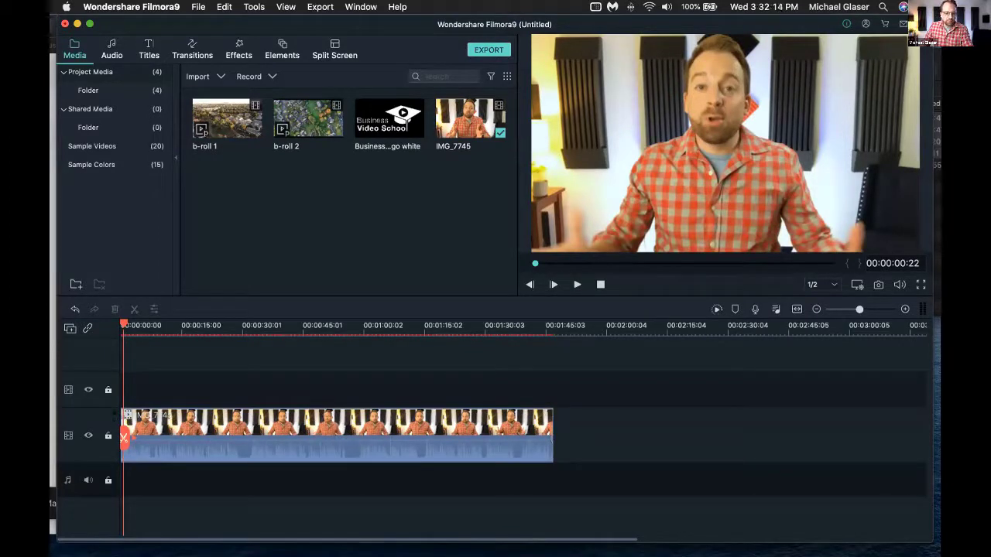
Step: Delete the short cut-off piece at the start of the IMG_7745 clip
key("Left")
key("Left")
key("Left")
key("Left")
key("super+equal")
key("super+equal")
key("super+equal")
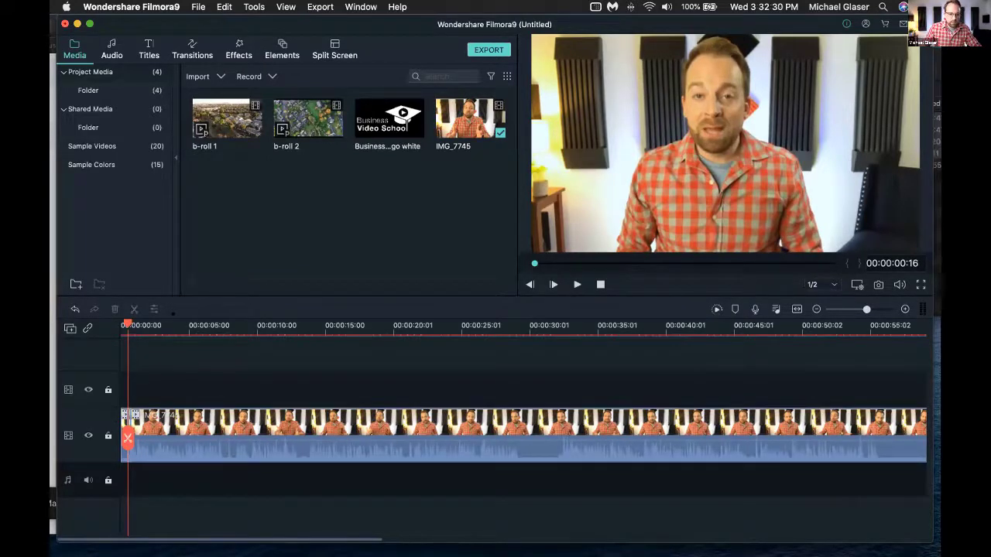
key("super+=")
key("super+equal")
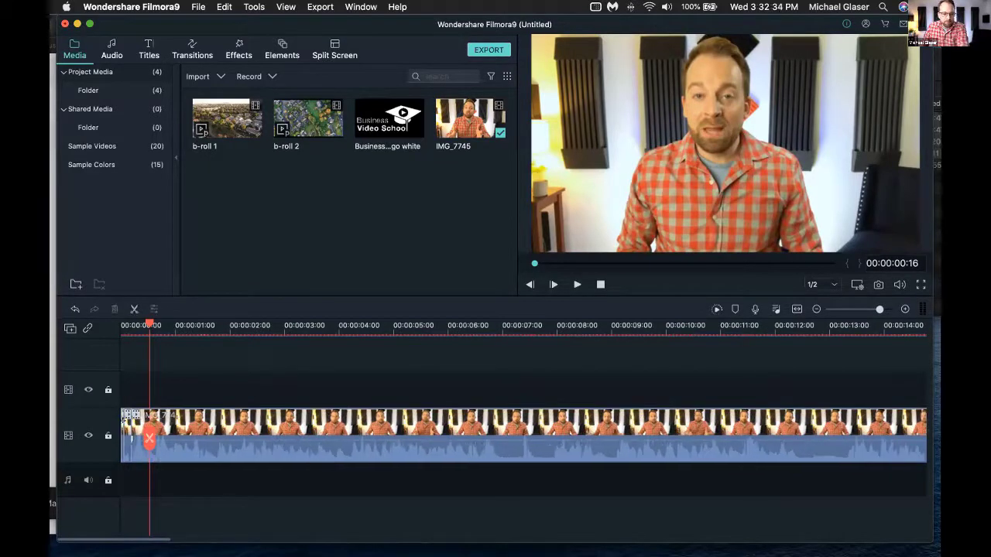
key("Delete")
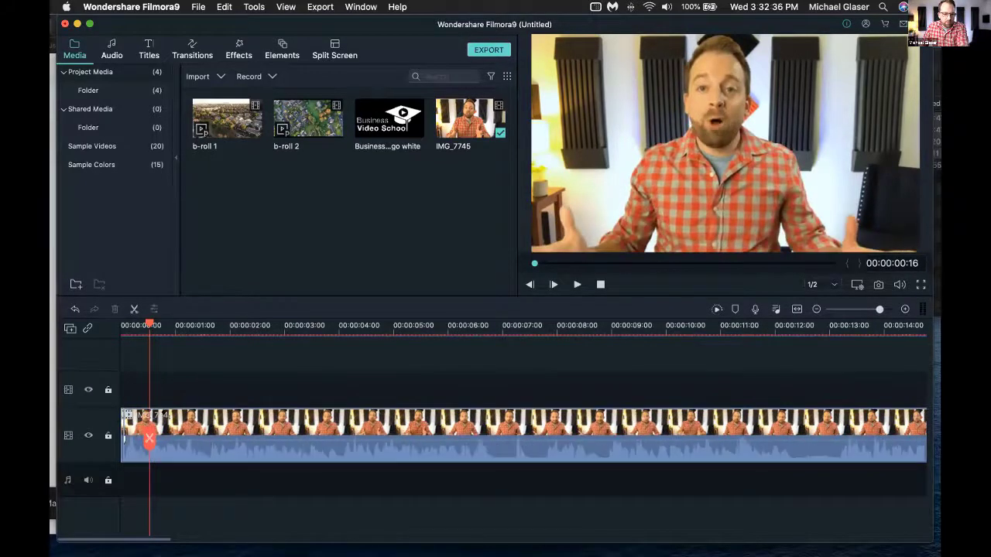
Step: Review the clip by playing it from 00:00:06:07 to about 8 seconds and skimming on to 00:00:13:13
scroll(523, 418, "right", 5)
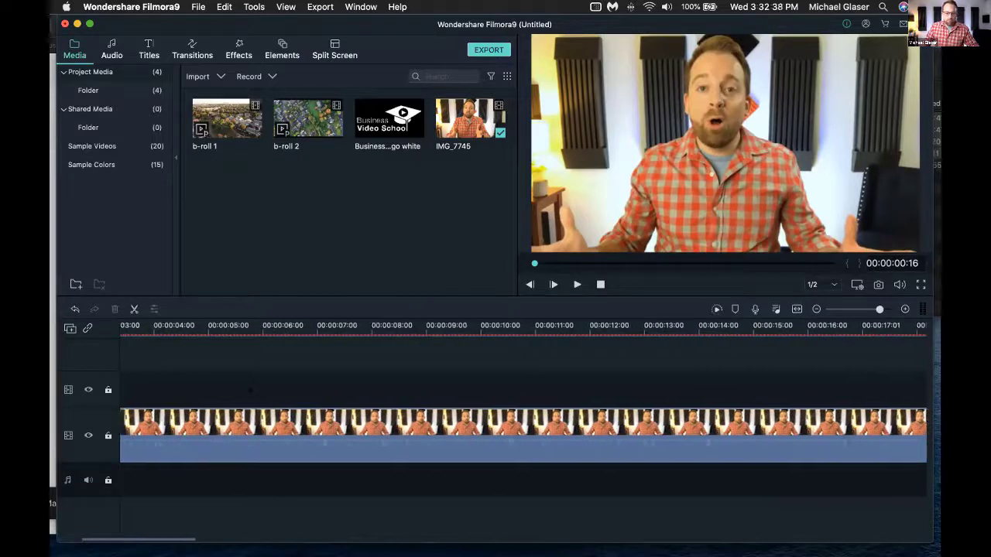
left_click(277, 439)
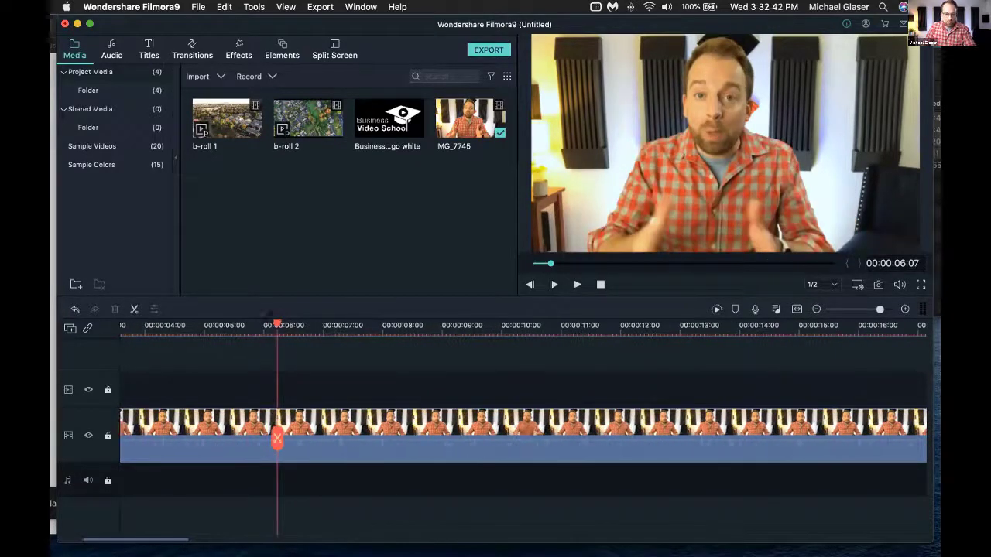
key("space")
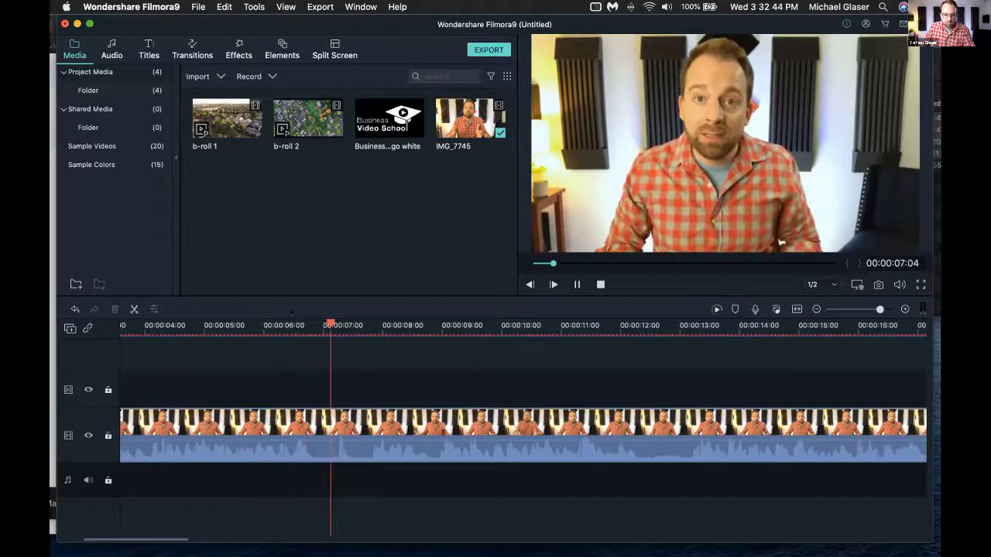
key("space")
scroll(381, 400, "right", 3)
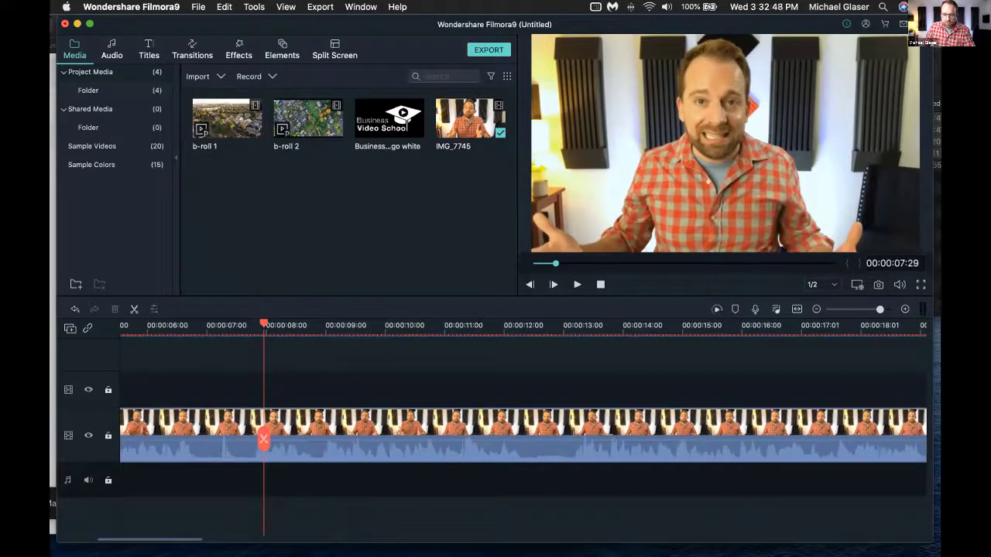
left_click_drag(255, 324, 588, 325)
Step: Split the IMG_7745 clip at 00:00:28:18, where the silent pause in the waveform begins
scroll(606, 369, "right", 8)
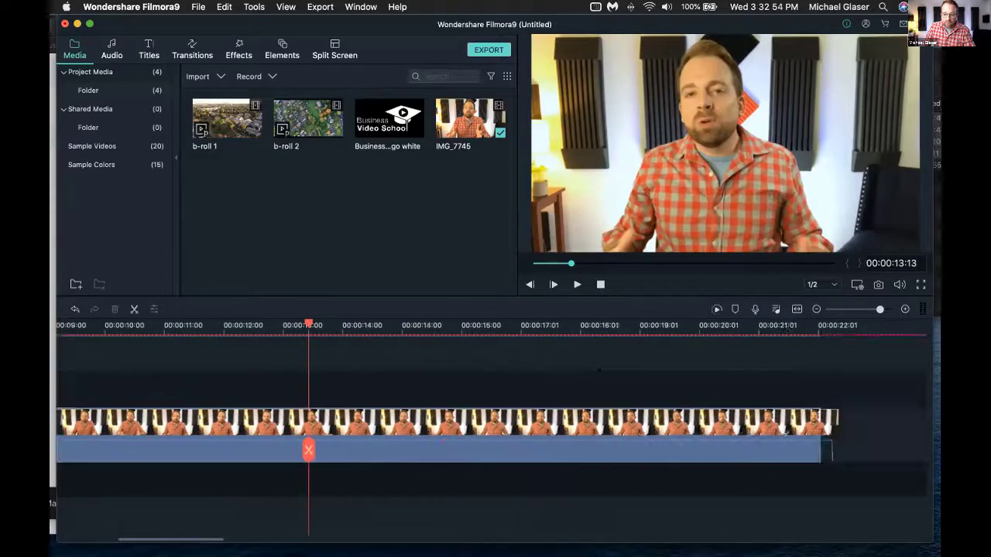
scroll(619, 317, "down", 3)
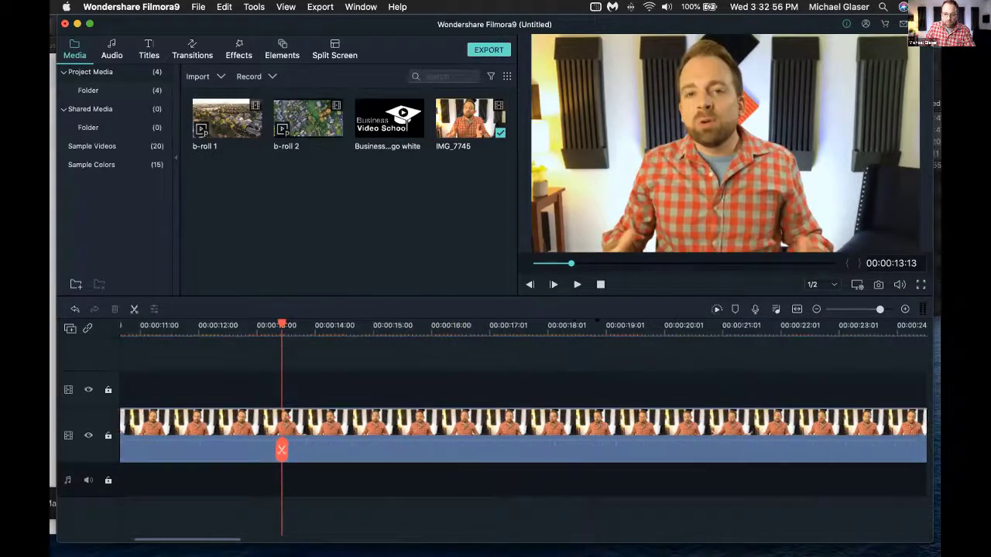
scroll(523, 395, "right", 8)
scroll(509, 321, "down", 3)
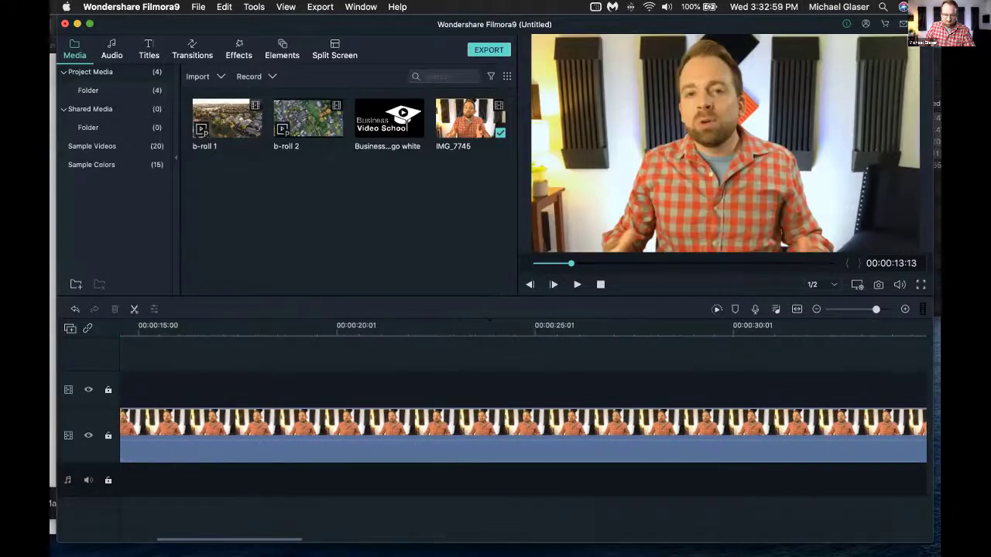
scroll(481, 380, "right", 3)
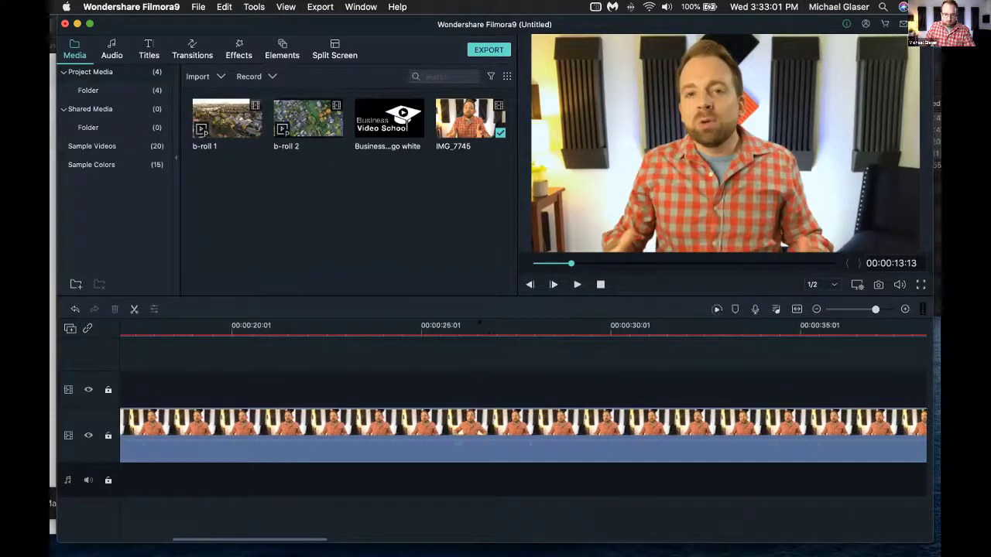
left_click(498, 449)
mouse_move(499, 450)
left_mouse_down()
mouse_move(571, 453)
mouse_move(559, 460)
left_mouse_up()
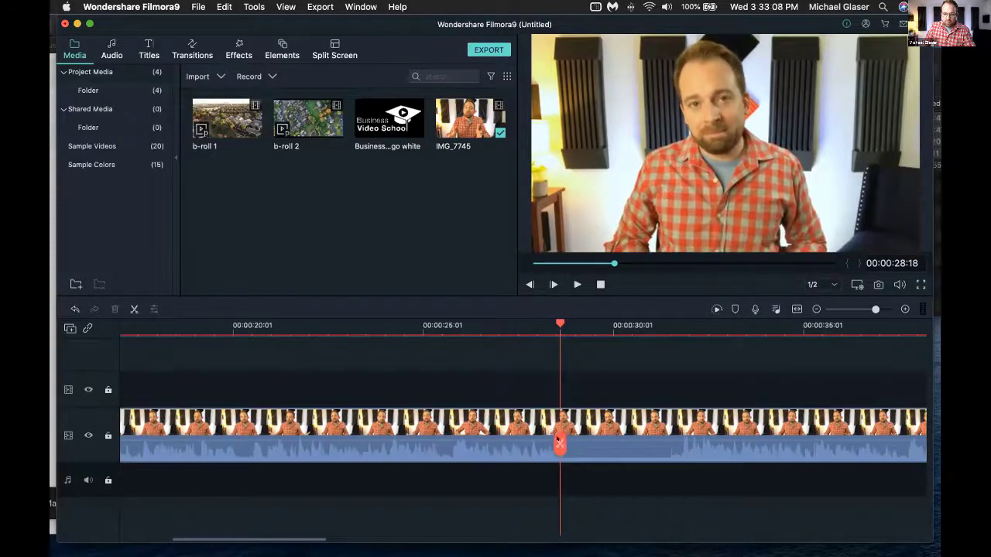
key("Left")
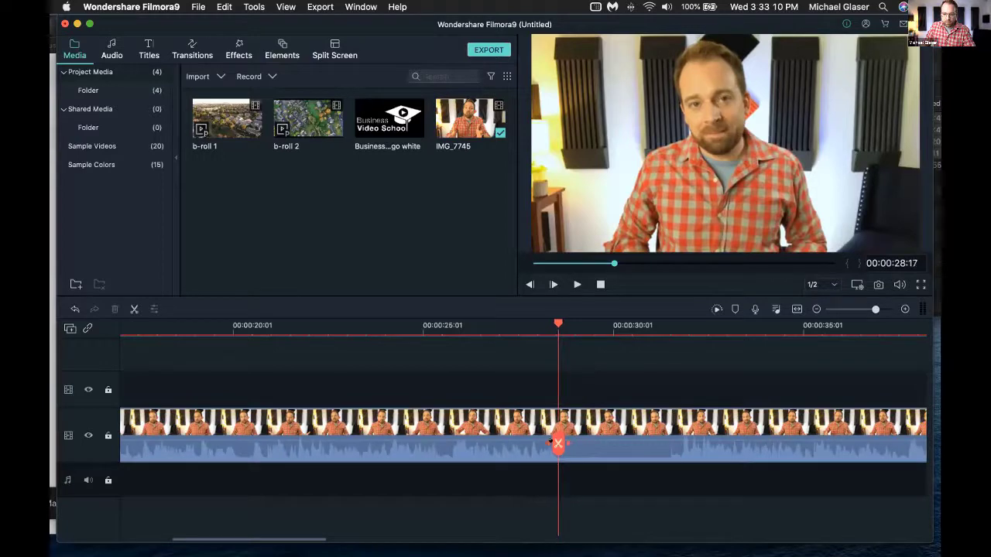
mouse_move(558, 444)
left_mouse_down()
mouse_move(586, 441)
mouse_move(559, 441)
left_mouse_up()
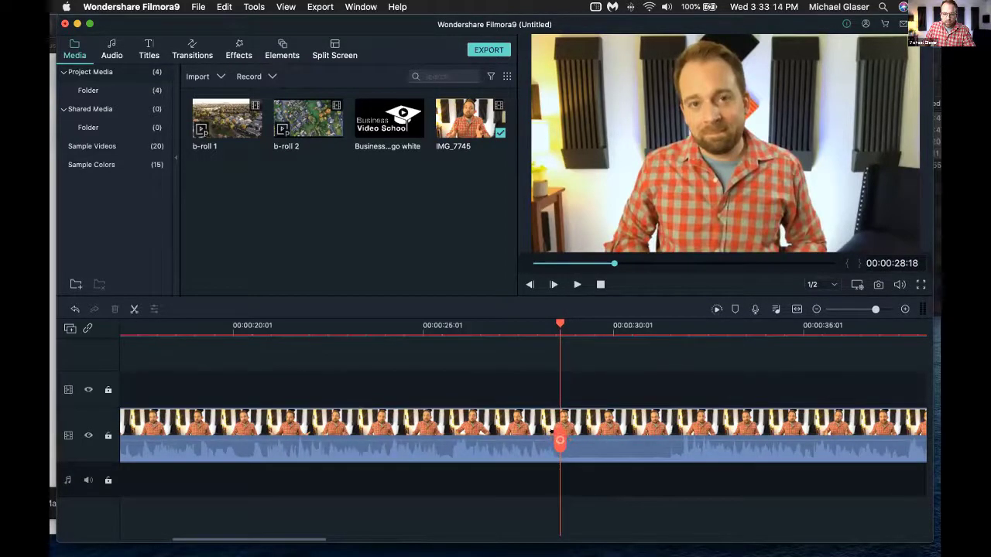
left_click(560, 441)
Step: Split the clip again at 00:00:31:21, where speech resumes, and delete the silent piece between the two cuts
left_click_drag(560, 441, 677, 448)
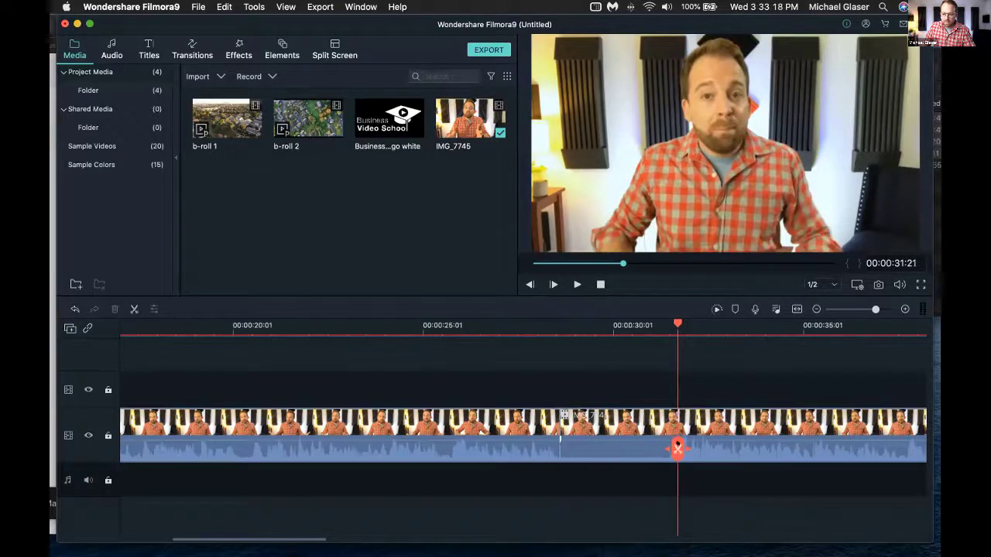
left_click(676, 448)
left_click(626, 425)
key("Delete")
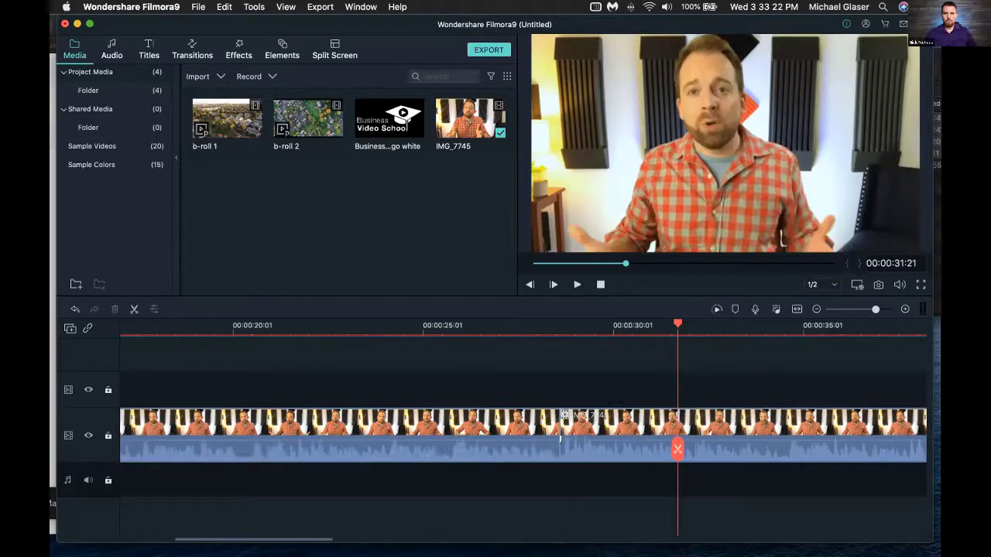
Step: Split the IMG_7745 clip at 00:00:52:01, at the start of the next silent gap
scroll(523, 433, "right", 5)
scroll(459, 369, "down", 5)
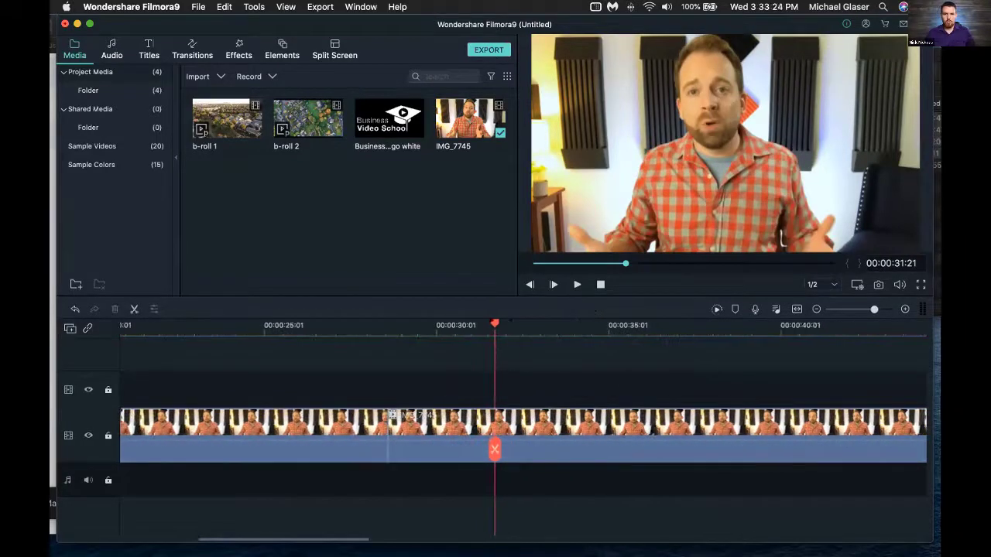
scroll(459, 369, "right", 8)
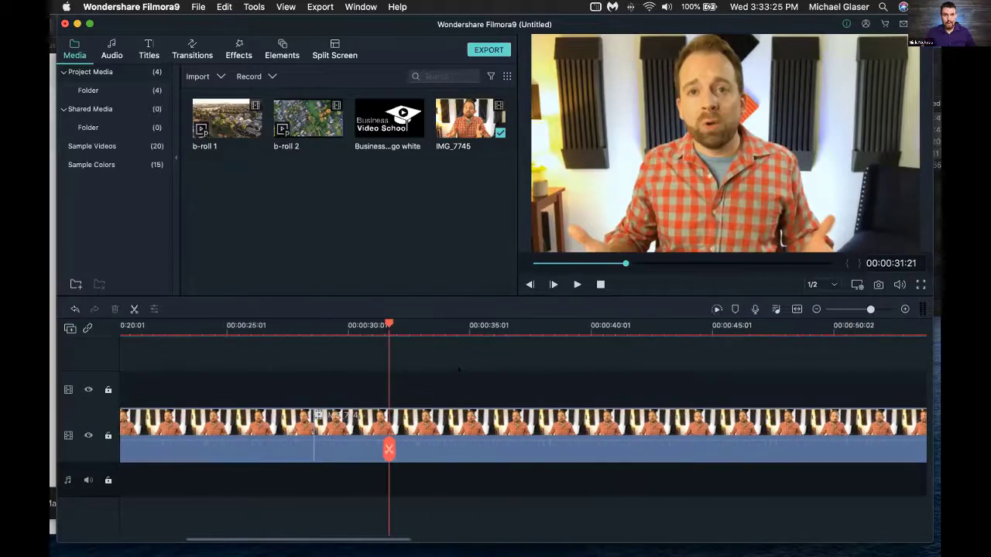
scroll(458, 370, "right", 2)
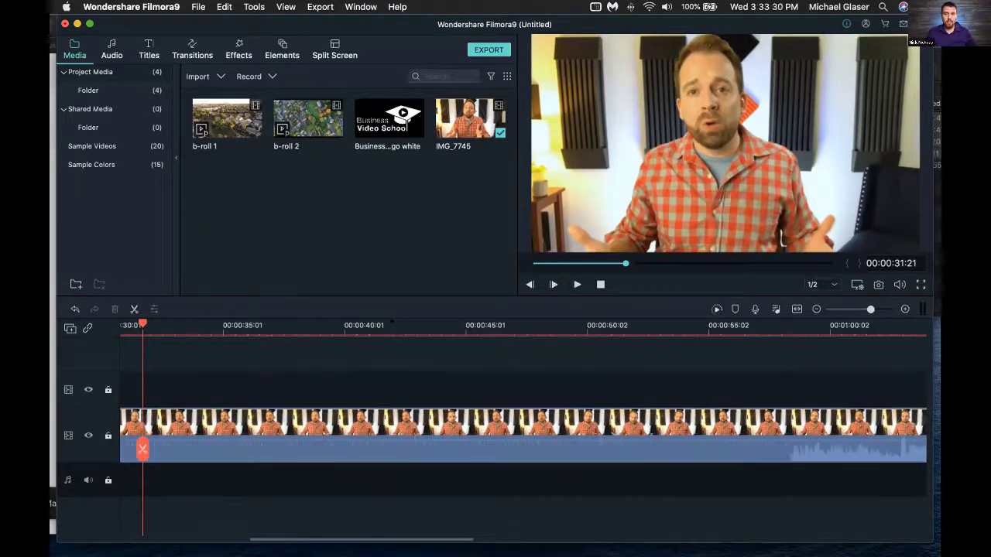
left_click_drag(136, 322, 629, 333)
left_click_drag(629, 449, 628, 431)
left_click(635, 440)
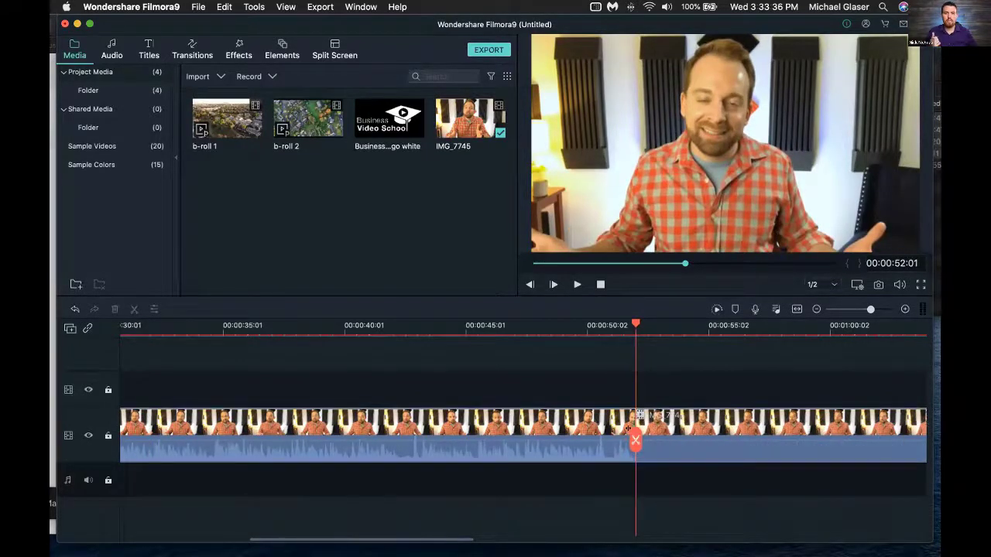
Step: Split the clip at 00:00:55:17 at the end of the silent gap and delete the piece before it
left_click_drag(636, 323, 723, 325)
key("Left")
key("Left")
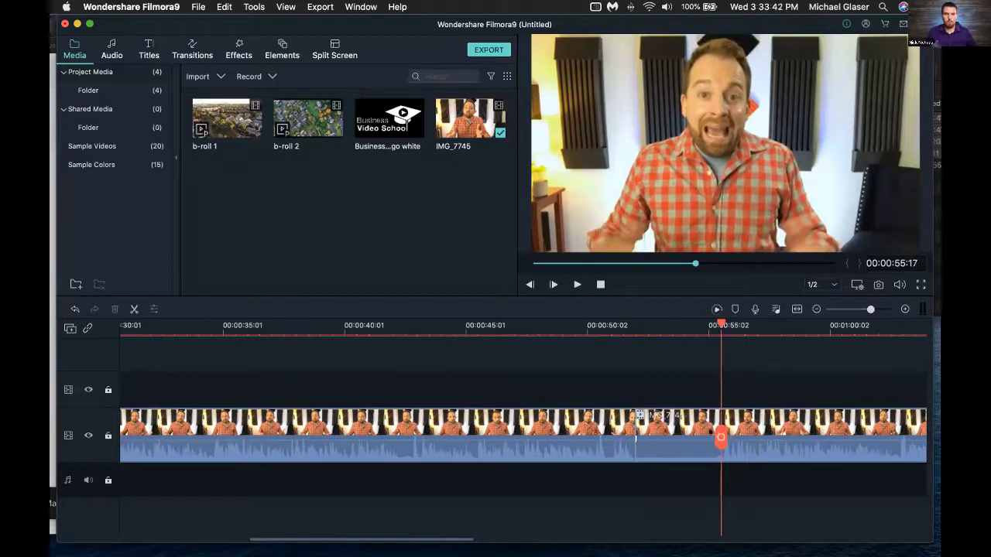
left_click(719, 439)
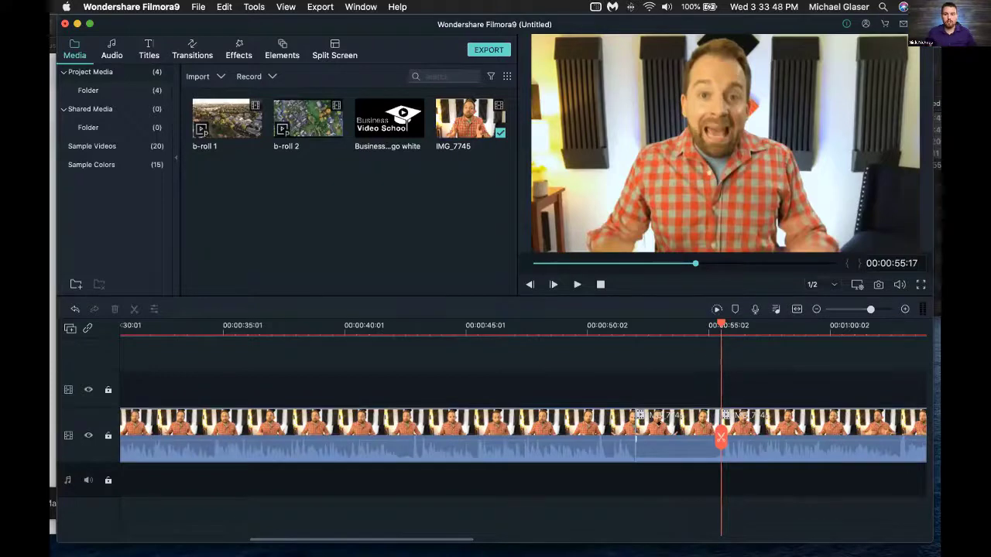
left_click(657, 423)
key("Delete")
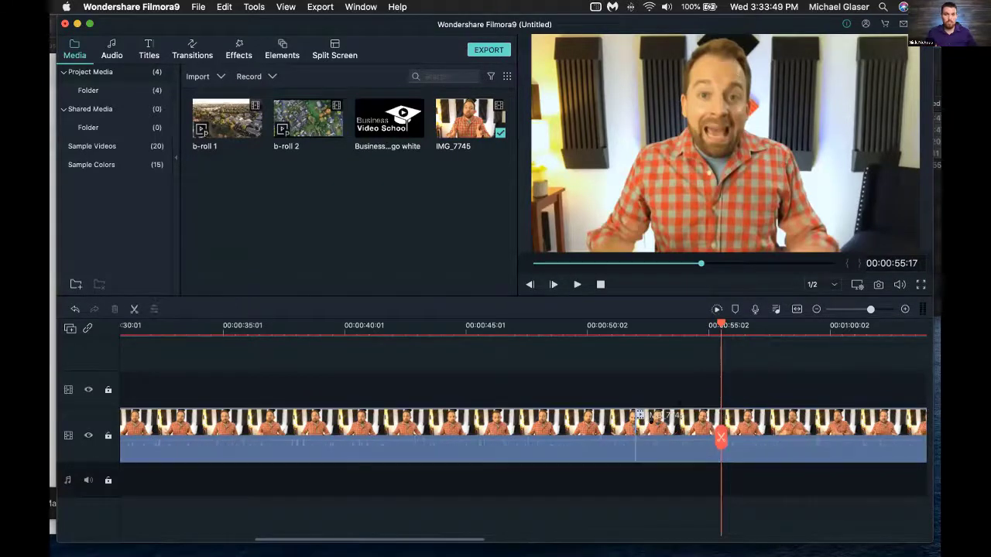
Step: Locate the following pause by playing the clip and split it at 00:01:06:14
scroll(636, 362, "right", 10)
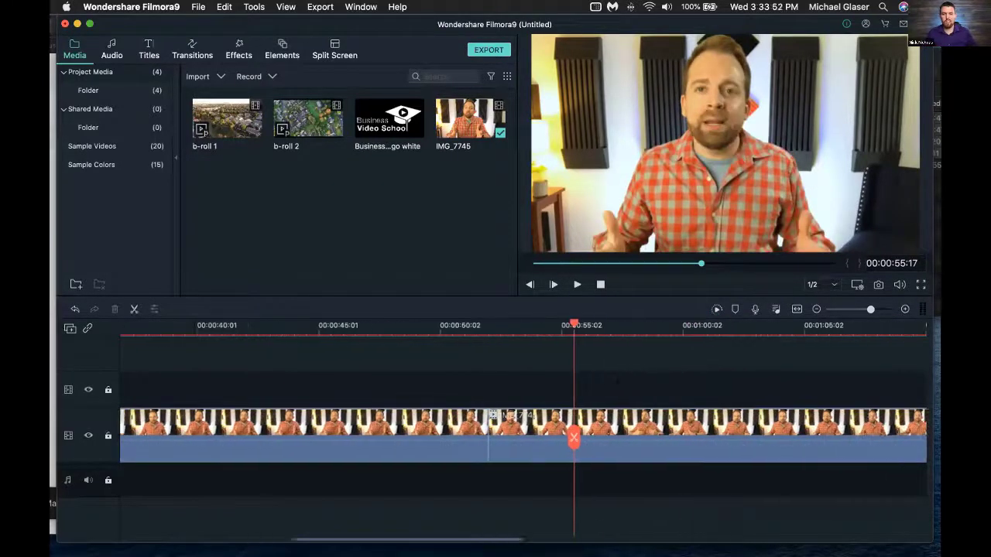
scroll(523, 387, "right", 2)
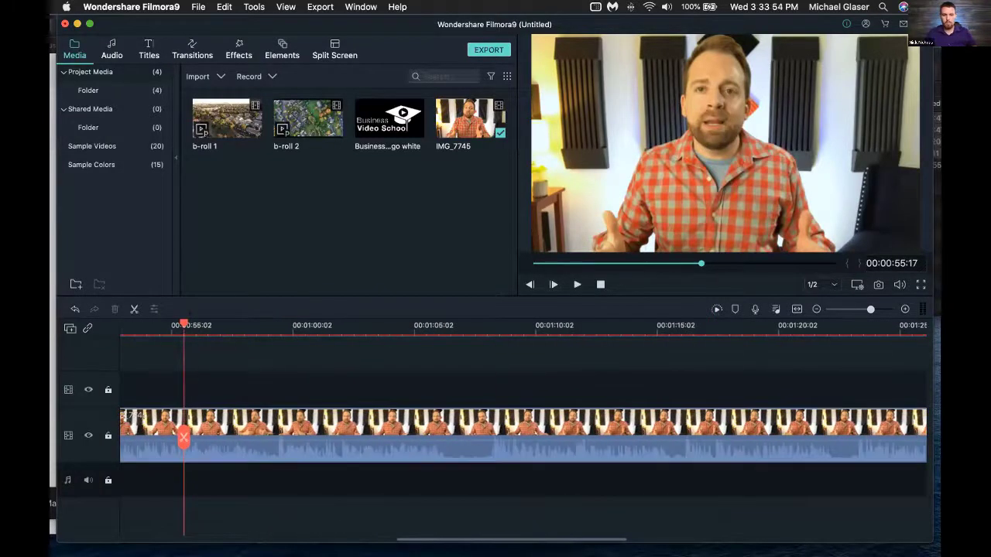
left_click_drag(184, 324, 424, 312)
key("space")
key("space")
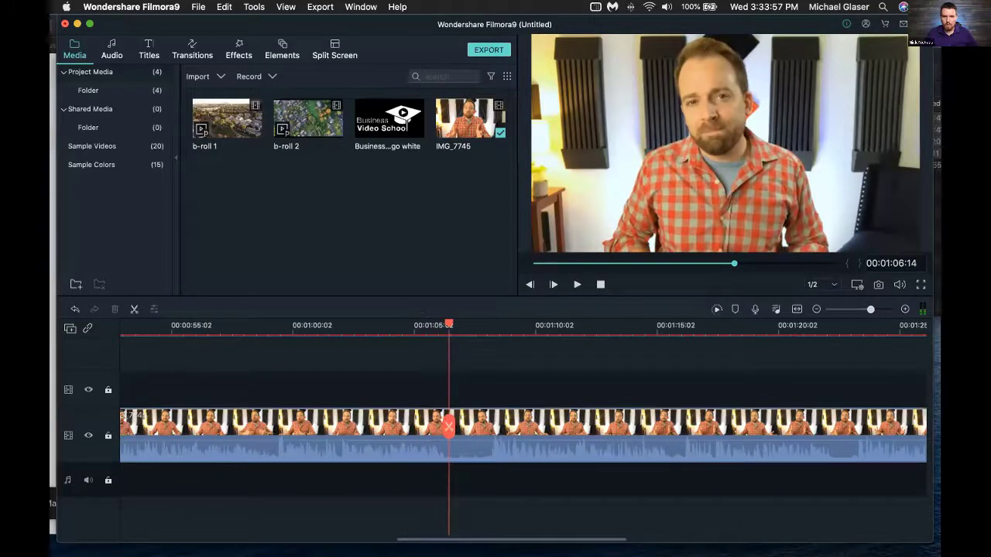
left_click(448, 426)
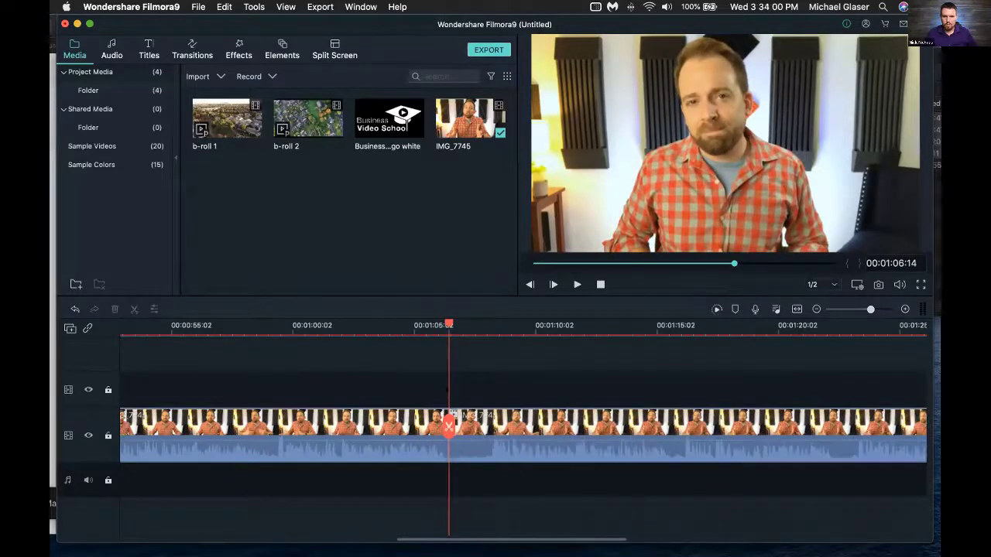
Step: Split the clip at 00:01:08:05 and delete the short silent piece between the last two cuts
left_click_drag(449, 323, 488, 315)
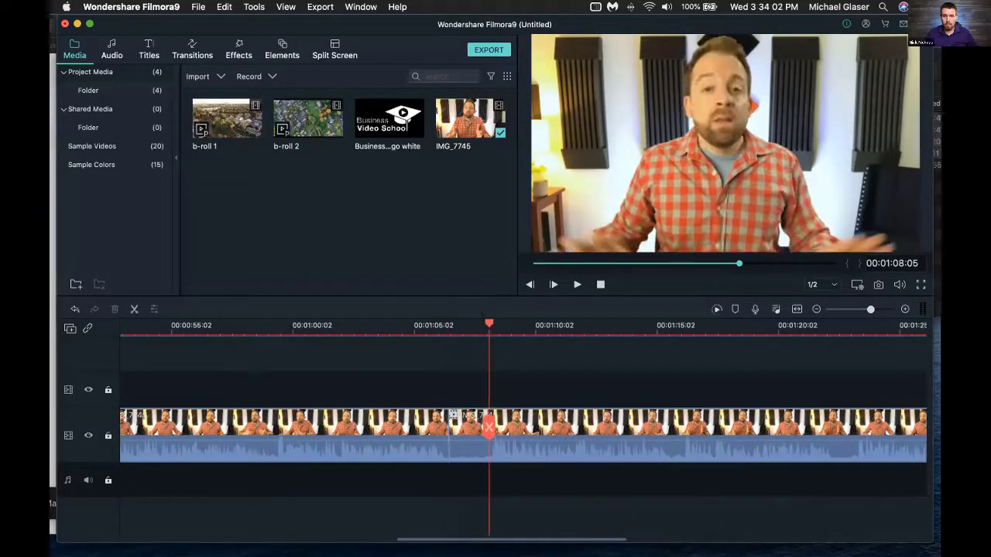
left_click(489, 427)
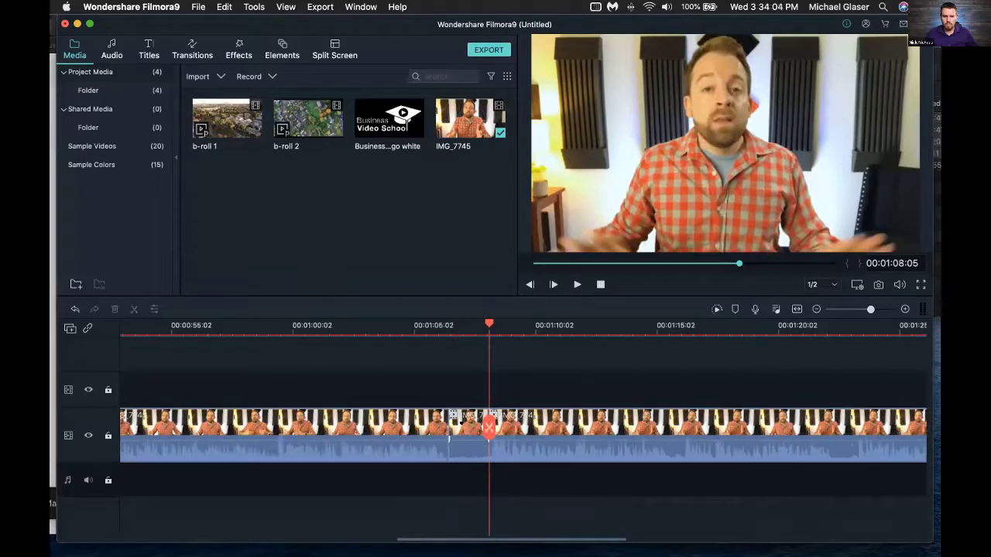
left_click(461, 422)
key("Delete")
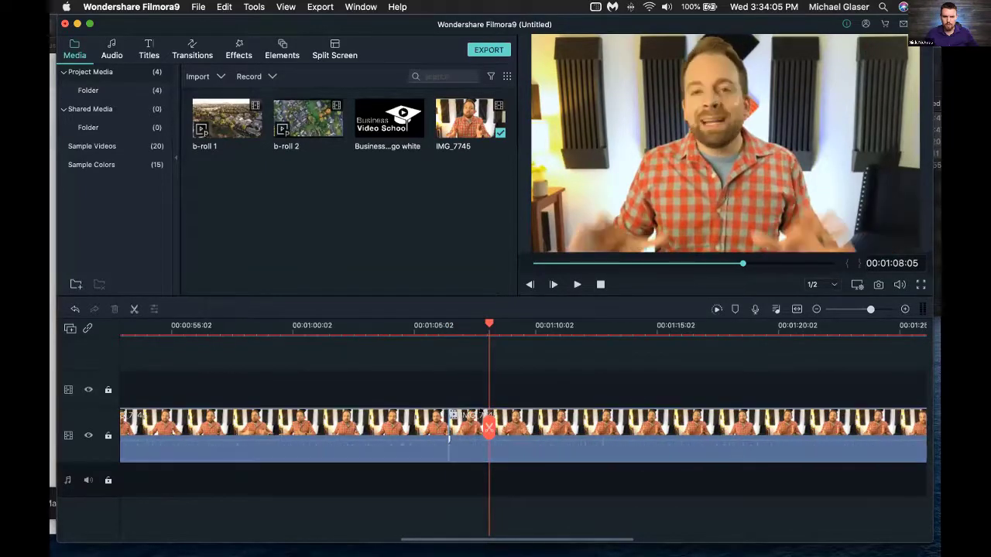
Step: Review the rest of the IMG_7745 footage from 00:01:08:05 onward for silent gaps, playing the part around 00:01:20
scroll(461, 423, "right", 4)
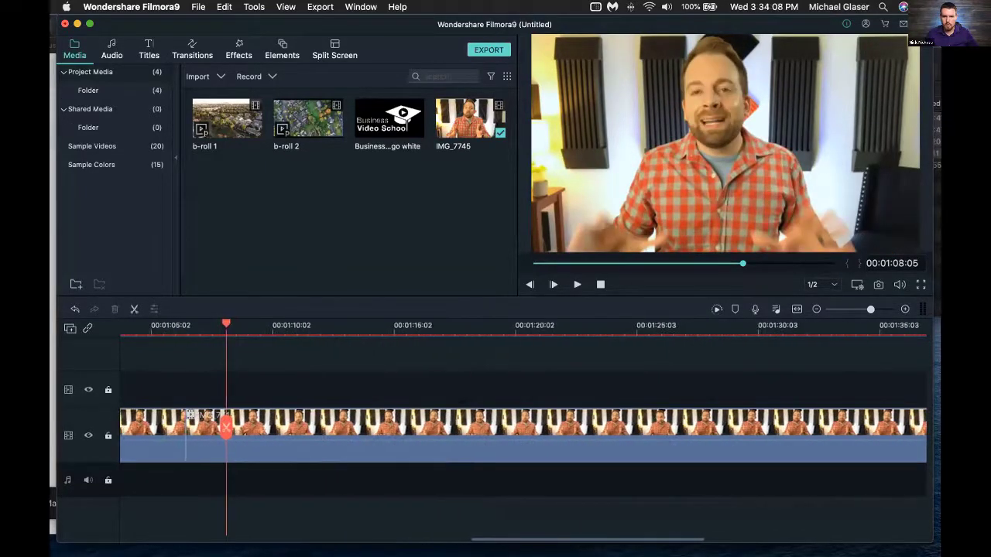
left_click_drag(460, 320, 382, 325)
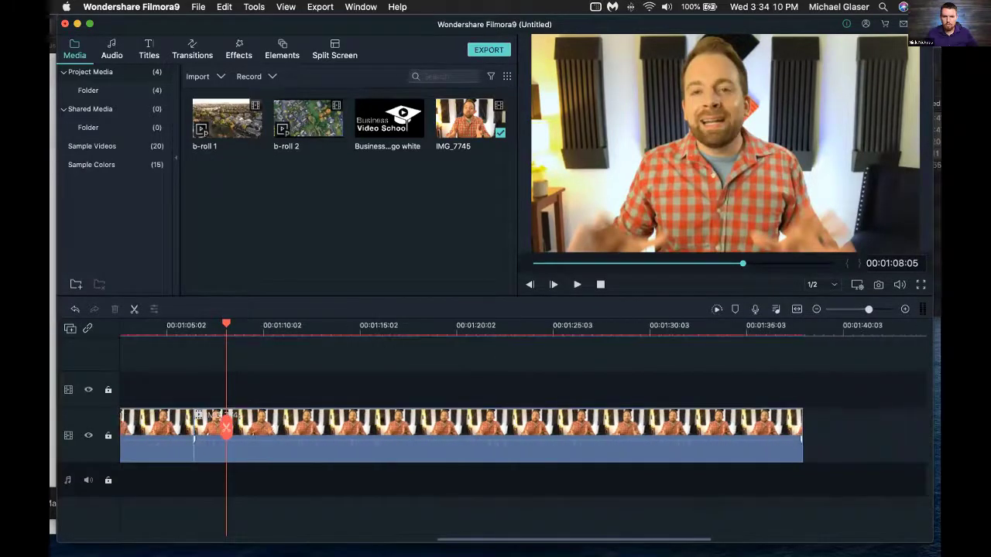
scroll(461, 423, "right", 1)
left_click_drag(190, 324, 282, 323)
left_click_drag(540, 328, 412, 330)
key("space")
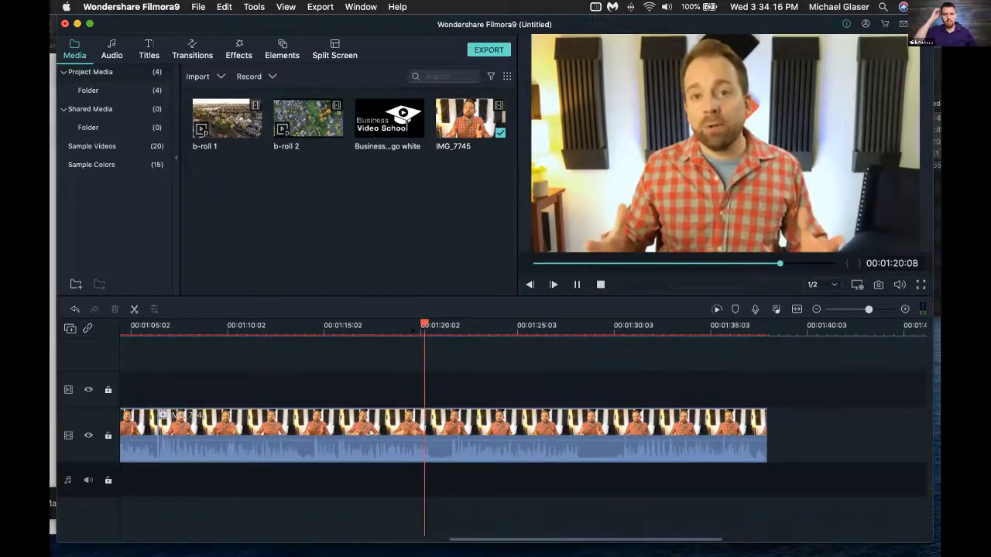
key("space")
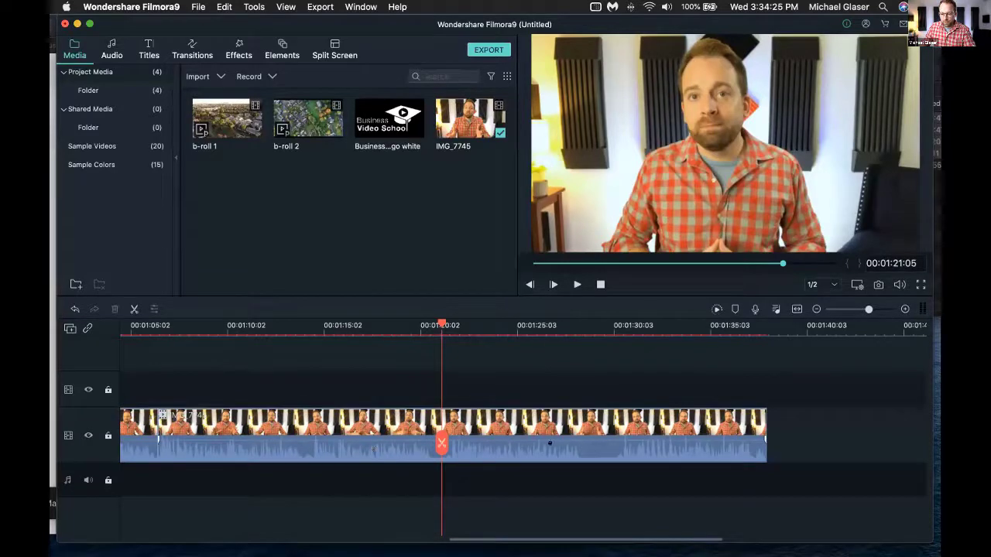
left_click_drag(441, 324, 582, 325)
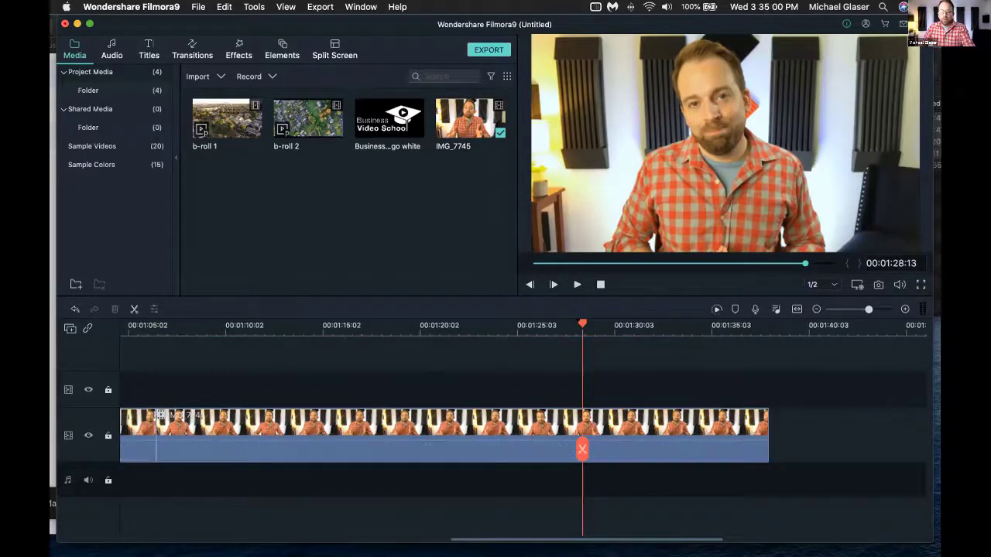
scroll(524, 430, "right", 5)
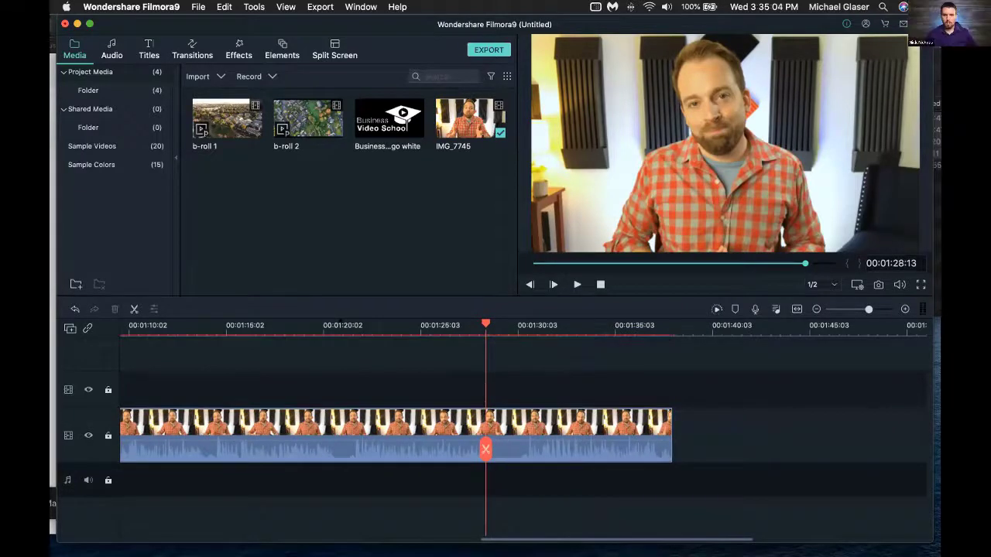
left_click(347, 322)
key("space")
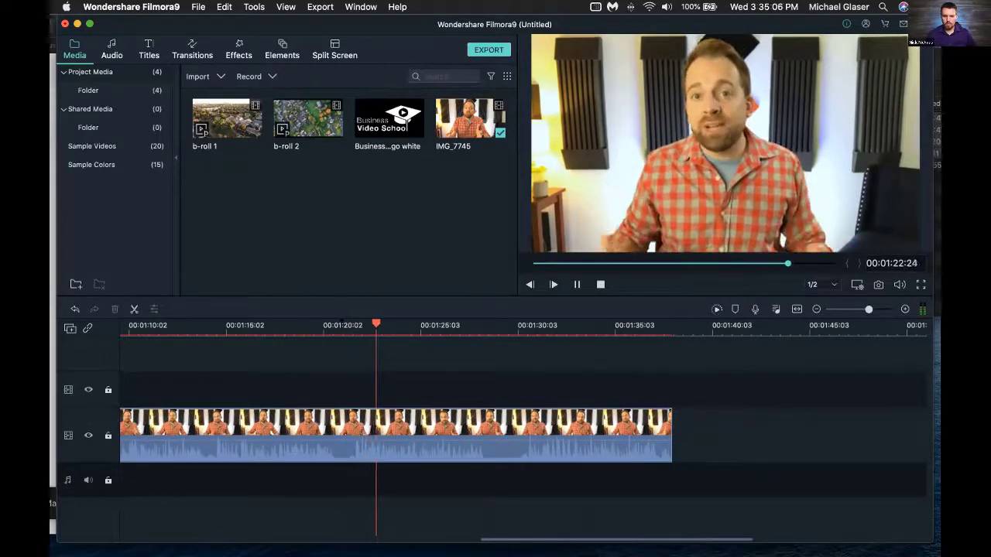
key("space")
key("super+b")
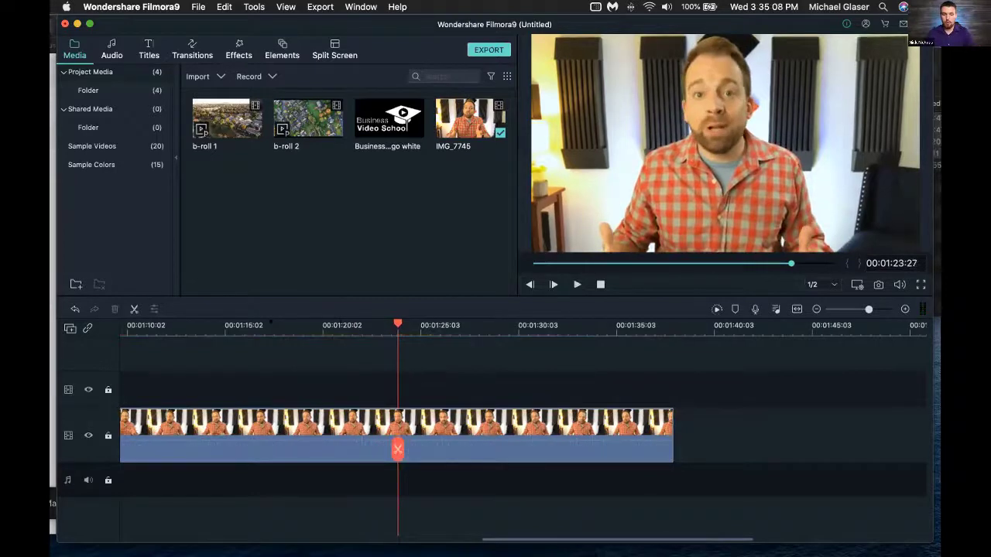
Step: Play the footage from about 00:01:16 to find where the unwanted part begins and split the clip at 00:01:17:20
left_click(255, 323)
key("space")
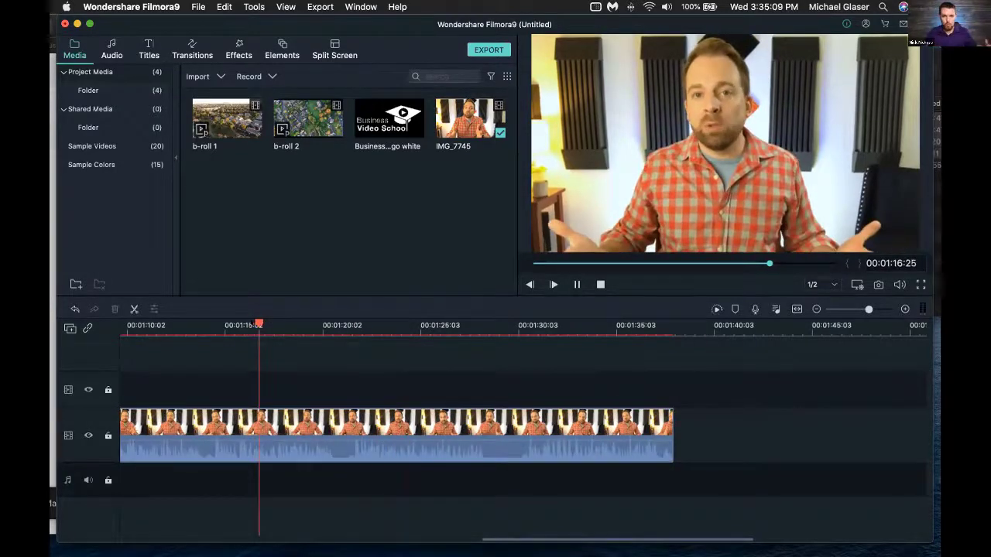
key("space")
left_click(260, 322)
key("space")
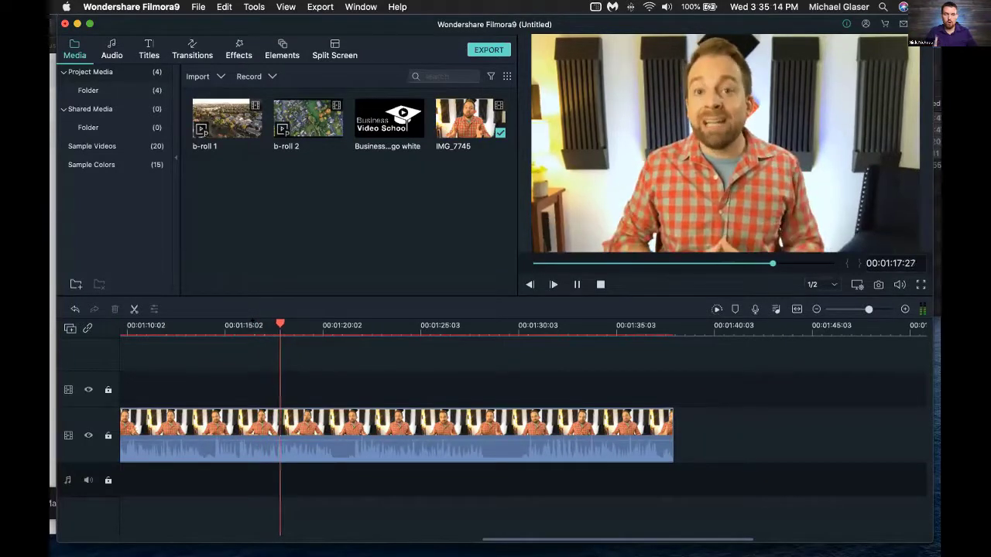
key("space")
mouse_move(281, 323)
left_mouse_down()
mouse_move(264, 323)
mouse_move(274, 322)
left_mouse_up()
key("Right")
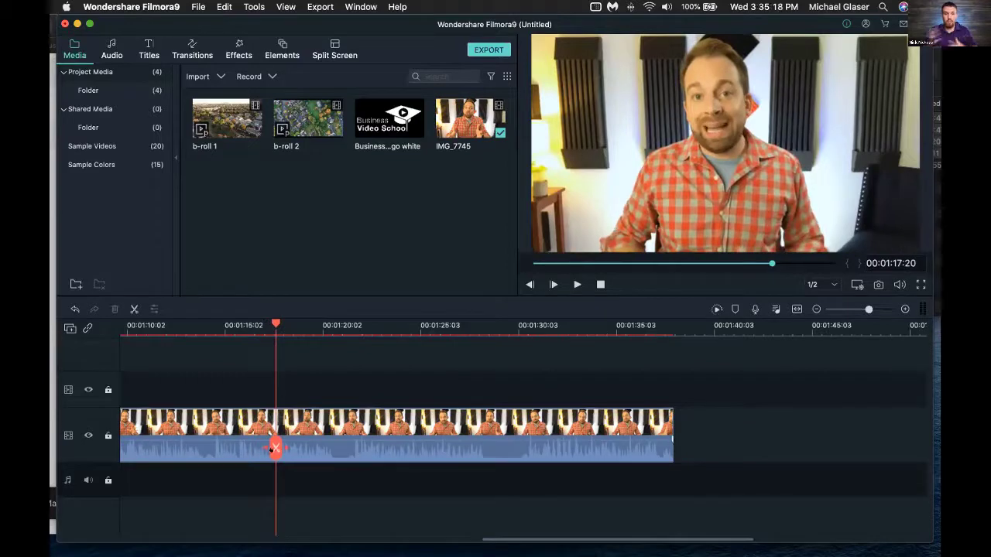
left_click(276, 447)
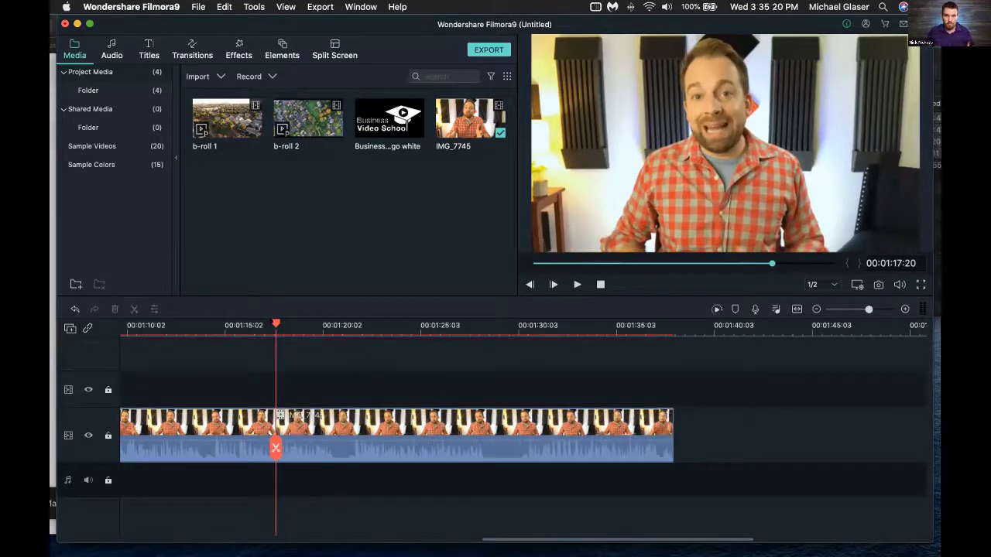
Step: Split the clip at 00:01:21:18 and delete the piece between the last two cuts
left_click_drag(277, 323, 352, 323)
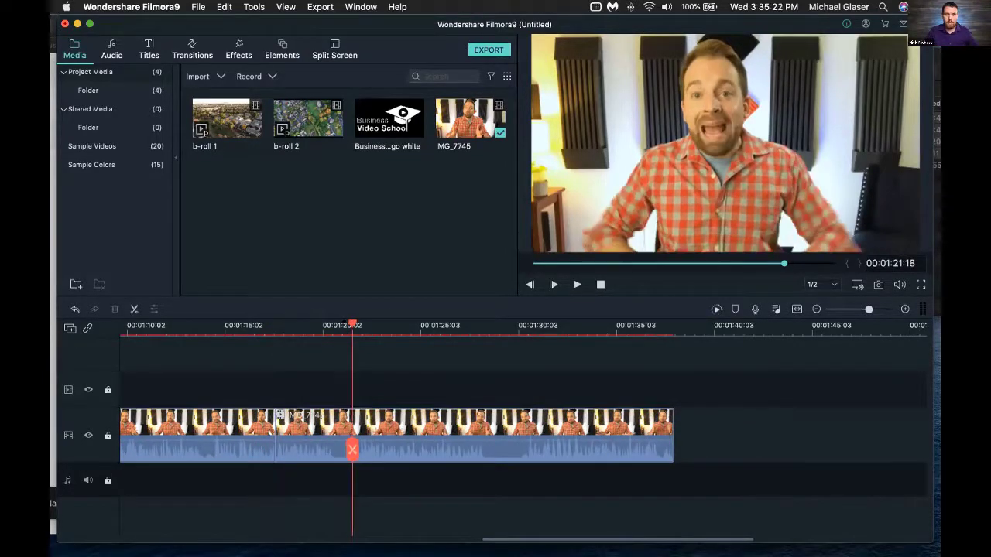
left_click(352, 449)
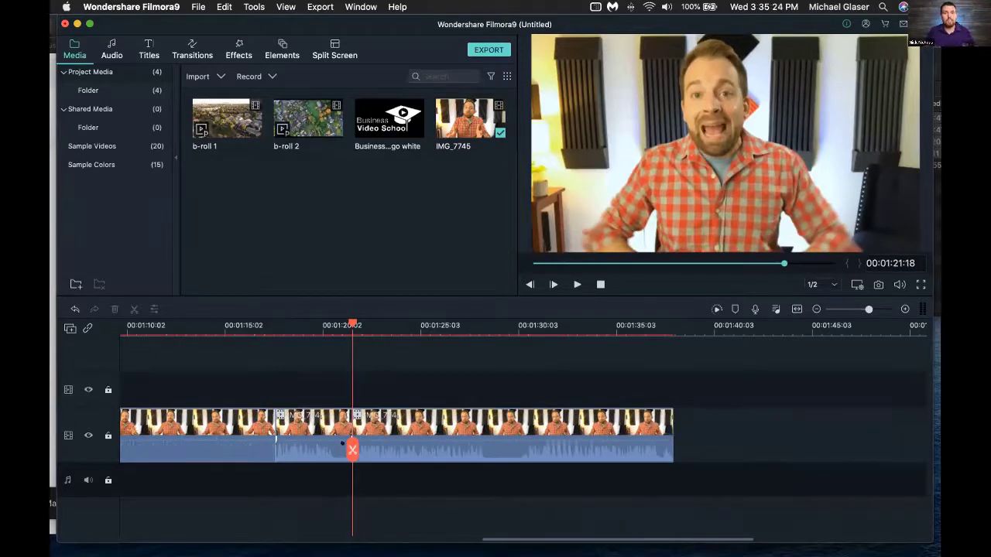
left_click(311, 440)
key("Delete")
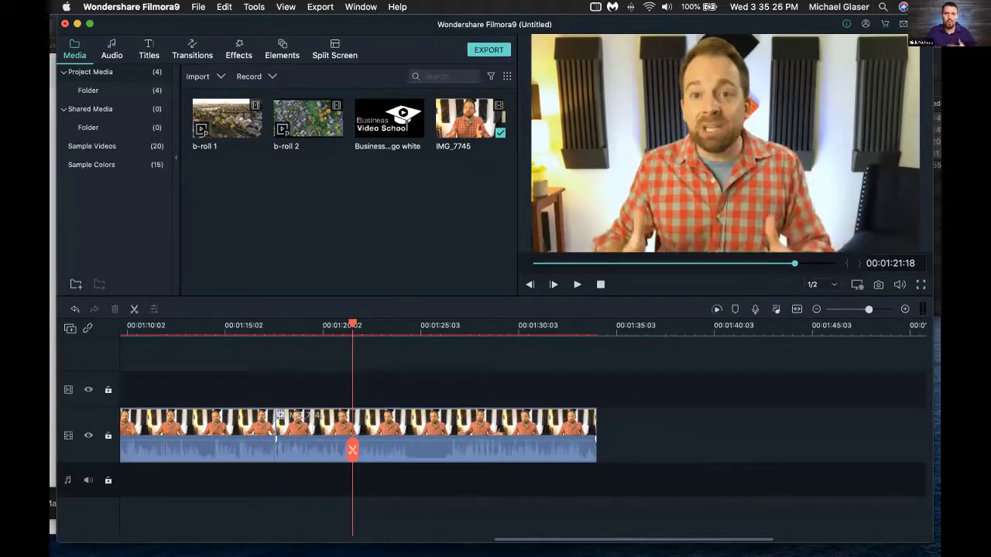
Step: Play back across the join at 00:01:17:20 from 00:01:16:19 to check the cut
left_click(255, 324)
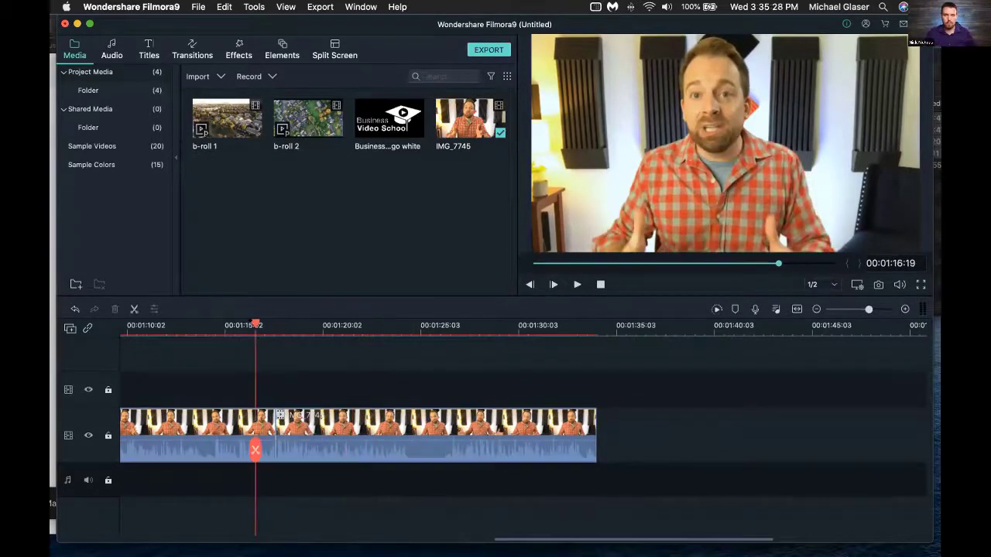
key("space")
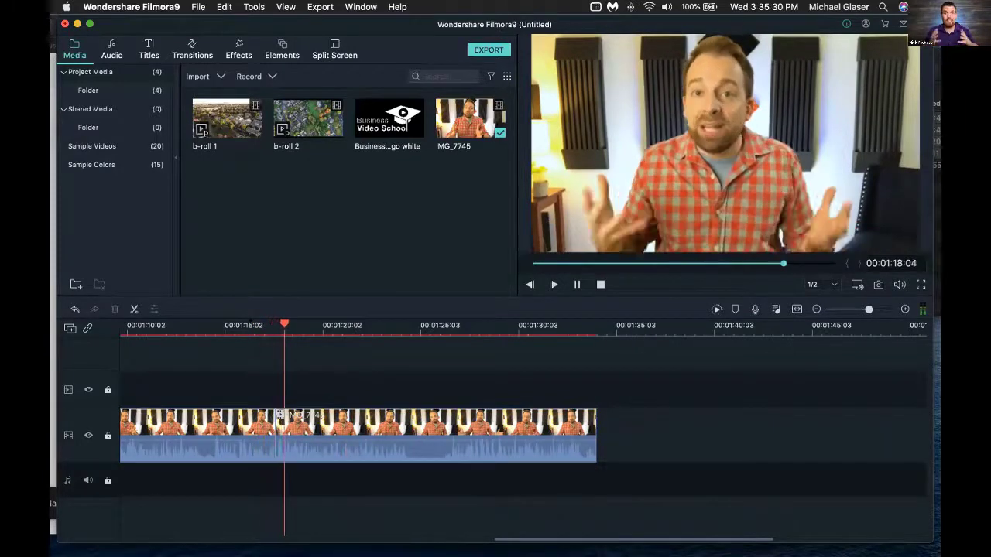
key("space")
Step: Split the last clip at both ends of its silent gap, the second cut at 00:01:26:19, and delete the piece between
left_click_drag(293, 450, 451, 450)
left_click(409, 450)
left_click(451, 450)
left_click(429, 445)
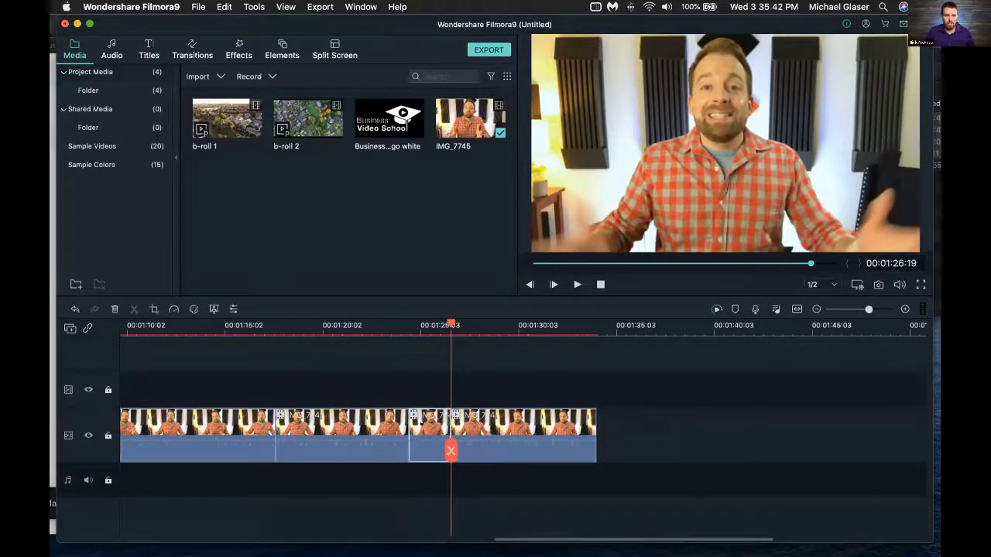
key("Delete")
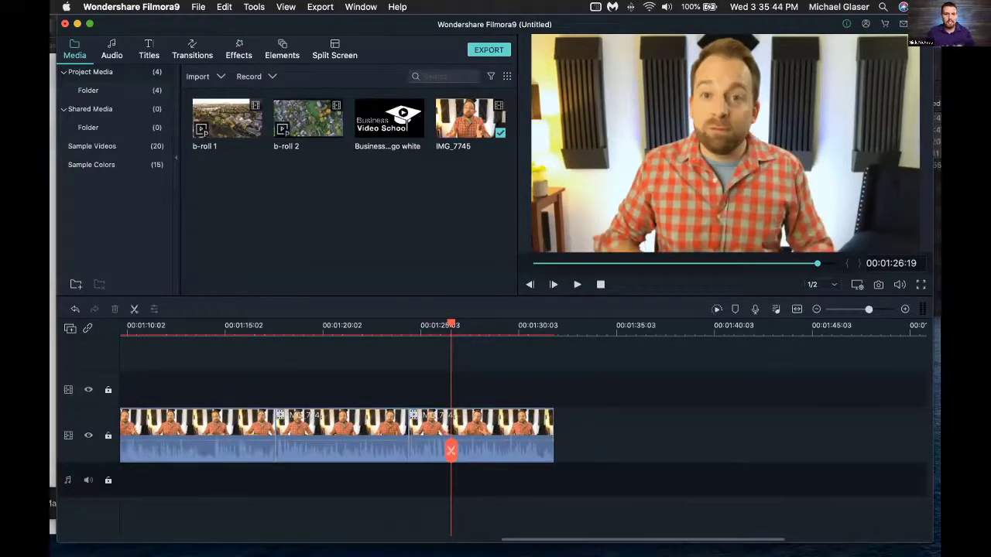
Step: Play the footage from 00:01:13:03 to about 00:01:15:09 to check the short quiet stretch there
scroll(524, 430, "left", 5)
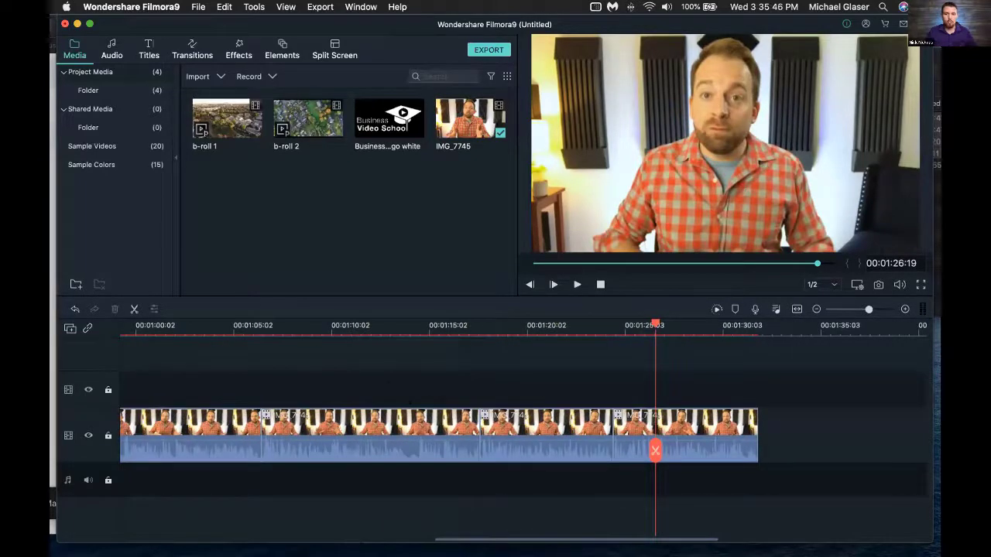
left_click(388, 323)
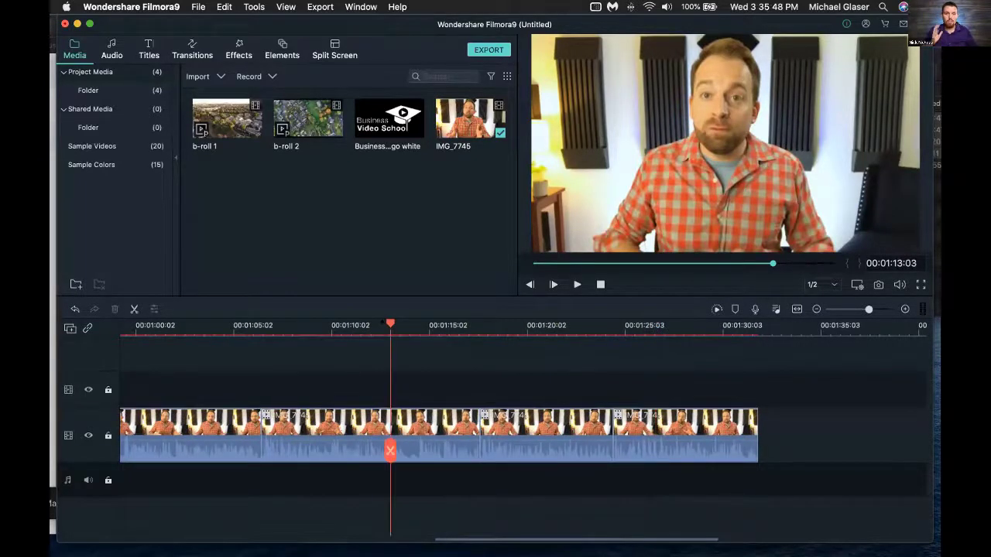
key("space")
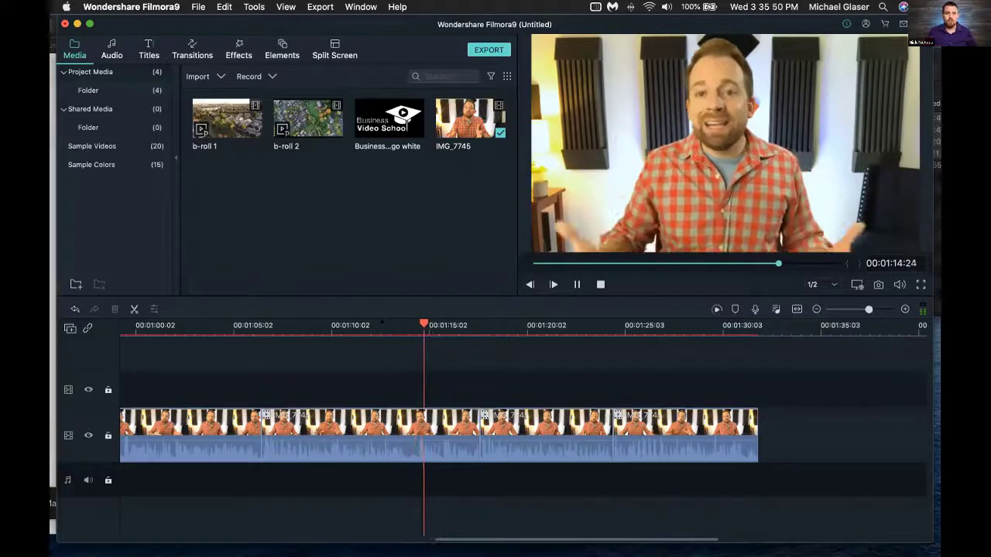
key("space")
Step: Review the whole cut sequence on the timeline and move the playhead to 00:00:11:09 near its beginning
scroll(523, 434, "left", 1)
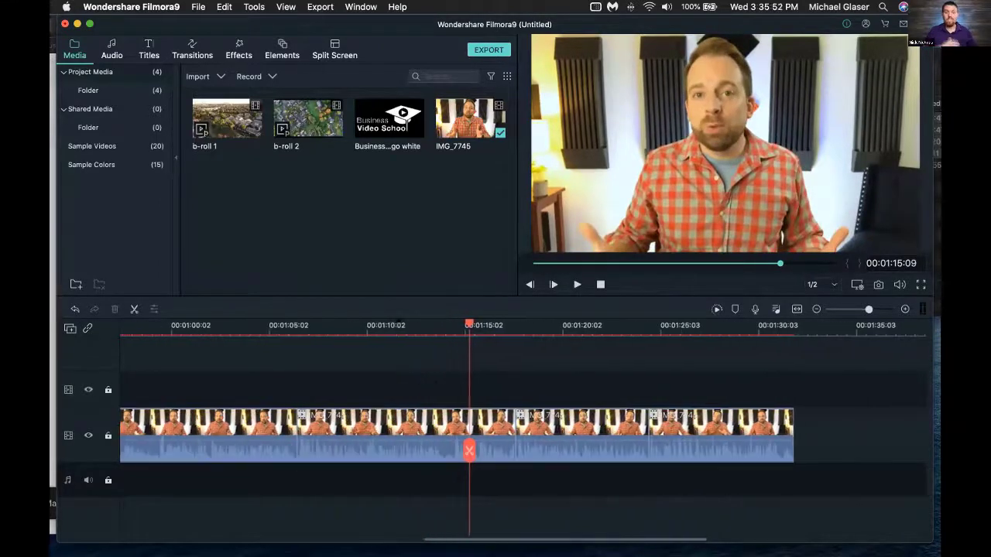
scroll(523, 433, "down", 3)
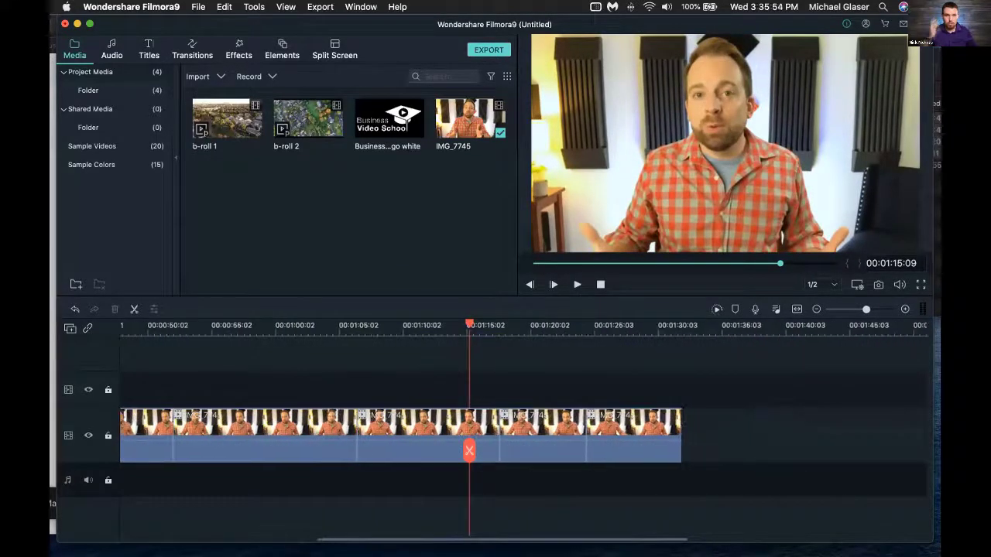
scroll(410, 312, "left", 10)
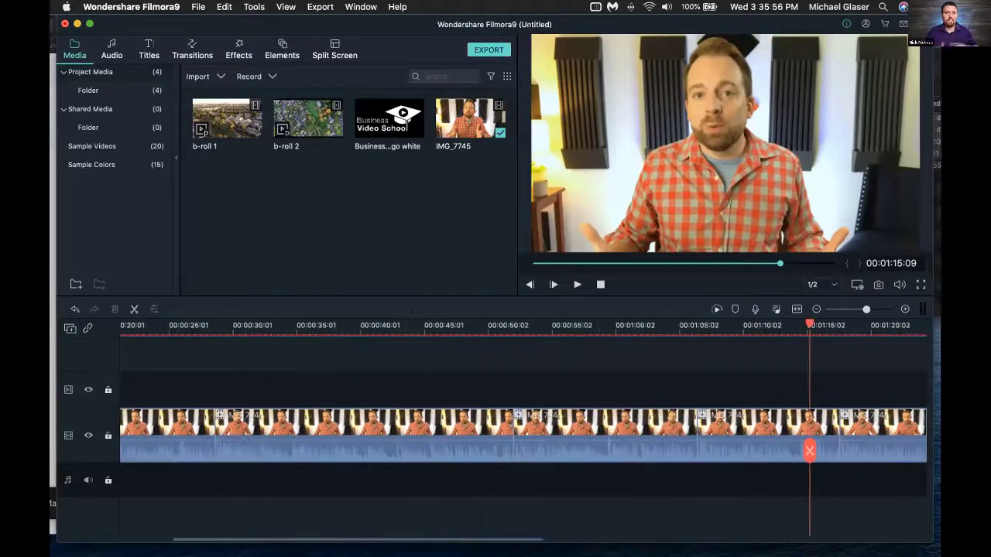
key("super+minus")
scroll(275, 399, "up", 1)
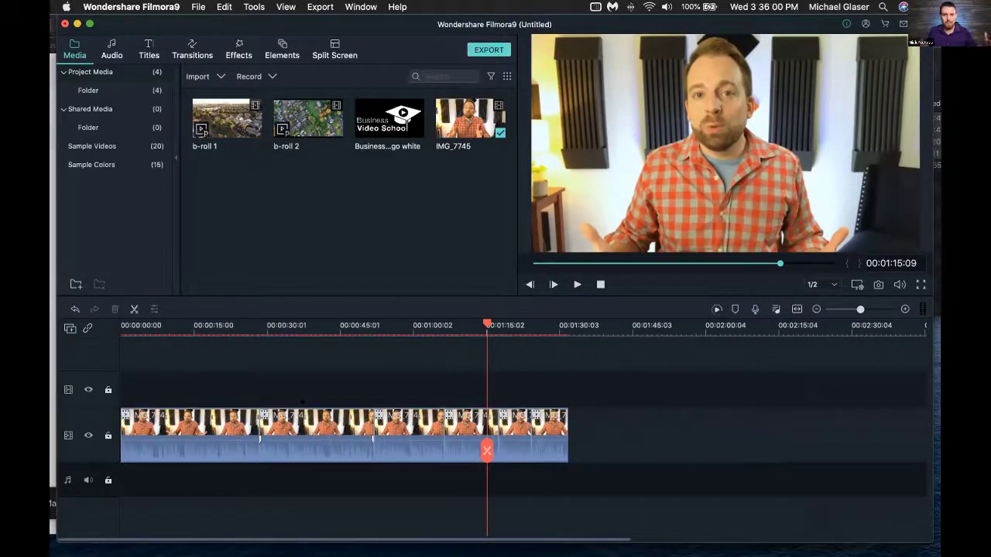
left_click_drag(487, 451, 168, 456)
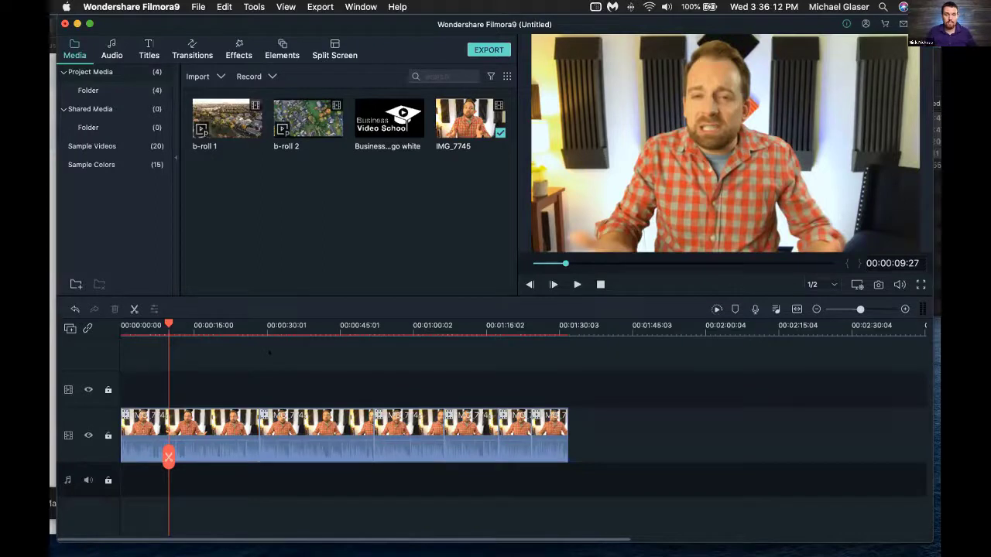
left_click_drag(169, 324, 169, 324)
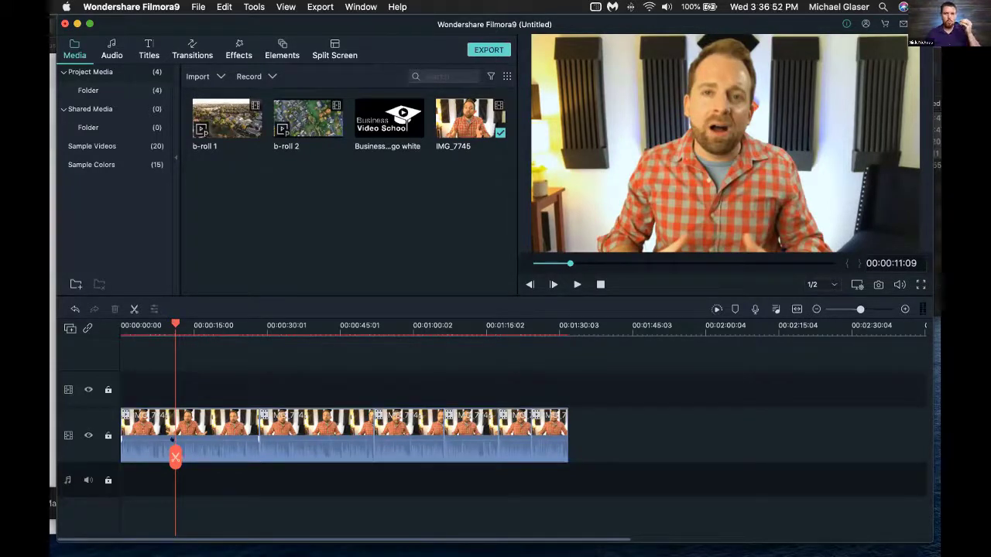
left_click_drag(175, 457, 175, 486)
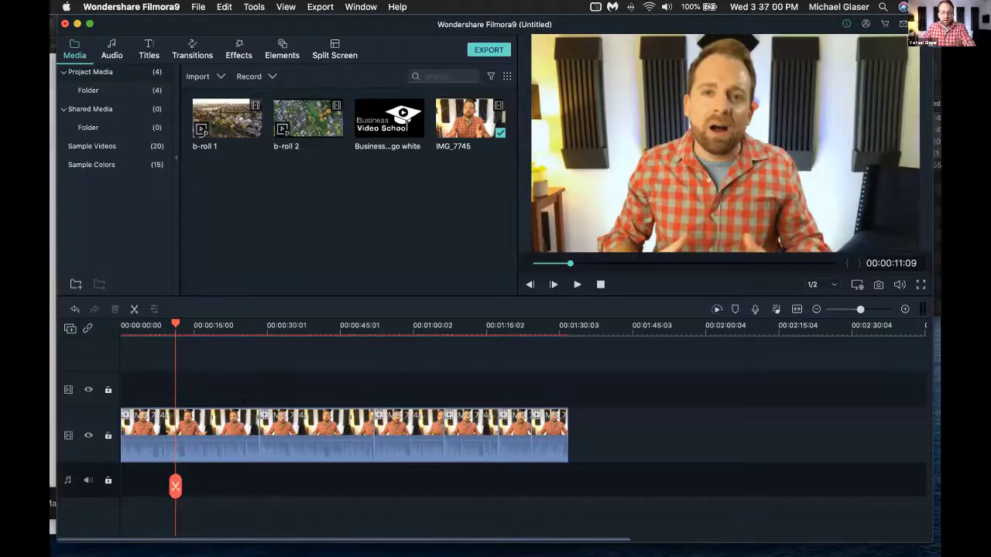
left_click_drag(249, 323, 259, 323)
key("super+equal")
key("super+equal")
key("super+equal")
key("super+equal")
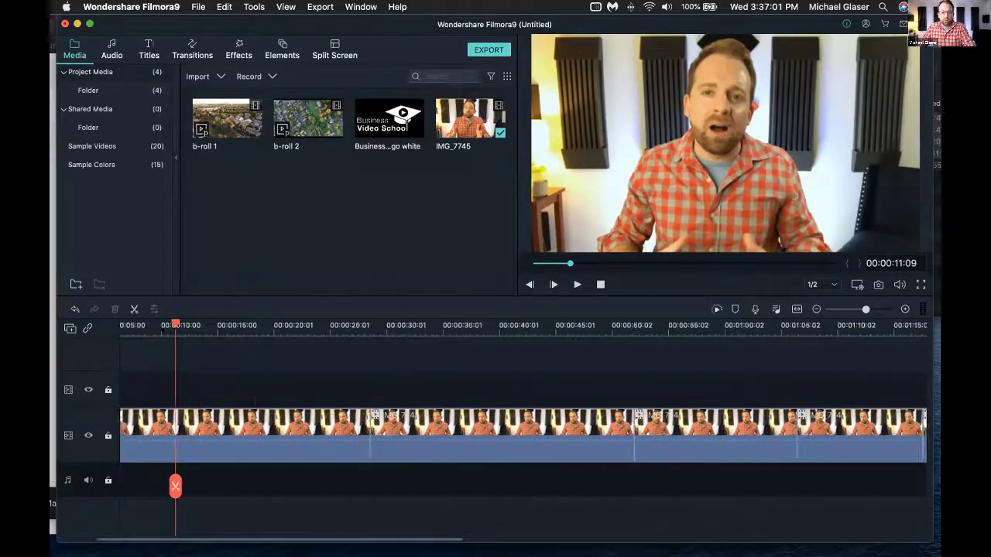
key("super+minus")
key("super+minus")
key("super+minus")
key("super+minus")
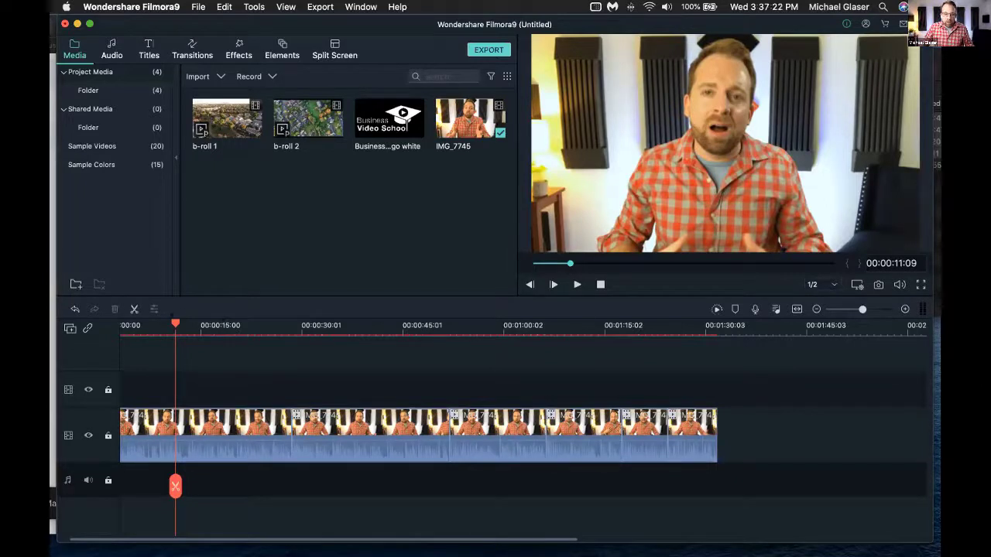
Step: Play the third clip from 00:00:57:02 to 00:00:59:07 to find a place to cut
left_click_drag(175, 486, 483, 444)
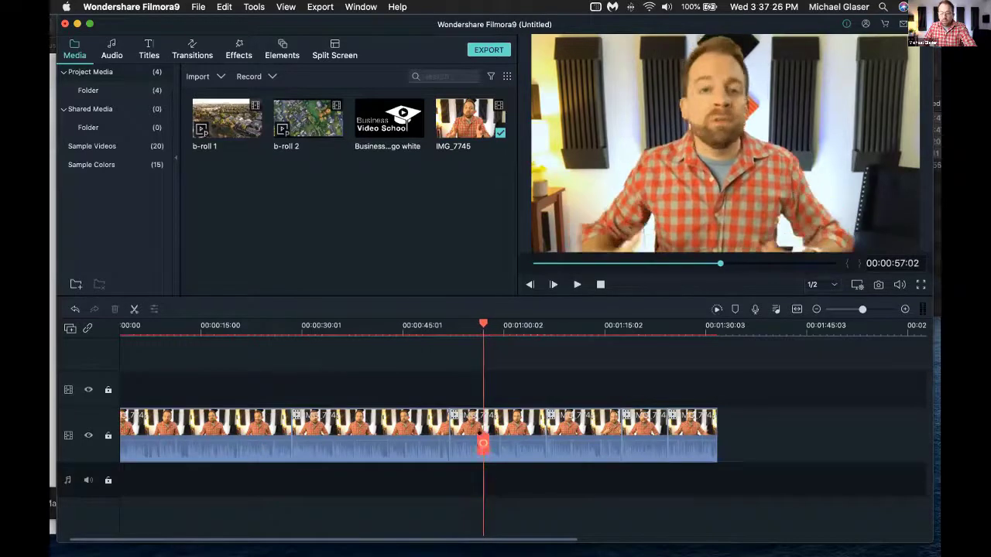
key("space")
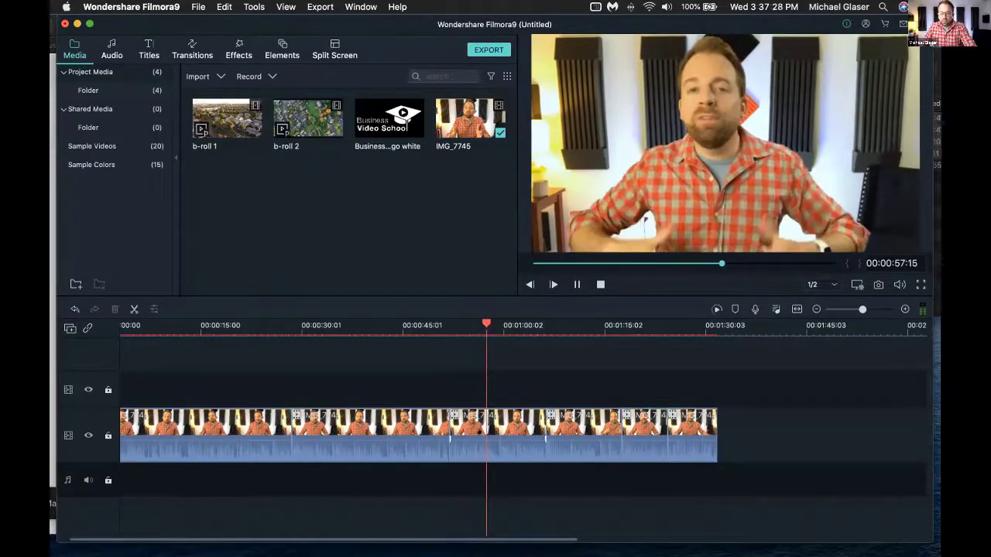
key("space")
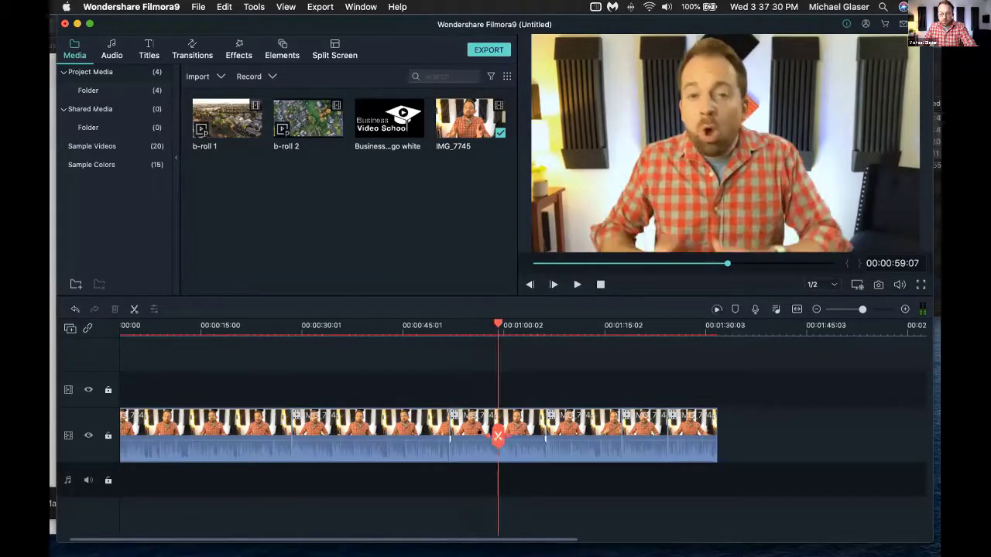
Step: Find the cut point frame by frame just before 00:00:59:07 and split the third clip at 00:00:58:24
key("Left")
key("Left")
key("Left")
key("Left")
key("Left")
key("Left")
key("Left")
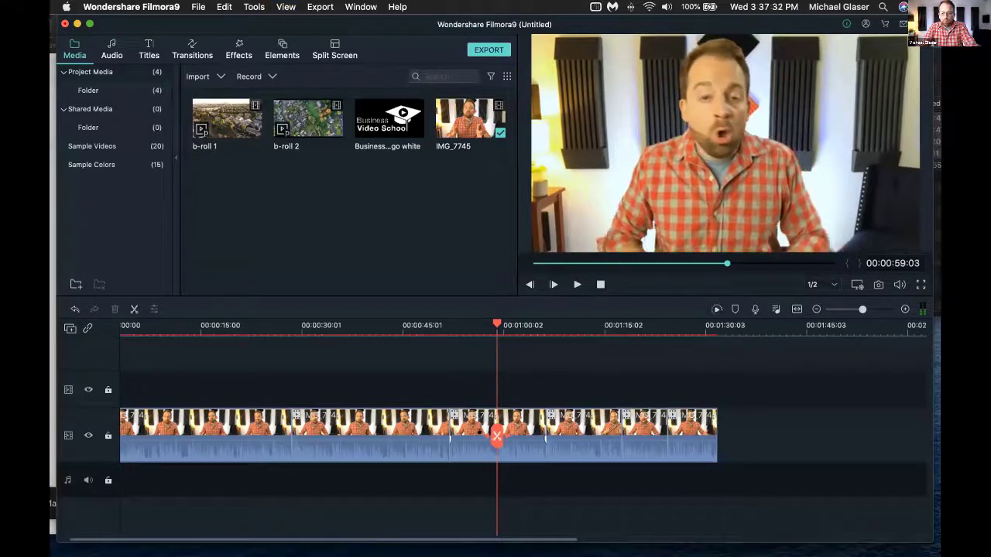
key("Left")
key("Left")
key("Left")
key("Left")
key("Left")
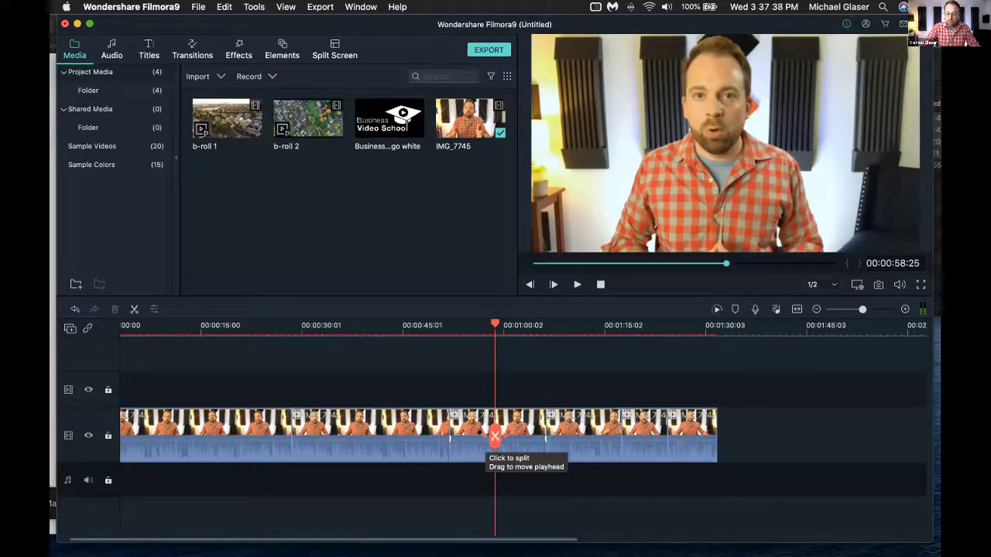
key("Right")
key("Left")
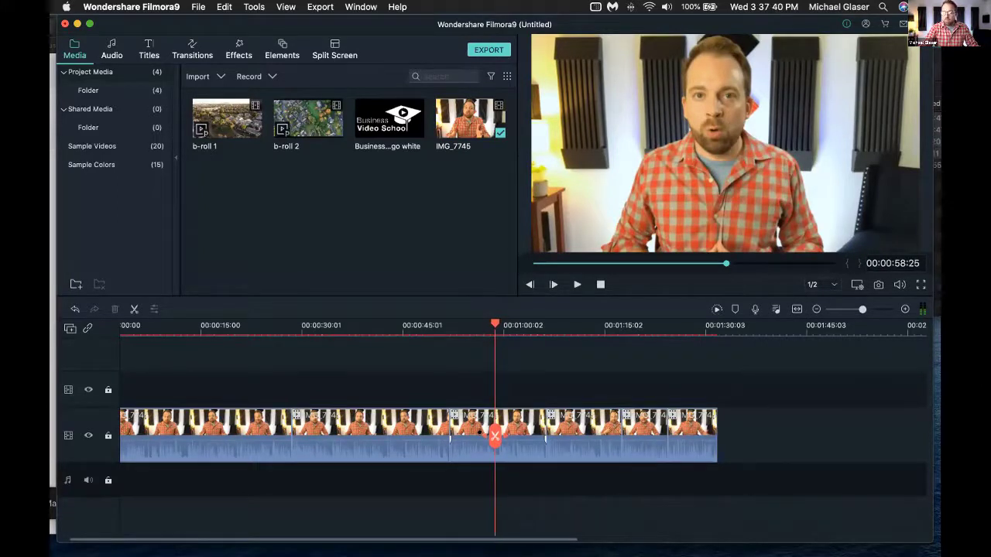
key("Right")
key("Right")
key("Right")
key("Right")
key("Right")
key("Right")
key("Right")
key("Right")
key("Right")
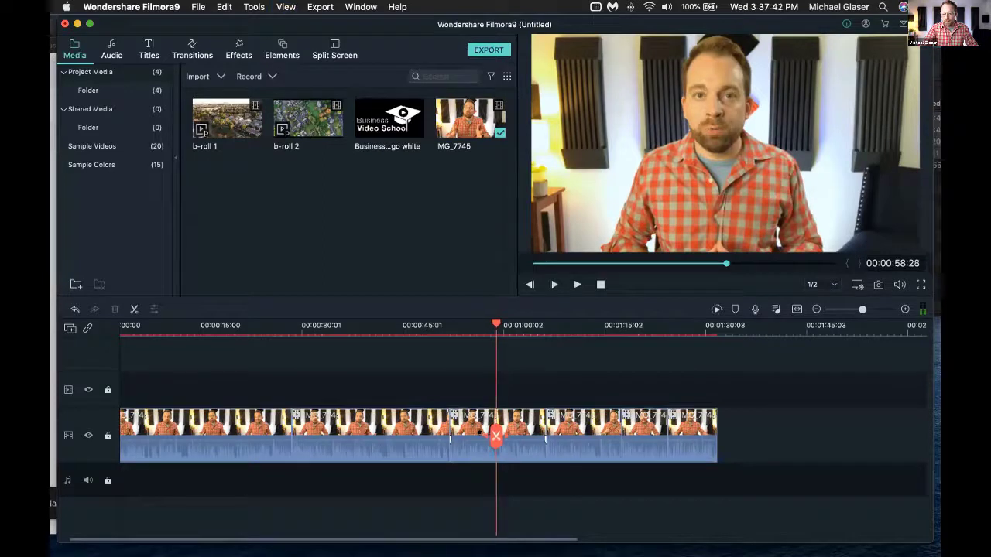
key("Left")
key("Left")
key("Left")
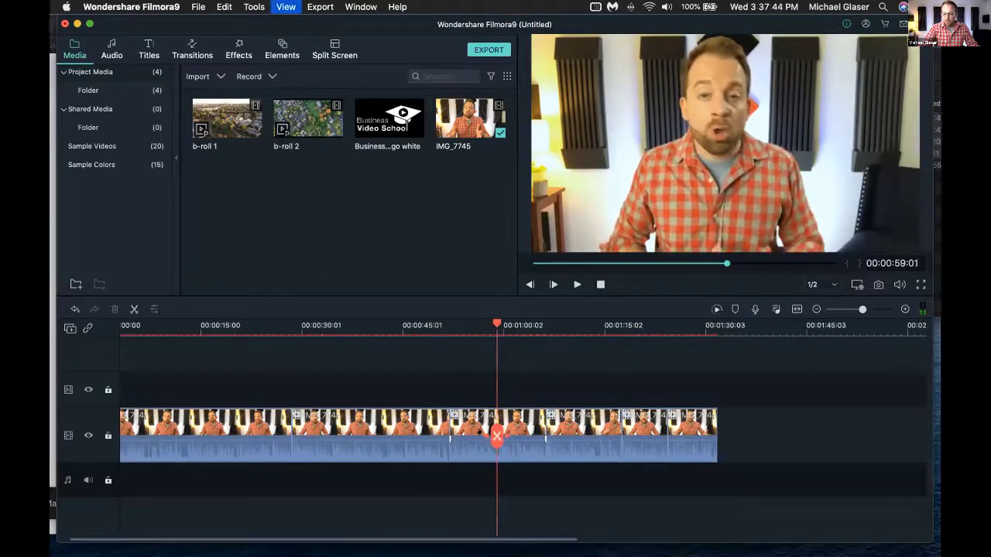
key("Left")
key("Left")
key("Left")
key("Left")
key("Left")
key("Left")
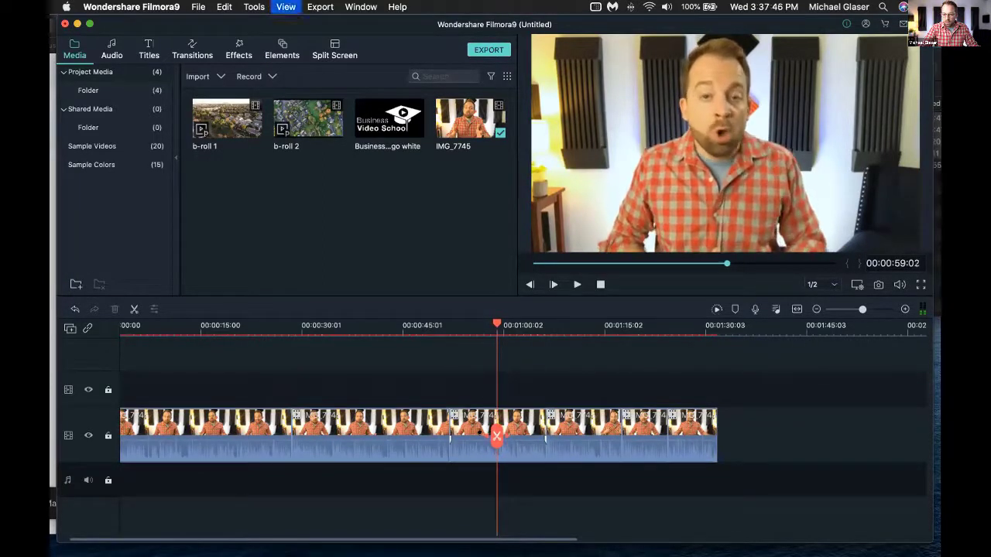
key("Left")
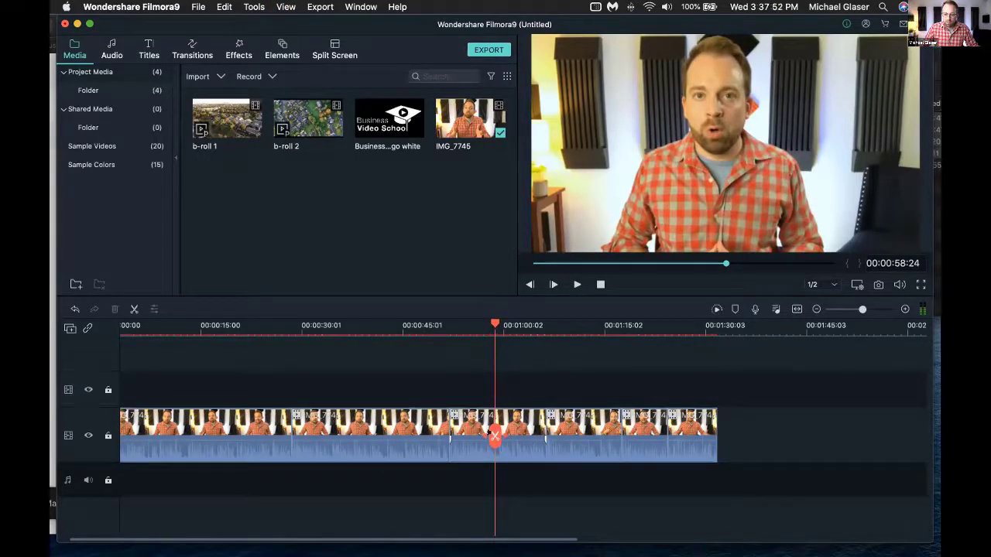
left_click(494, 437)
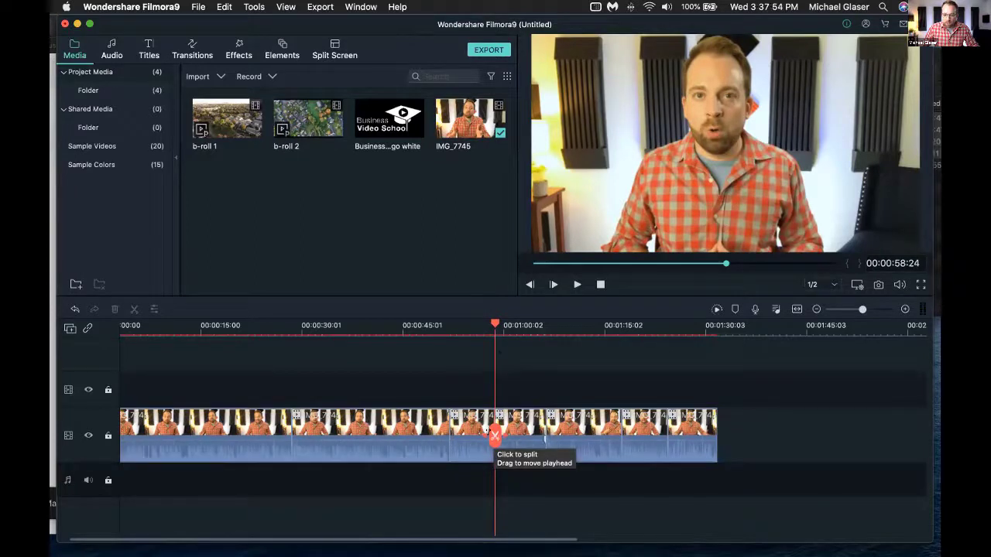
Step: Make a second split in the talking-head footage at 00:01:01:28 and highlight the piece between the two cuts
left_click_drag(495, 436, 516, 436)
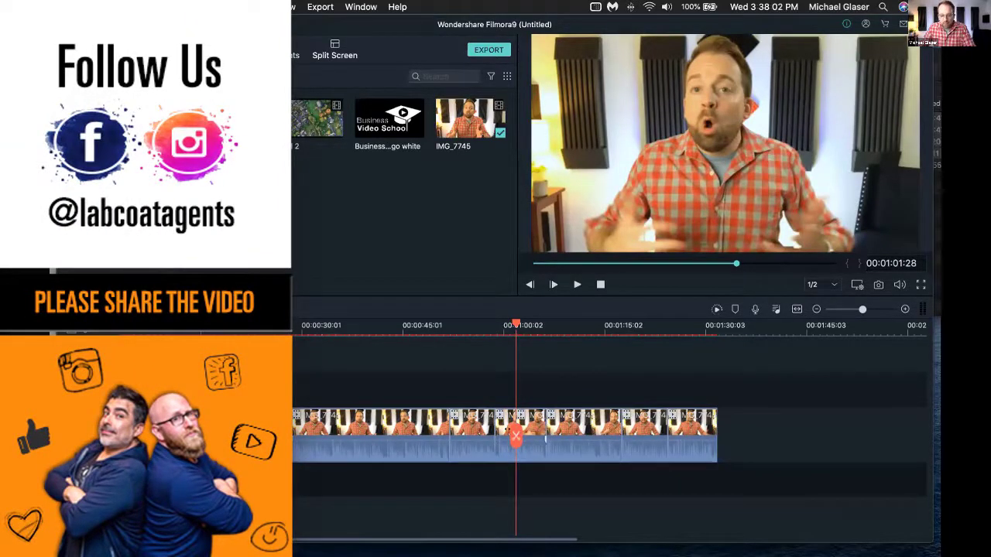
left_click(498, 433)
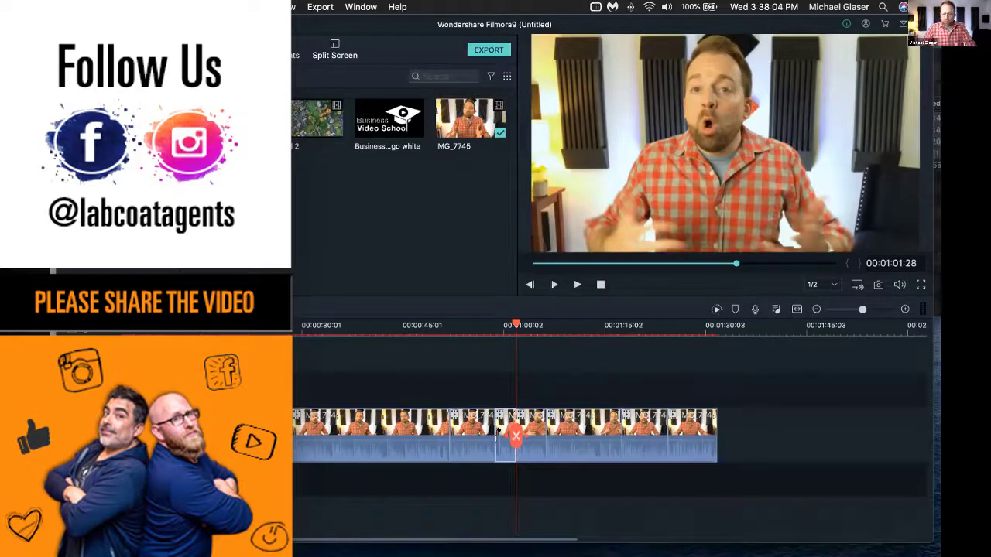
left_click(459, 389)
Step: Scrub back through the footage to 00:00:51:03, near the end of the second clip
left_click_drag(516, 323, 461, 322)
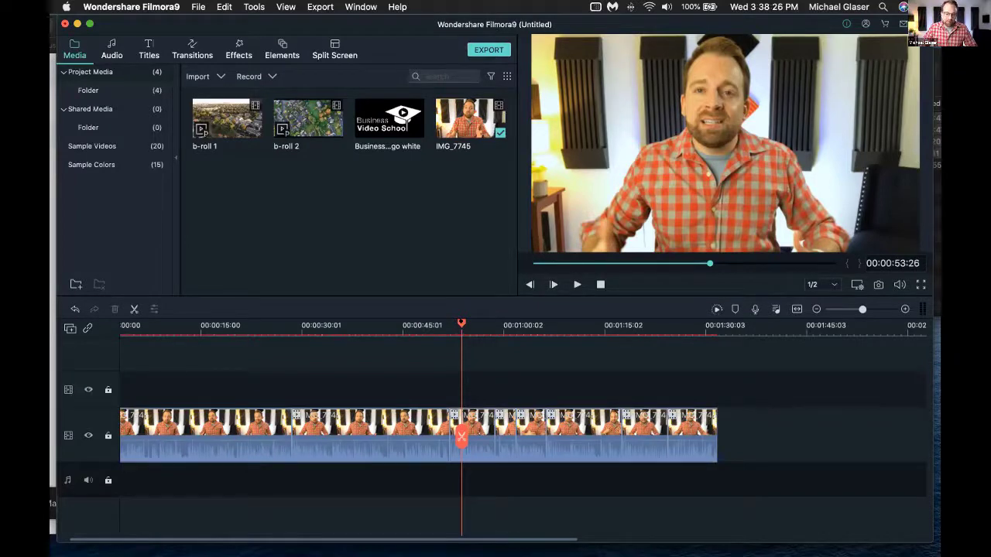
mouse_move(461, 323)
left_mouse_down()
mouse_move(630, 323)
mouse_move(443, 323)
left_mouse_up()
scroll(440, 380, "left", 1)
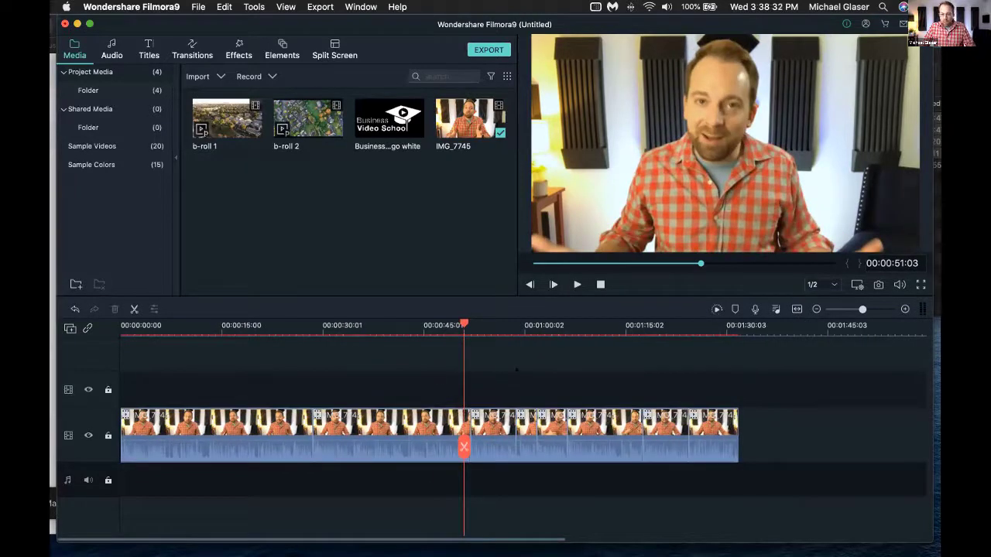
Step: Append the Business Video School logo image after the last talking-head clip and show it in the preview at 00:01:33:16
scroll(517, 370, "right", 5)
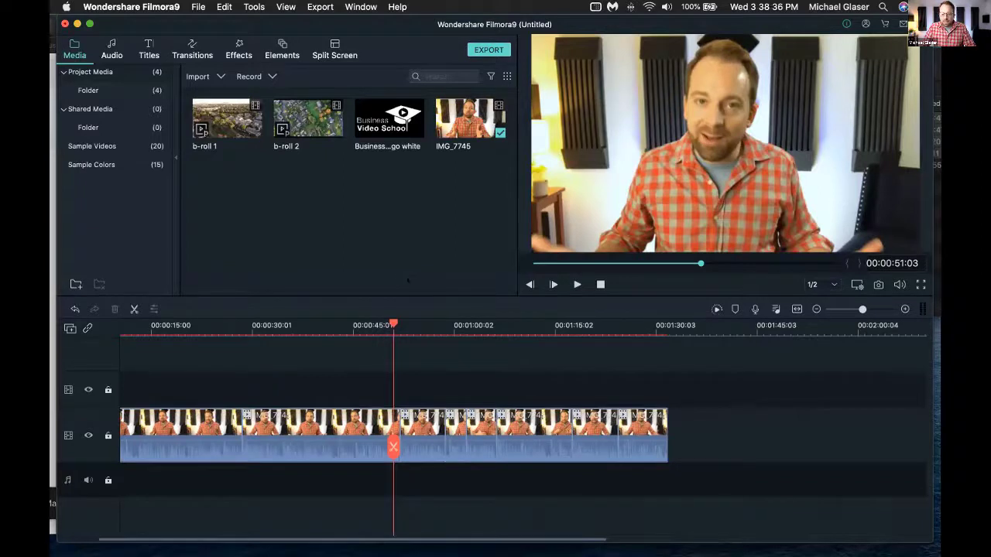
left_click(392, 147)
left_click_drag(392, 147, 667, 431)
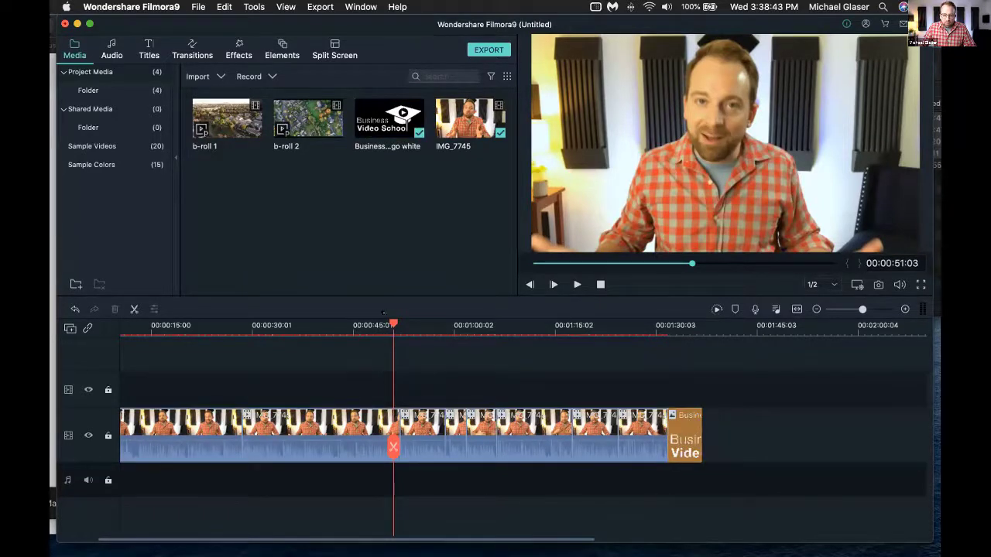
left_click(646, 331)
left_click_drag(671, 332, 679, 333)
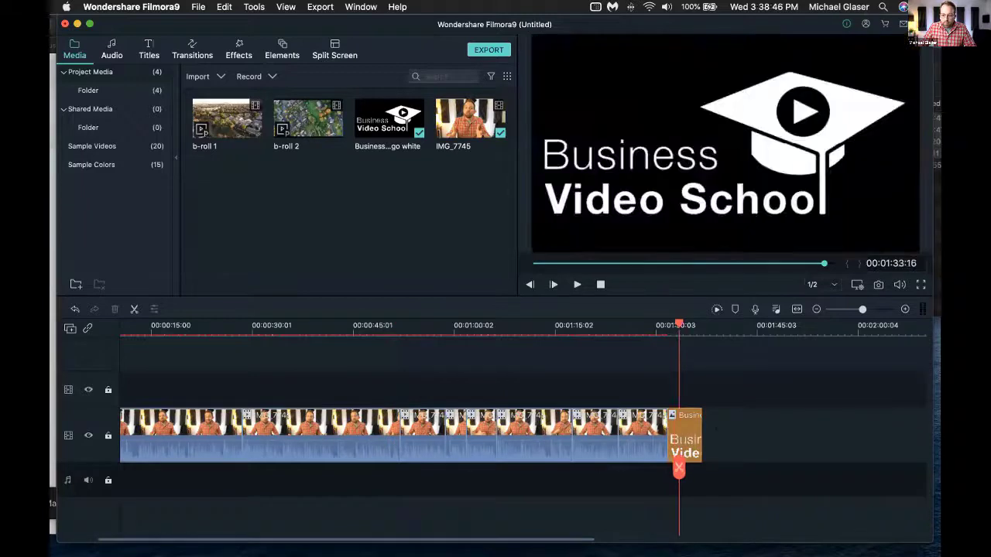
Step: Scale the logo down to a little under a third of the frame width, keeping it centred
left_click(688, 420)
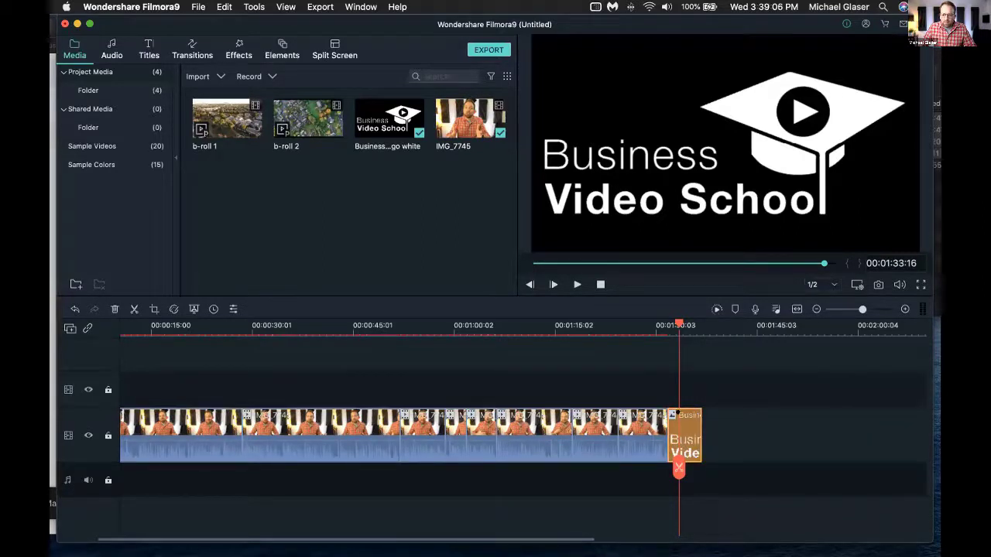
double_click(682, 435)
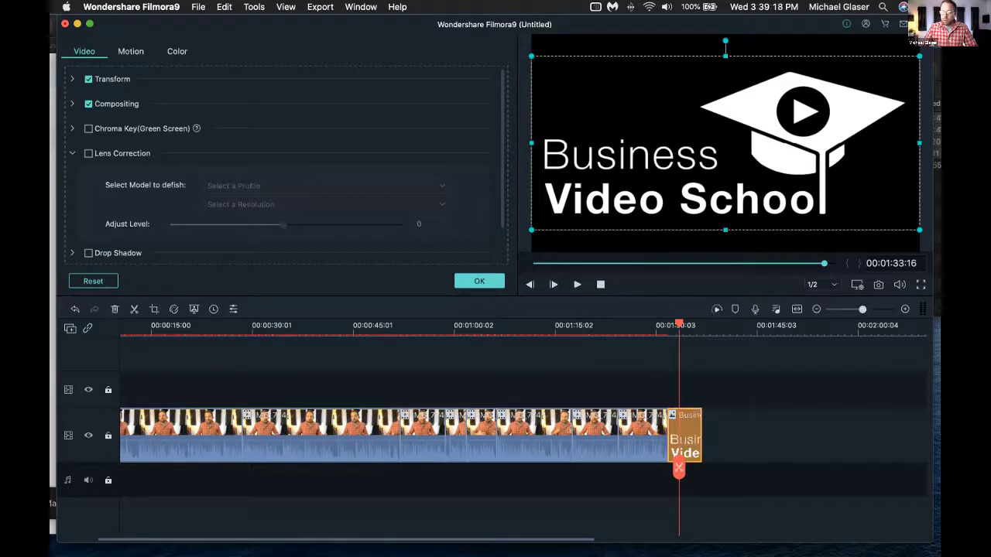
left_click_drag(918, 56, 753, 157)
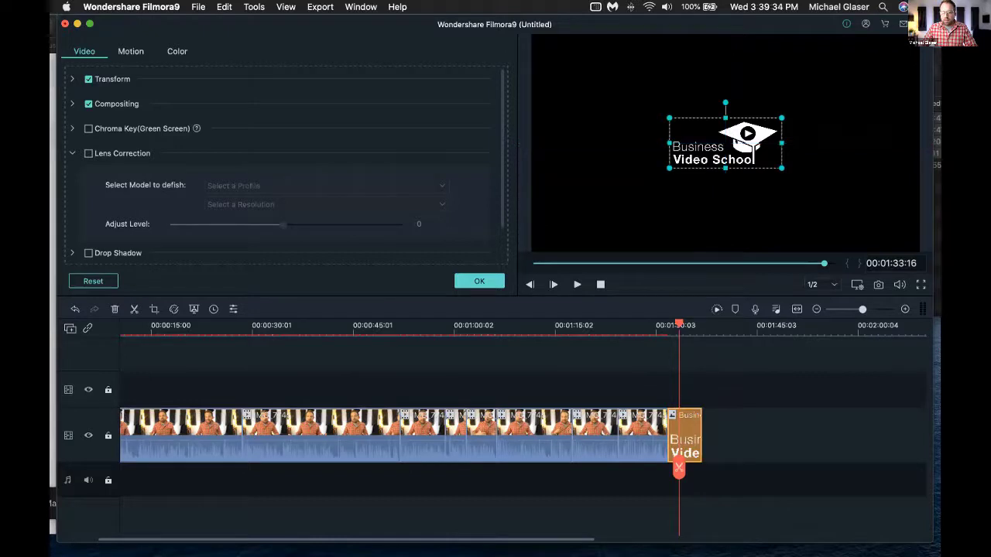
left_click(664, 362)
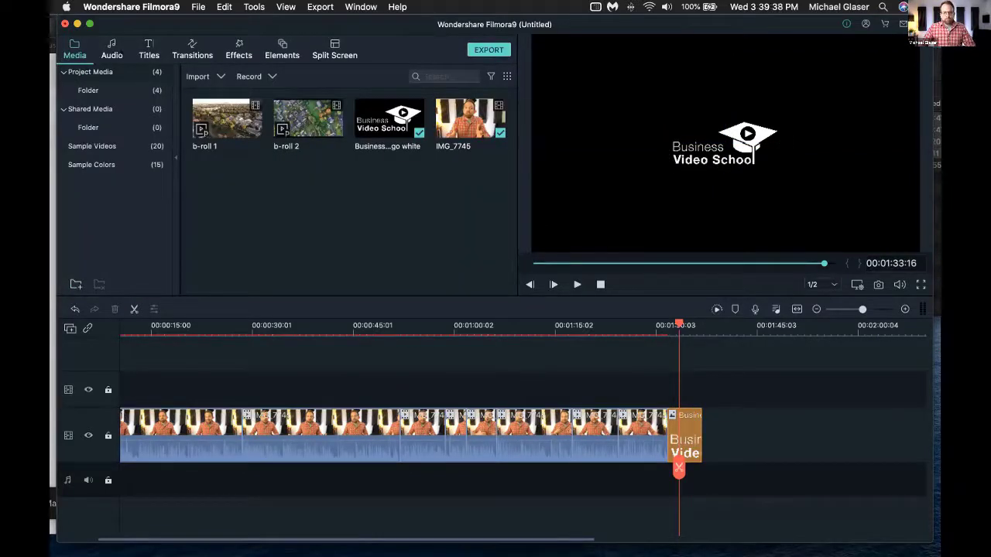
Step: Scrub through the logo clip and place the playhead near its start at 00:01:32:11
mouse_move(670, 323)
left_mouse_down()
mouse_move(657, 324)
mouse_move(674, 324)
left_mouse_up()
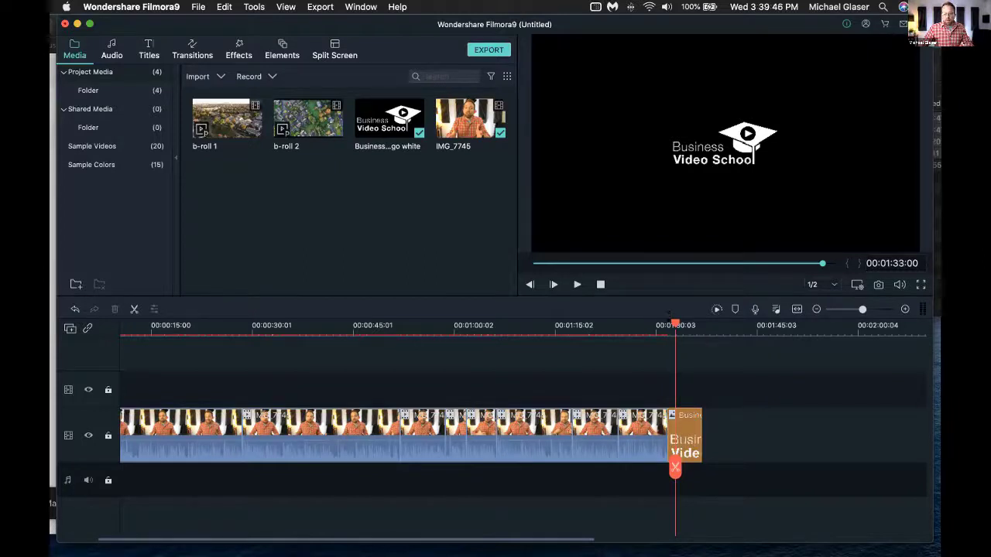
left_click_drag(675, 323, 675, 323)
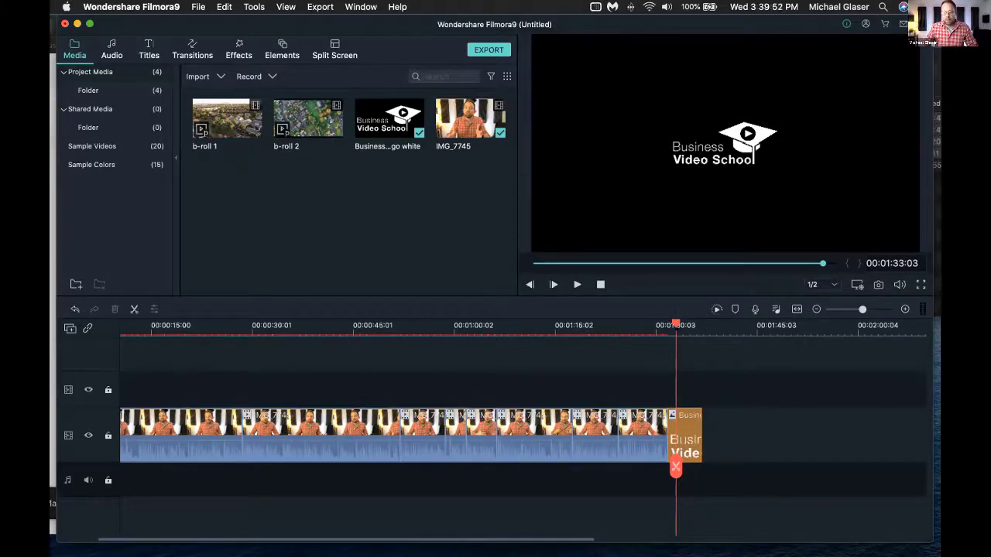
left_click_drag(676, 323, 671, 324)
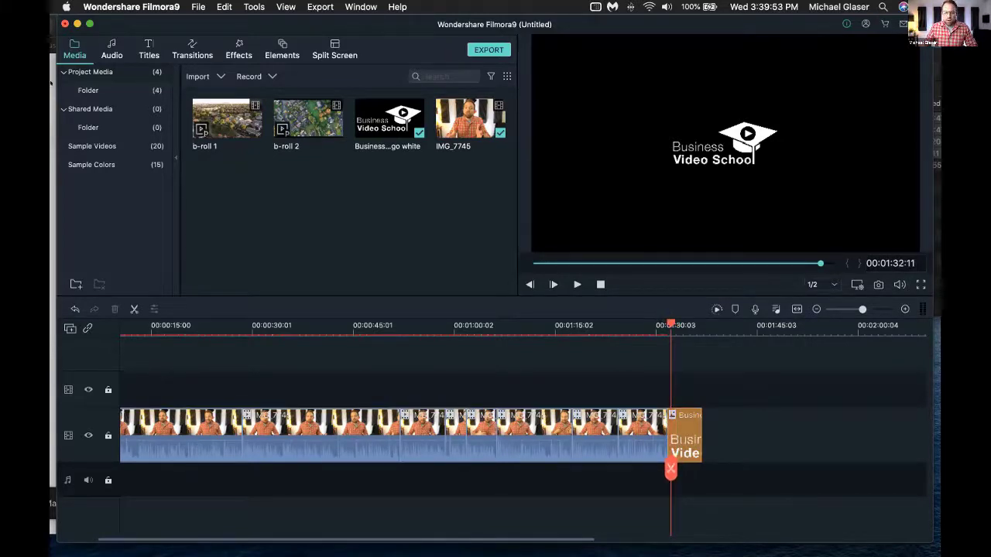
Step: Browse the New Concept title presets and preview New Title 6
left_click(144, 43)
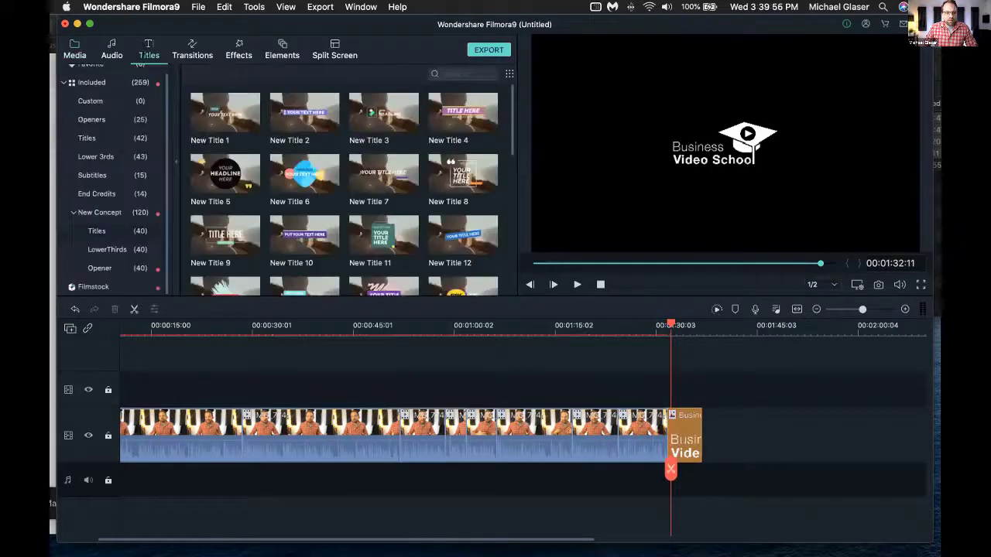
scroll(107, 163, "up", 1)
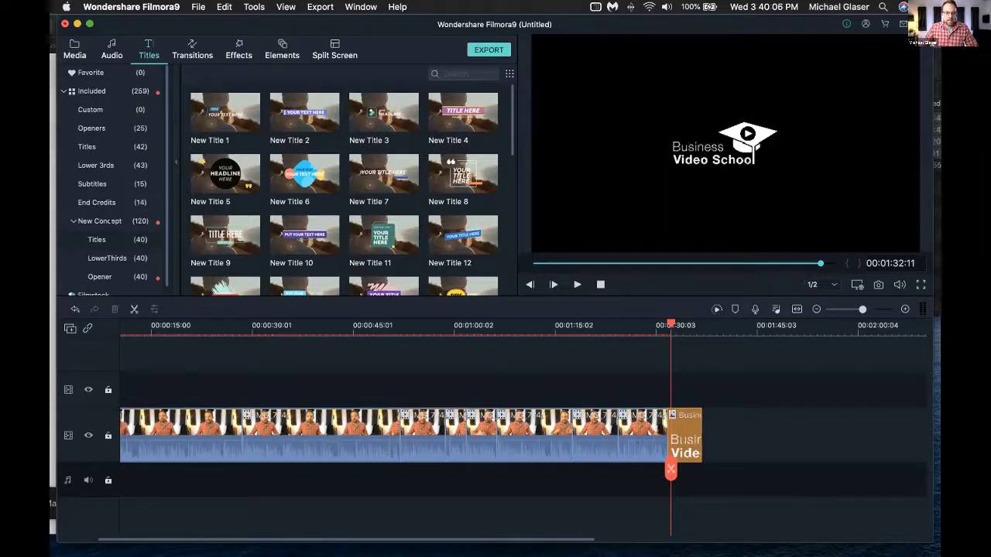
scroll(99, 213, "down", 1)
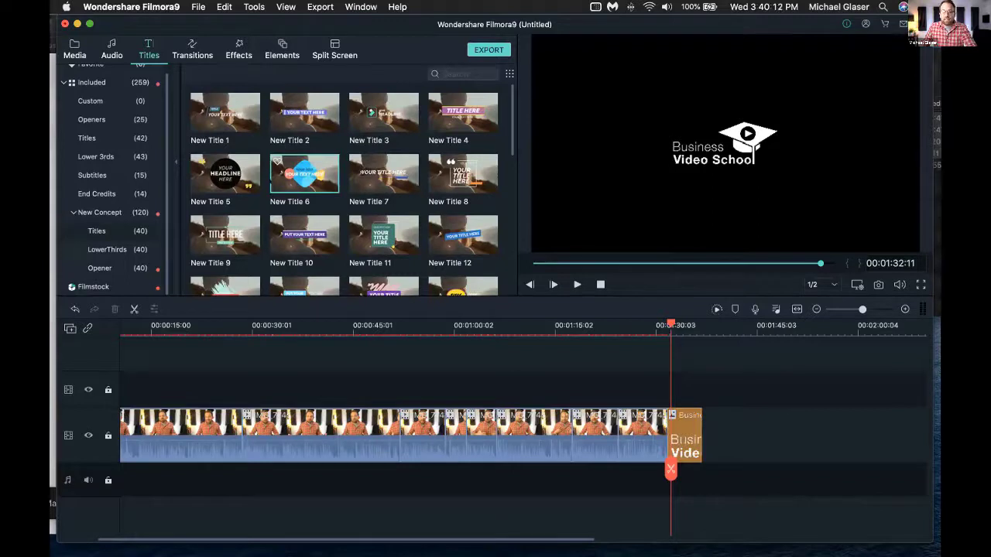
left_click(304, 174)
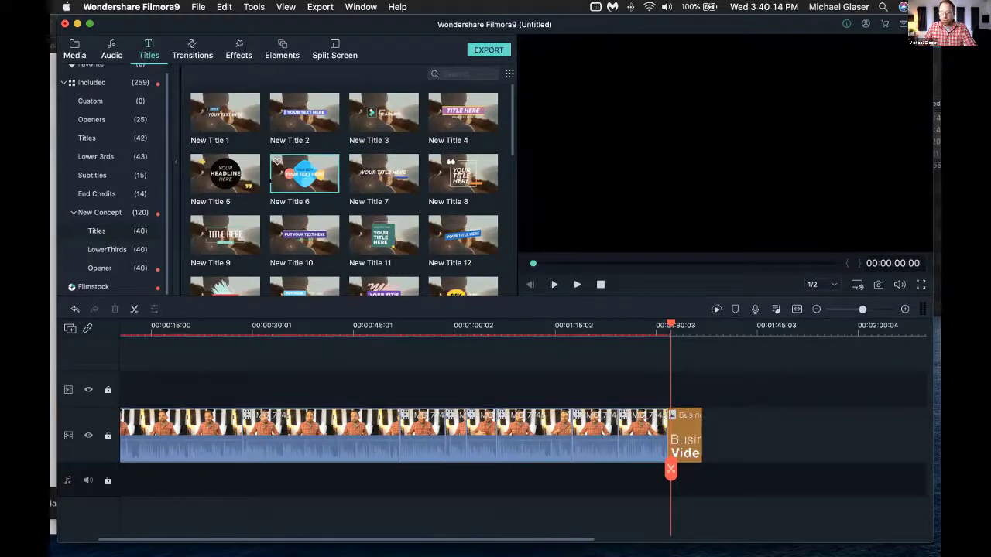
key("space")
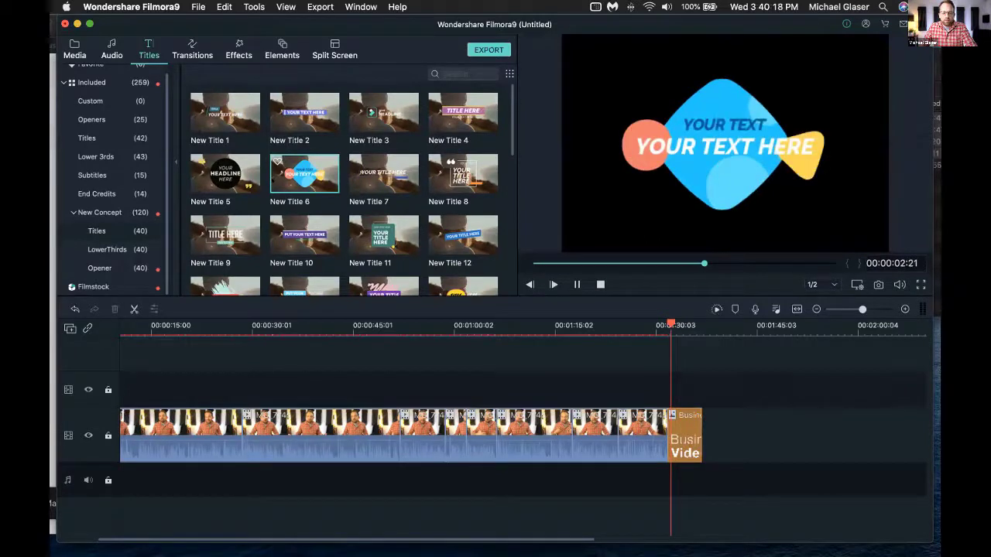
key("space")
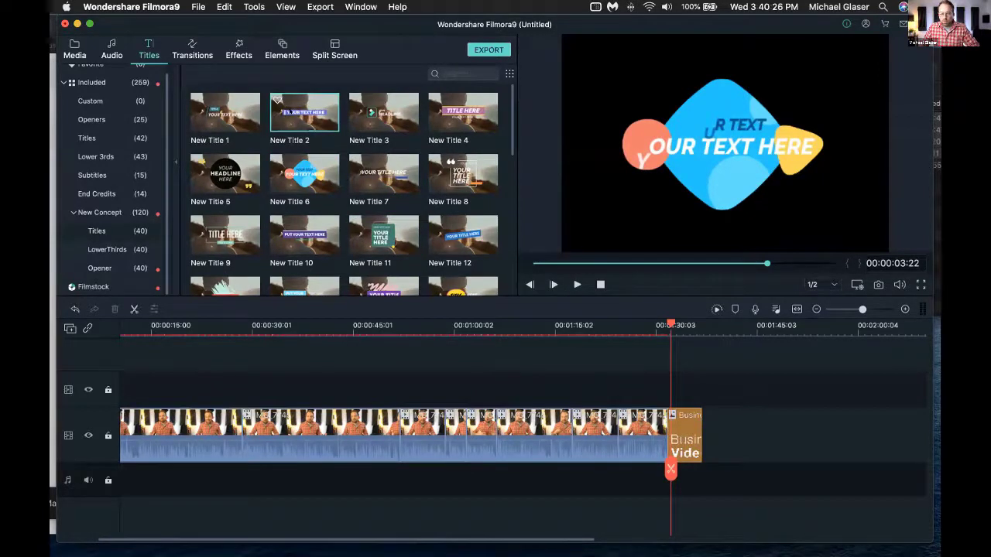
Step: Place New Title 2 on the track directly above the logo clip and open its text for editing at 00:01:34:00
left_click_drag(500, 344, 674, 390)
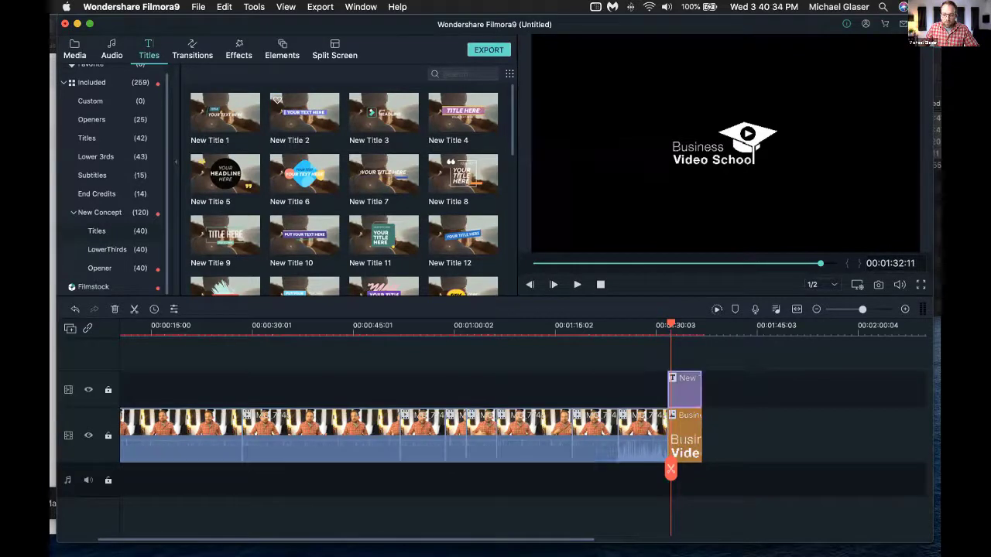
left_click_drag(666, 321, 670, 321)
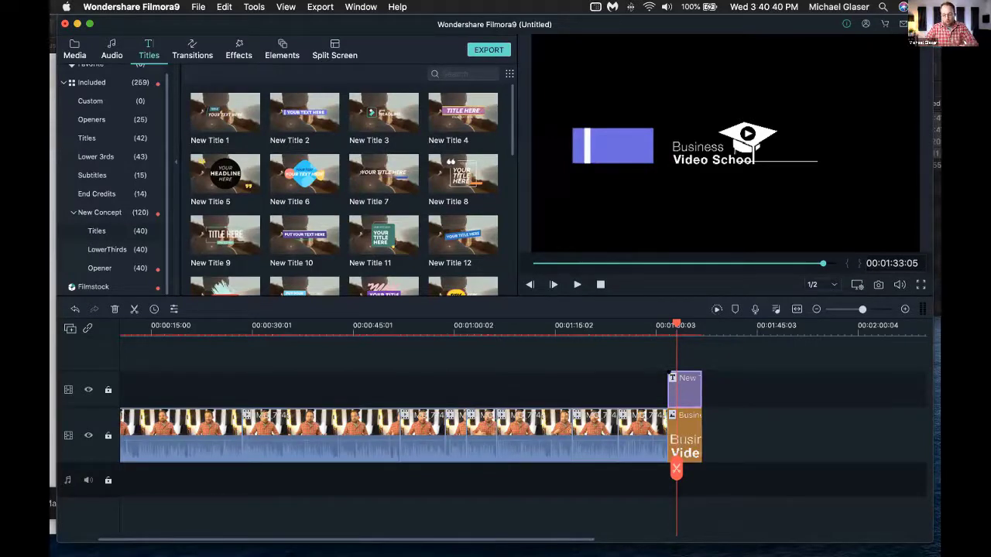
left_click_drag(676, 324, 682, 324)
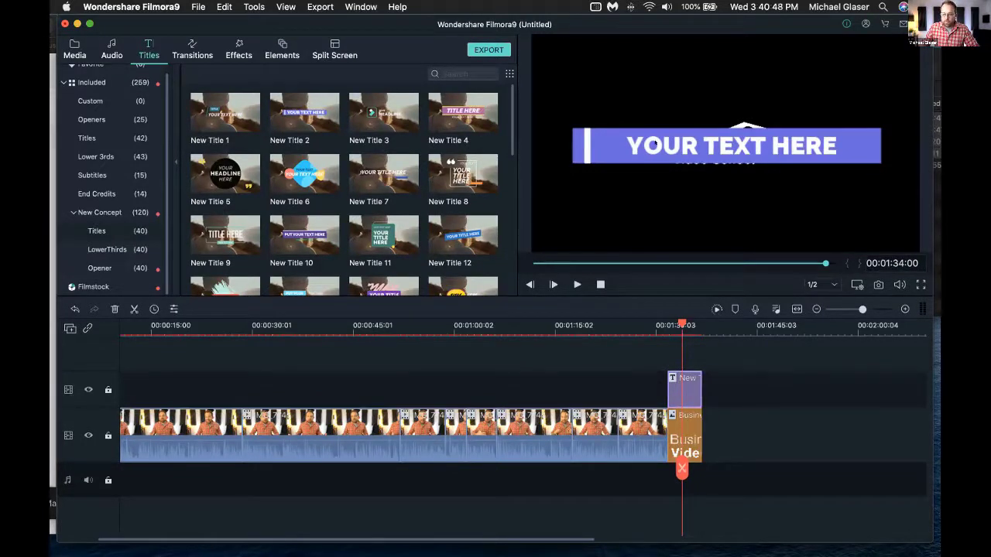
double_click(684, 389)
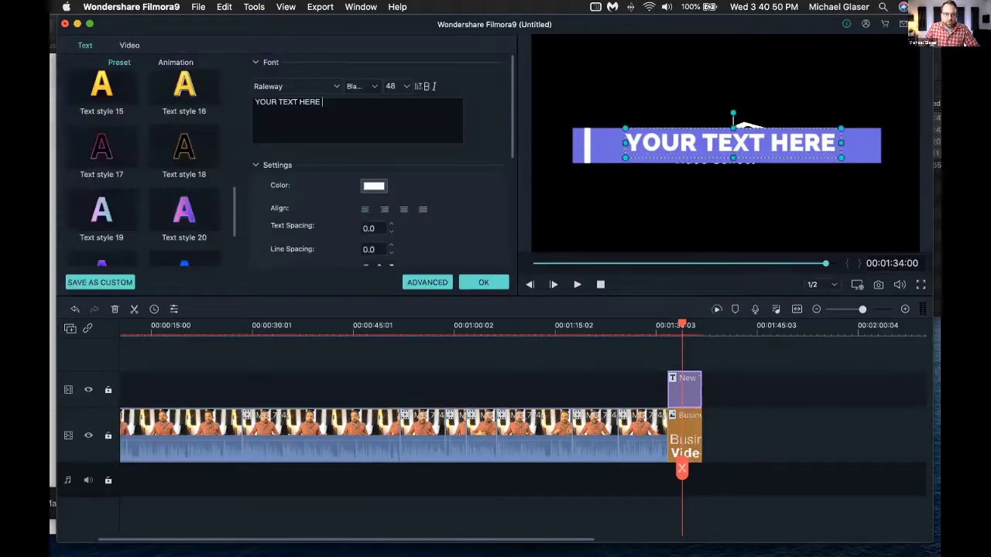
Step: Replace the title's placeholder text with "Call Me at" followed by the phone number
left_click_drag(323, 101, 231, 94)
type("Call")
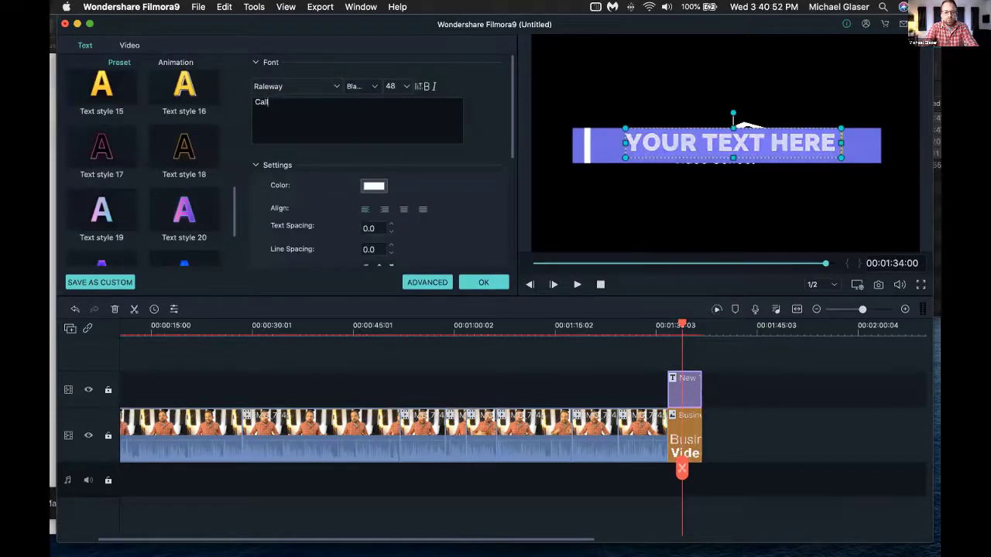
type(" Me at 42")
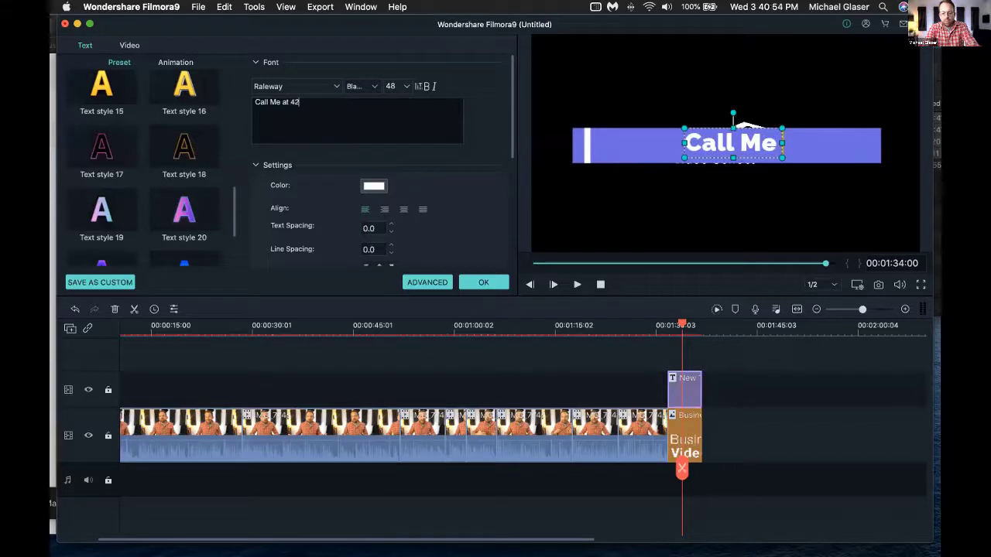
key("BackSpace")
key("BackSpace")
type("314-555")
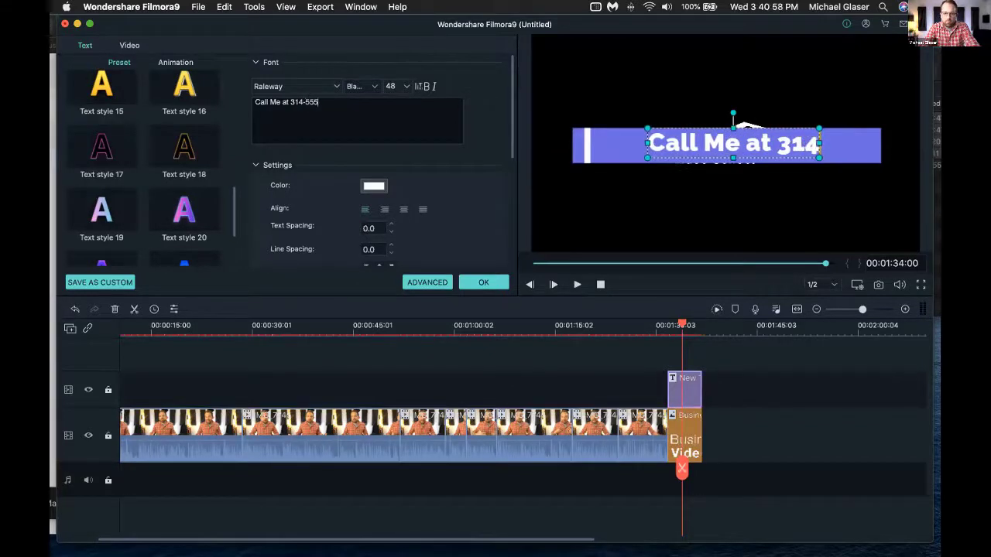
type("-1234")
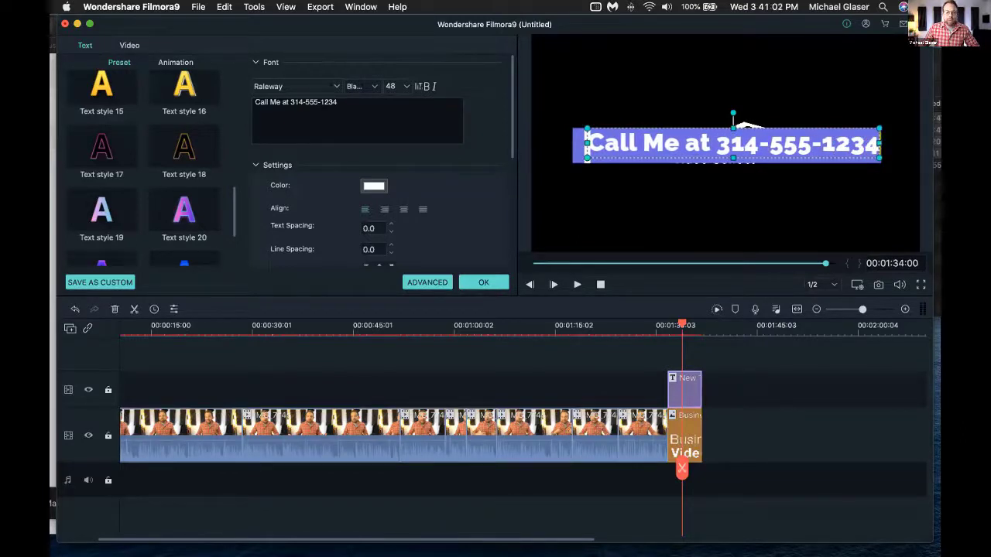
Step: Change the title's Raleway font weight to Light and apply the text edits
left_click(370, 85)
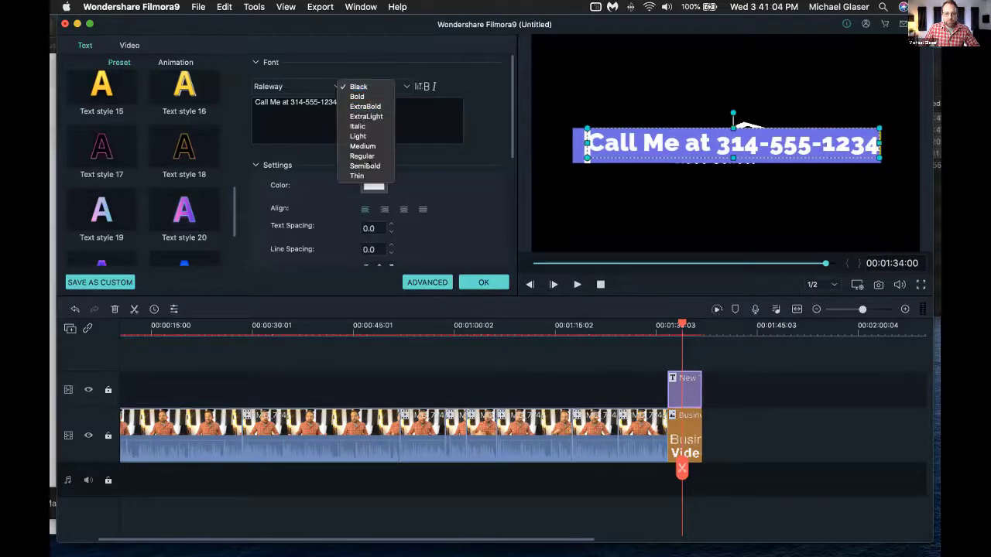
left_click(368, 136)
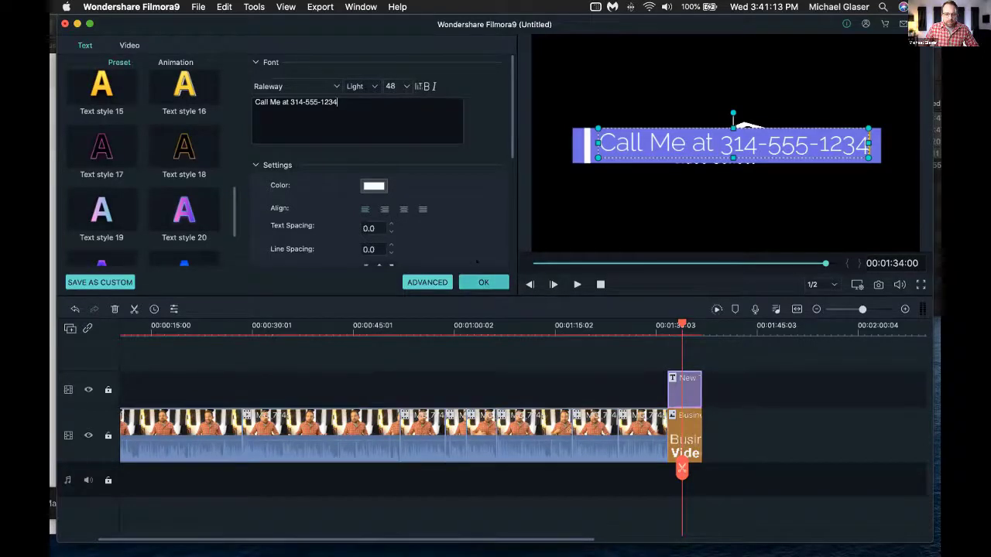
left_click(483, 282)
scroll(116, 179, "up", 1)
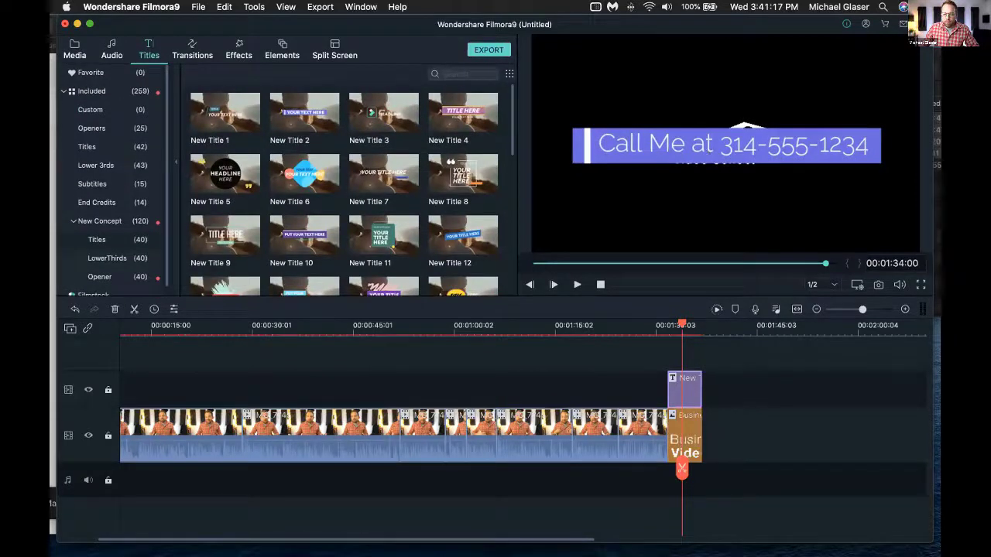
Step: Move the title below the logo with a Y position of -250 and scale it to 57.3%
double_click(684, 390)
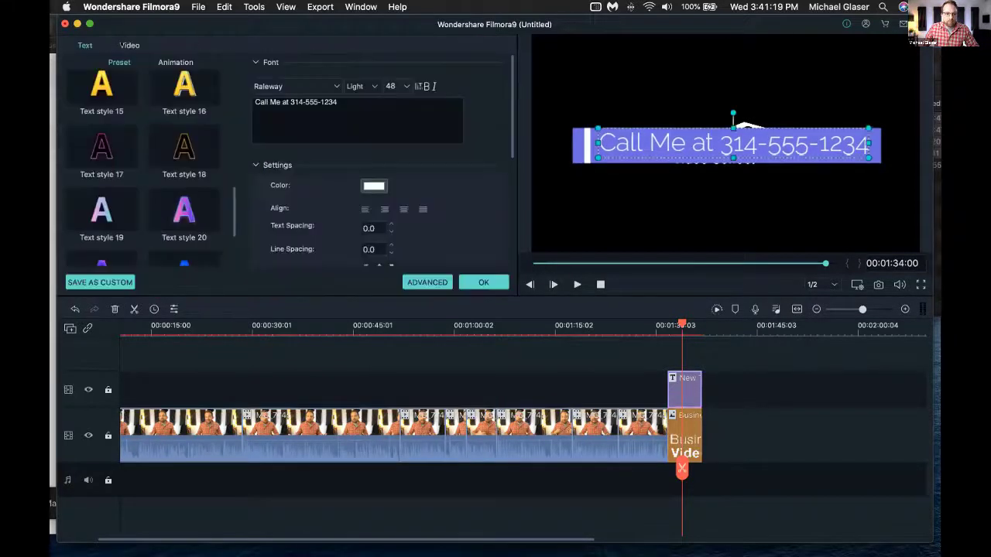
left_click(129, 45)
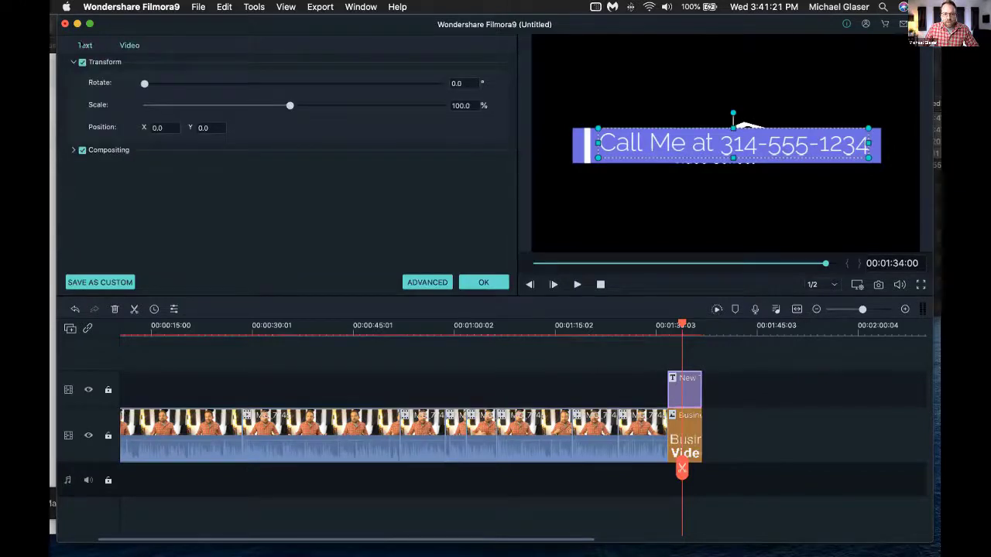
left_click(82, 46)
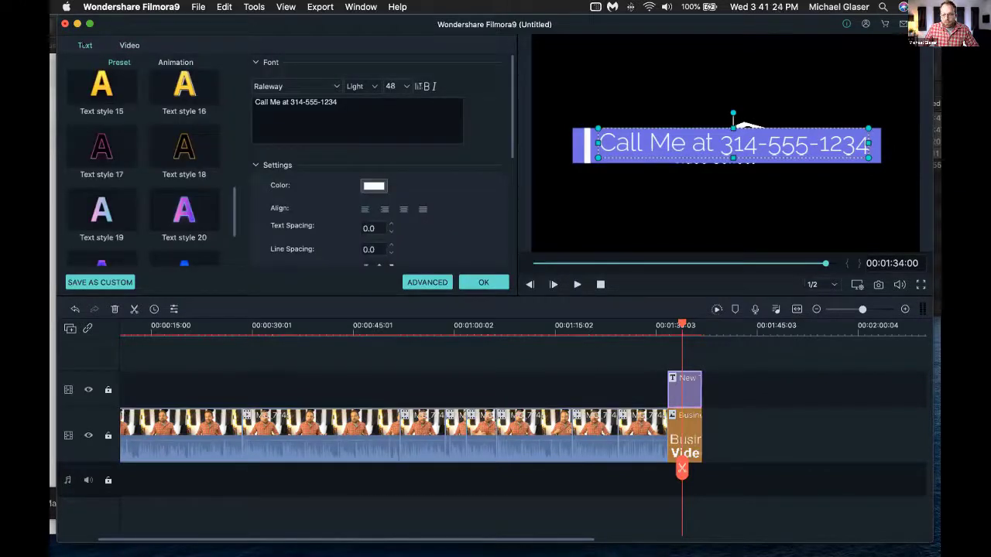
left_click(129, 45)
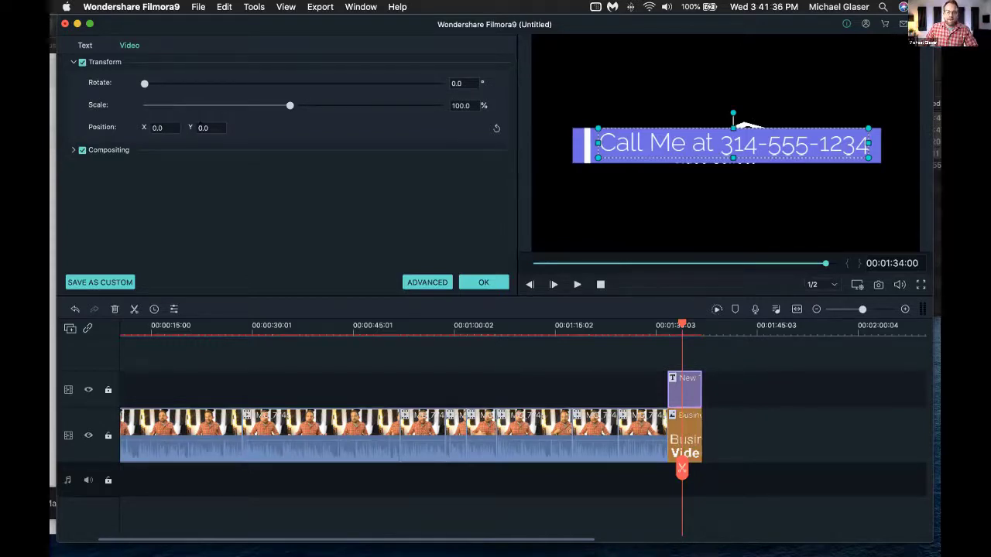
left_click_drag(198, 123, 171, 123)
left_click_drag(747, 123, 747, 171)
left_click_drag(289, 105, 226, 105)
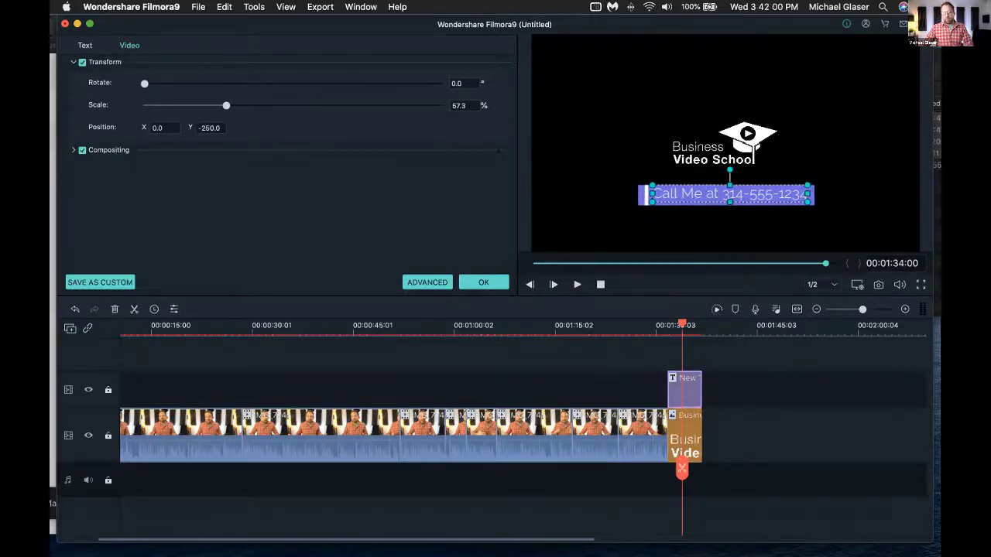
left_click(482, 281)
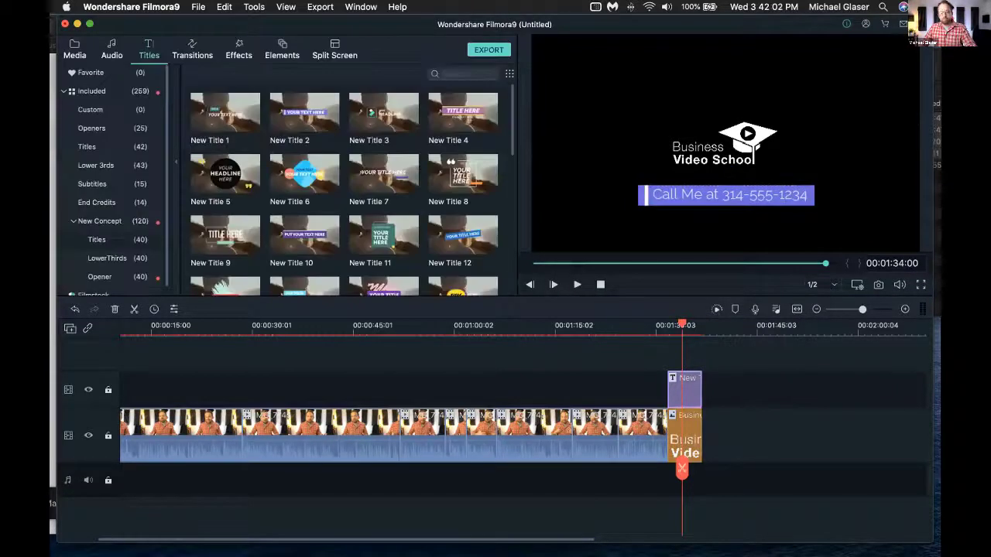
Step: Play the closing logo section from its start to check the title's animation
left_click_drag(682, 468, 664, 474)
key("space")
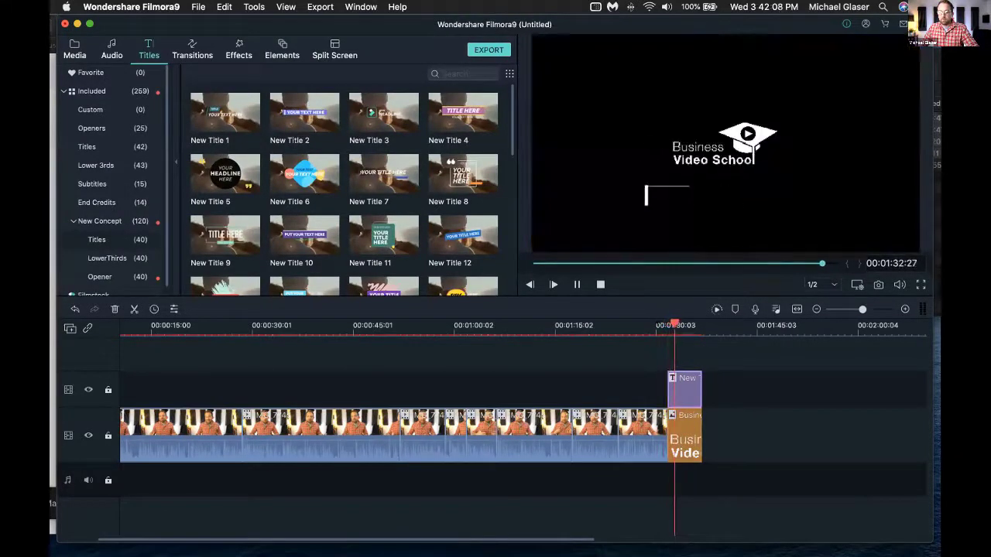
key("space")
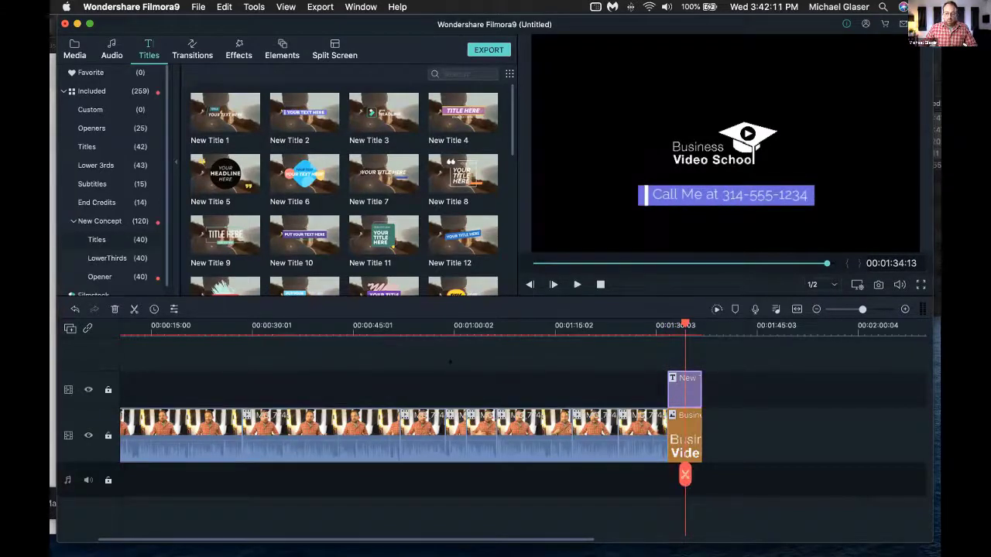
scroll(449, 361, "left", 3)
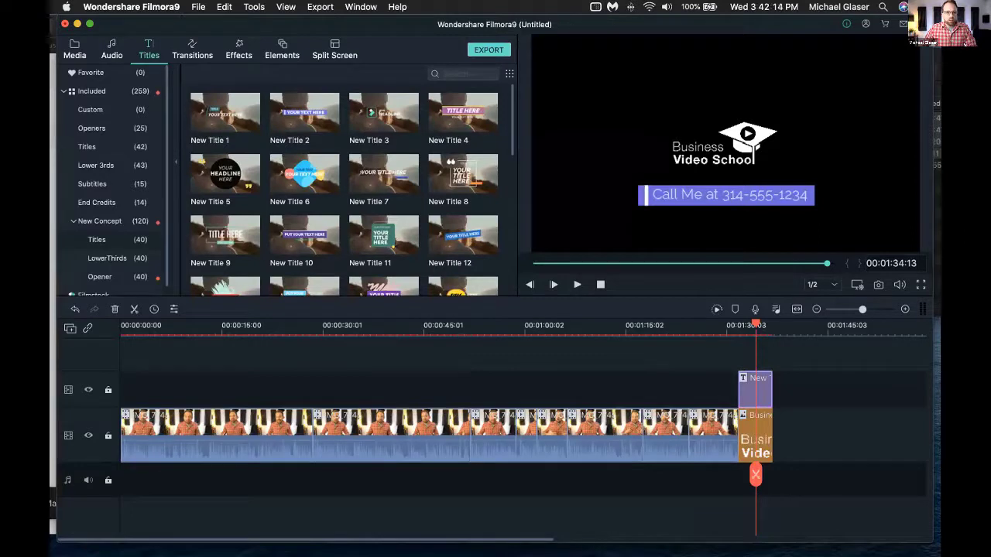
left_click_drag(495, 24, 495, 38)
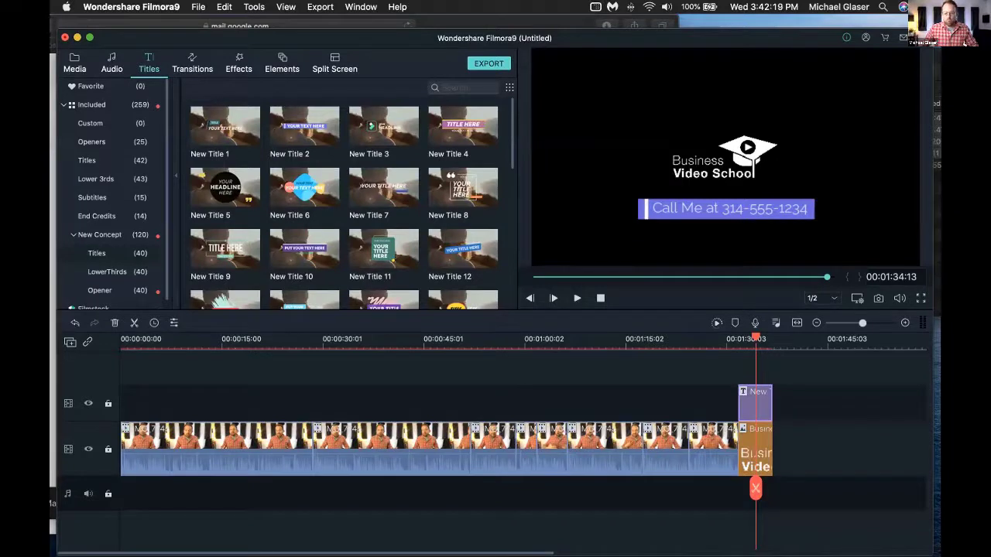
scroll(796, 470, "right", 3)
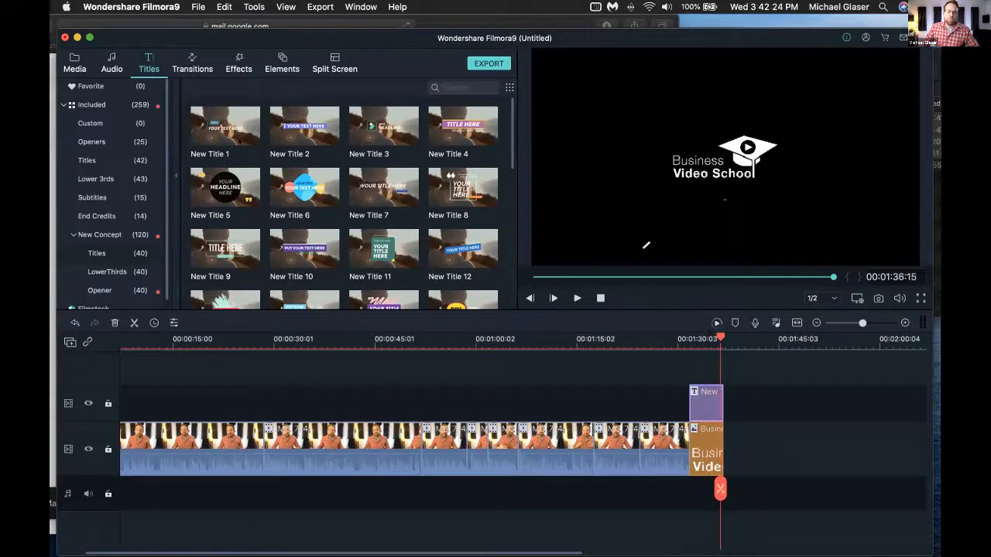
Step: Find the Drift - Drift song in the included music library and preview its opening seconds
left_click(111, 64)
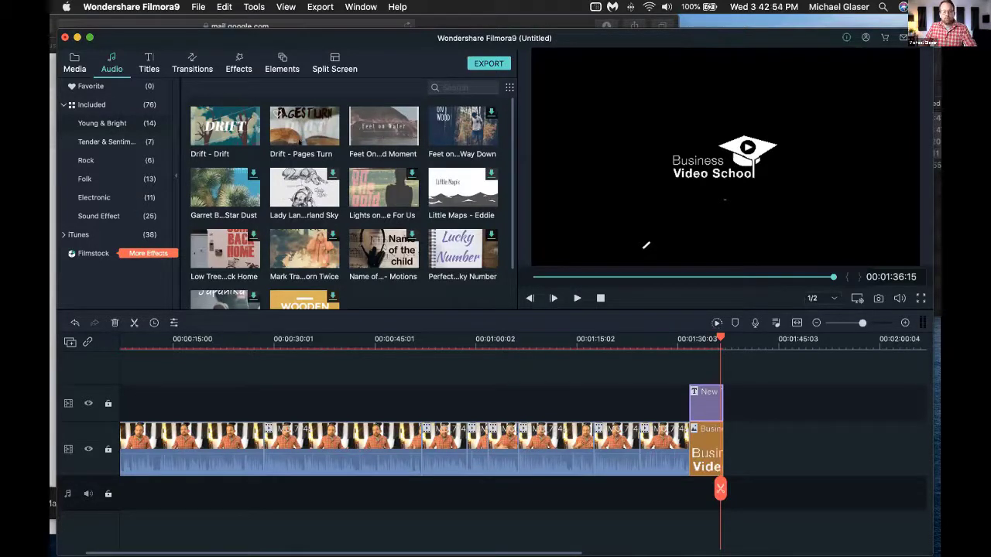
left_click(193, 119)
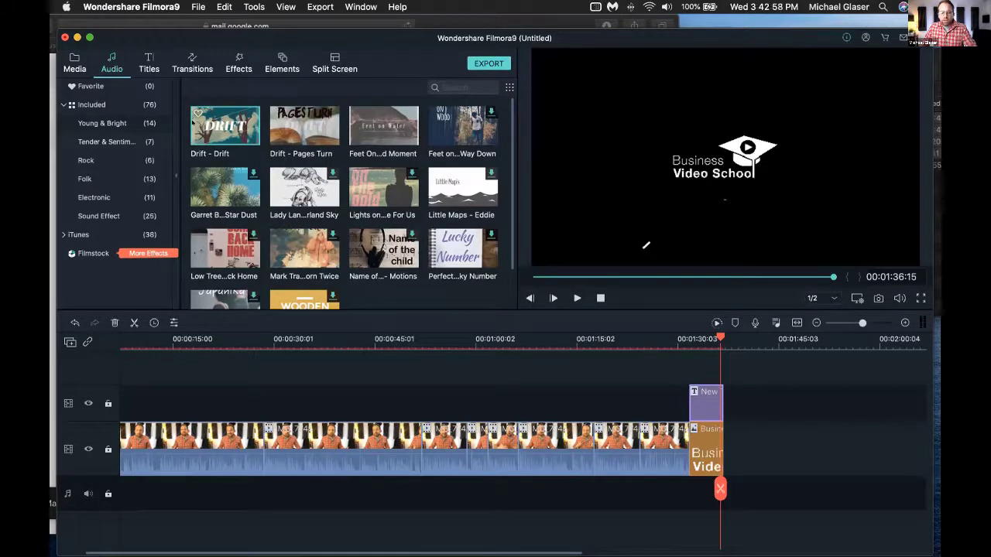
key("space")
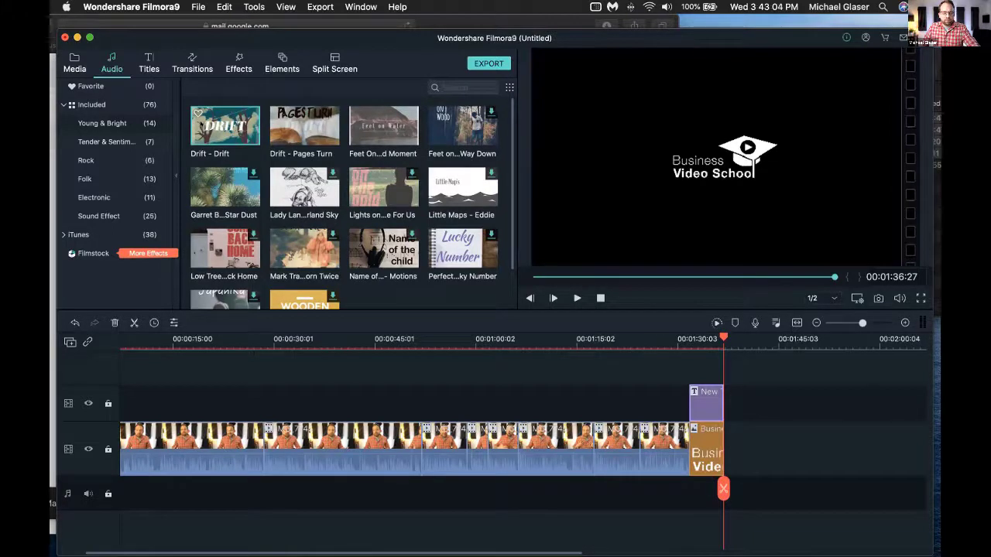
key("space")
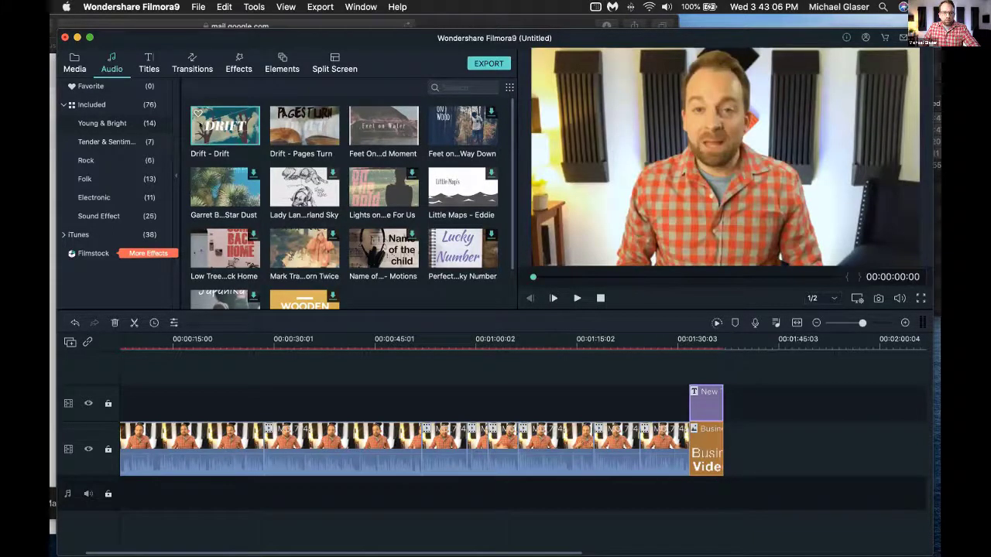
double_click(203, 122)
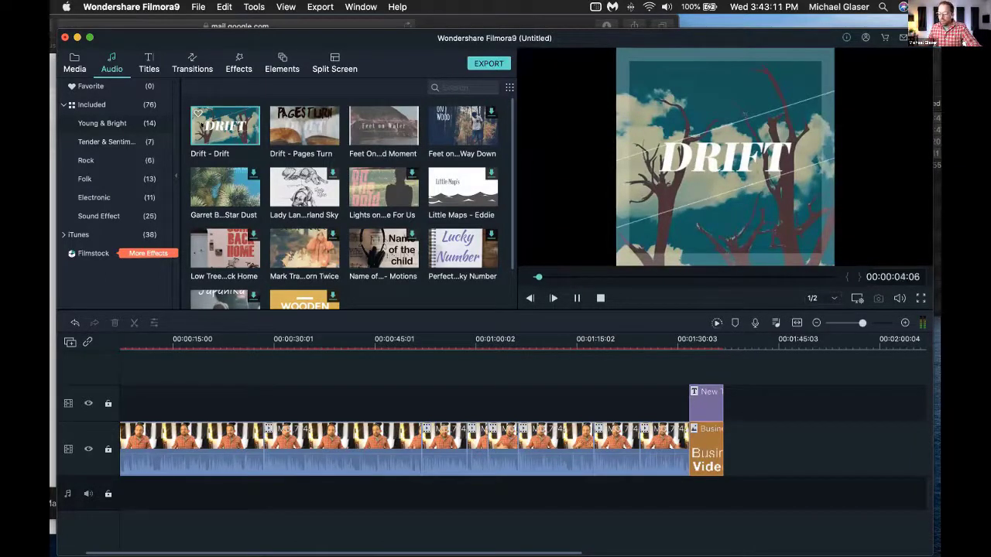
key("F11")
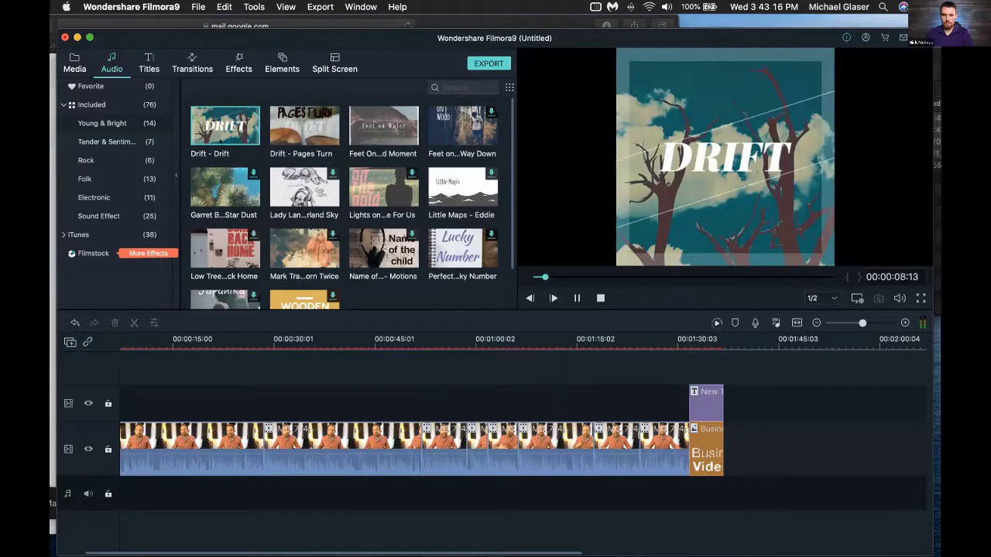
key("space")
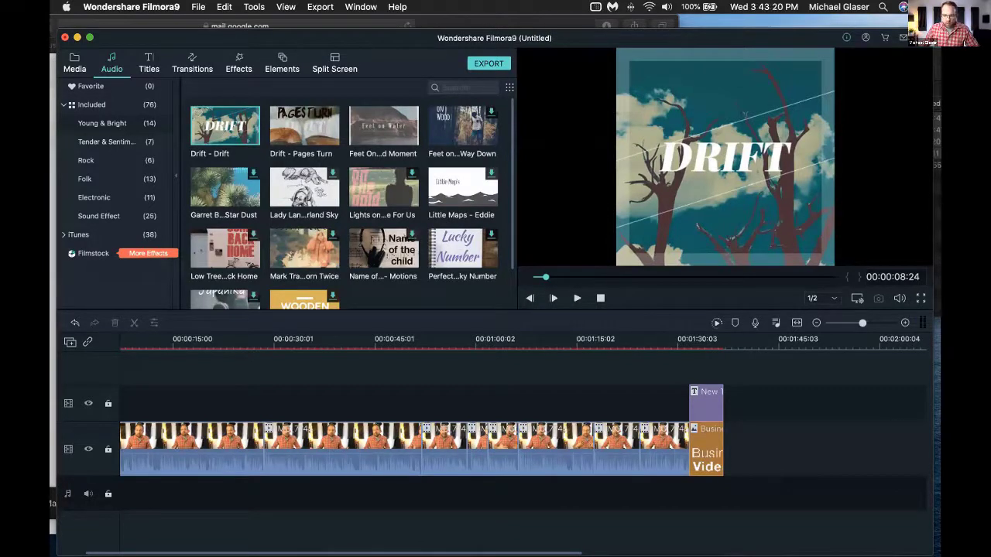
Step: Add the Drift - Drift song to the audio track near the start of the video, with its full length in view
scroll(304, 411, "left", 1)
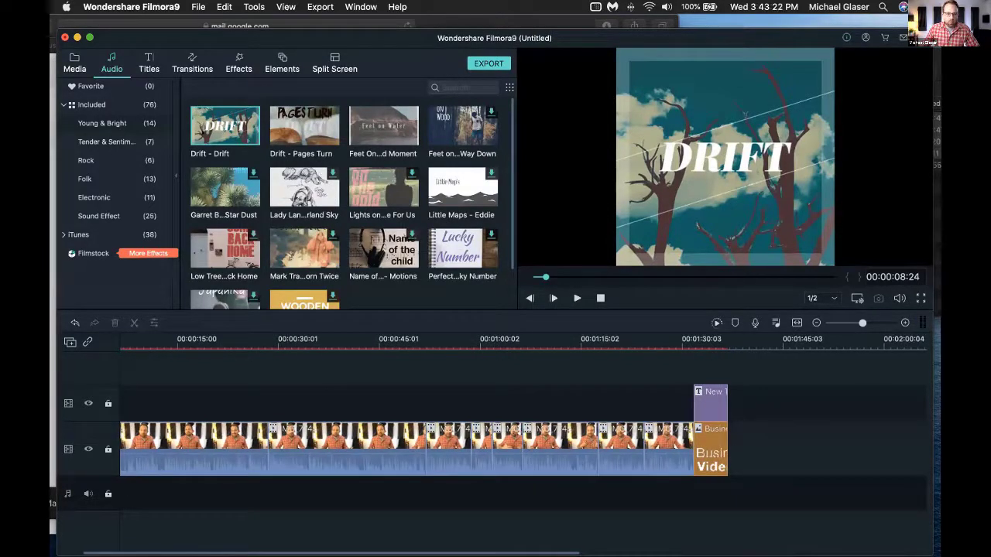
left_click_drag(224, 127, 139, 488)
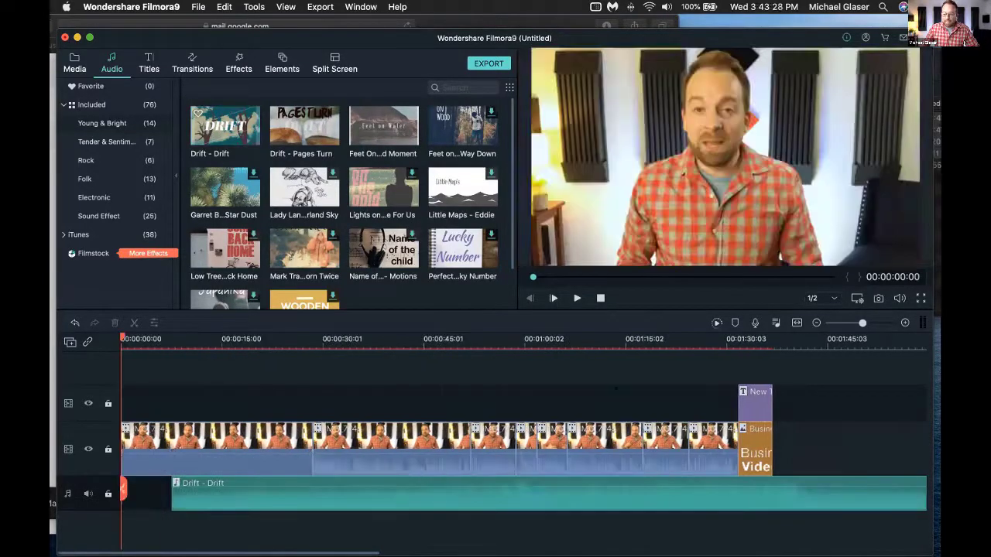
left_click_drag(646, 334, 380, 338)
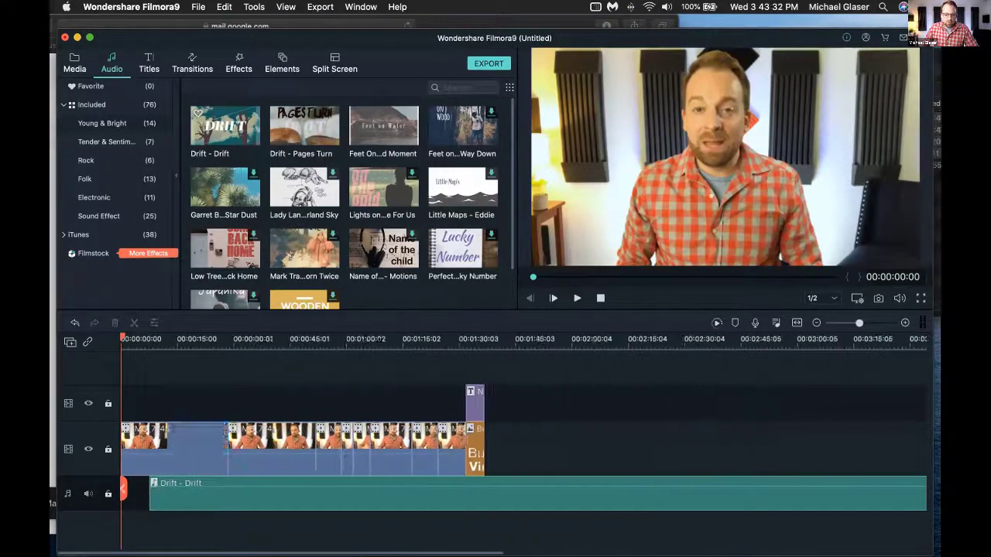
scroll(298, 350, "down", 3)
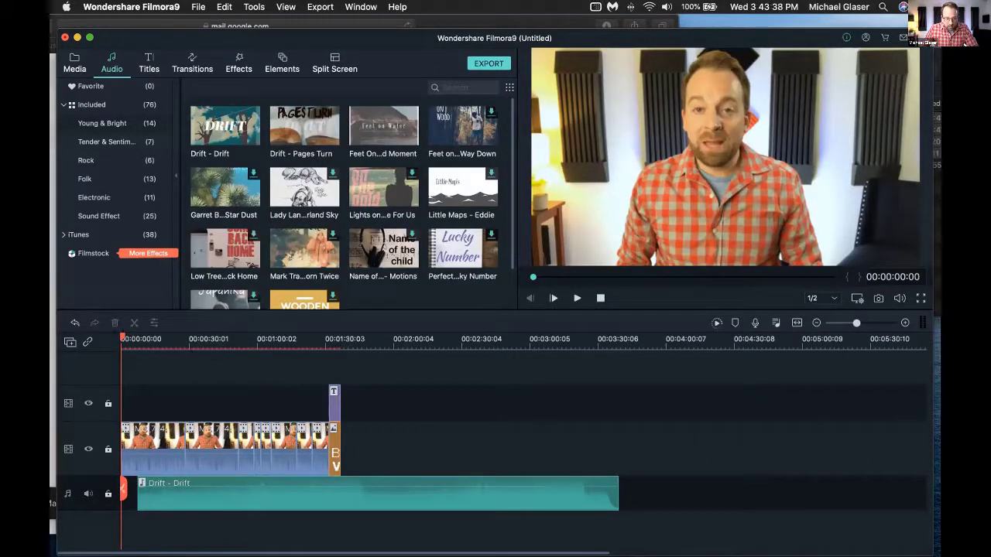
Step: Place the playhead at 00:02:40:06 and add a marker to the music clip there
left_click_drag(122, 489, 484, 527)
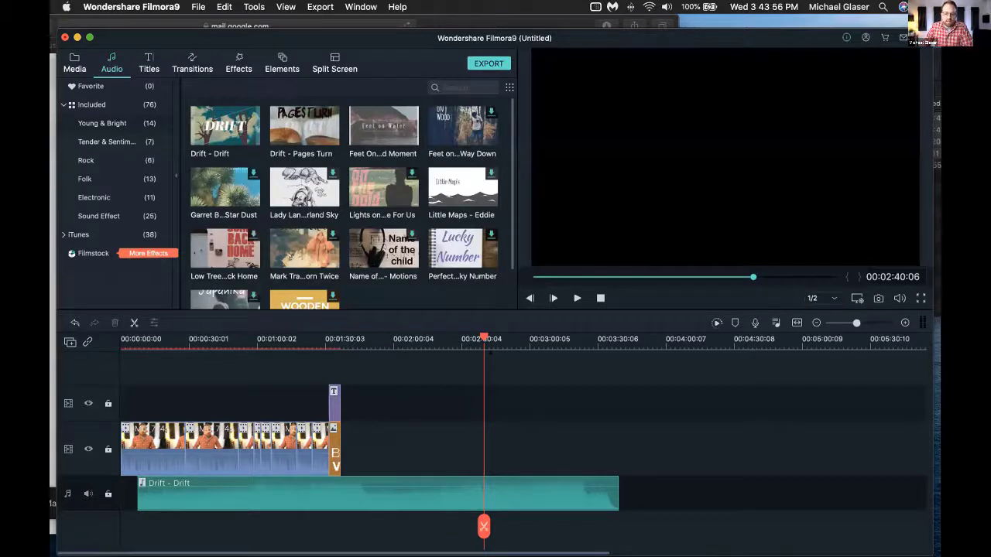
mouse_move(480, 334)
left_mouse_down()
mouse_move(471, 333)
mouse_move(484, 334)
left_mouse_up()
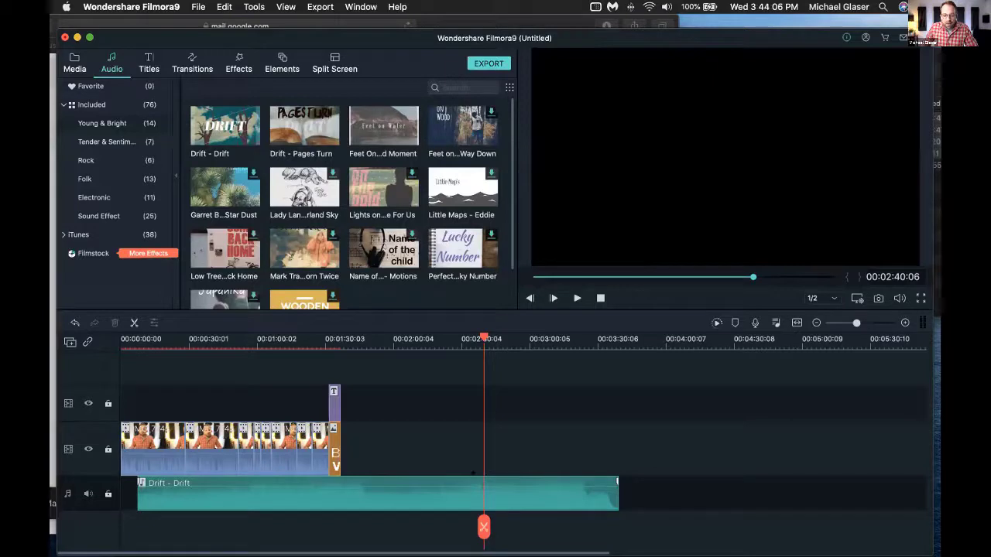
left_click(469, 499)
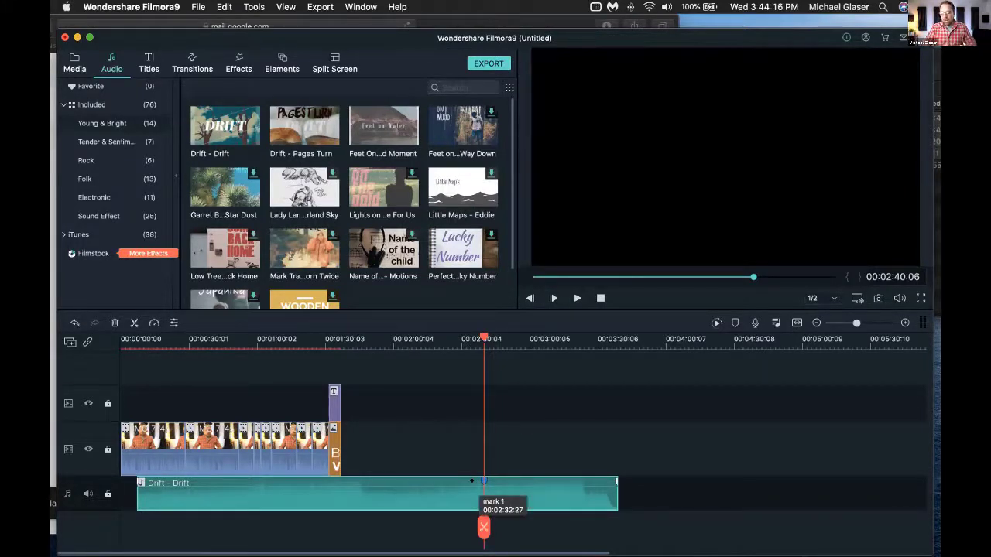
Step: Trim the music clip's beginning and start it at the timeline's beginning, lining its marker up with the start of the logo clip
left_click_drag(138, 494, 297, 486)
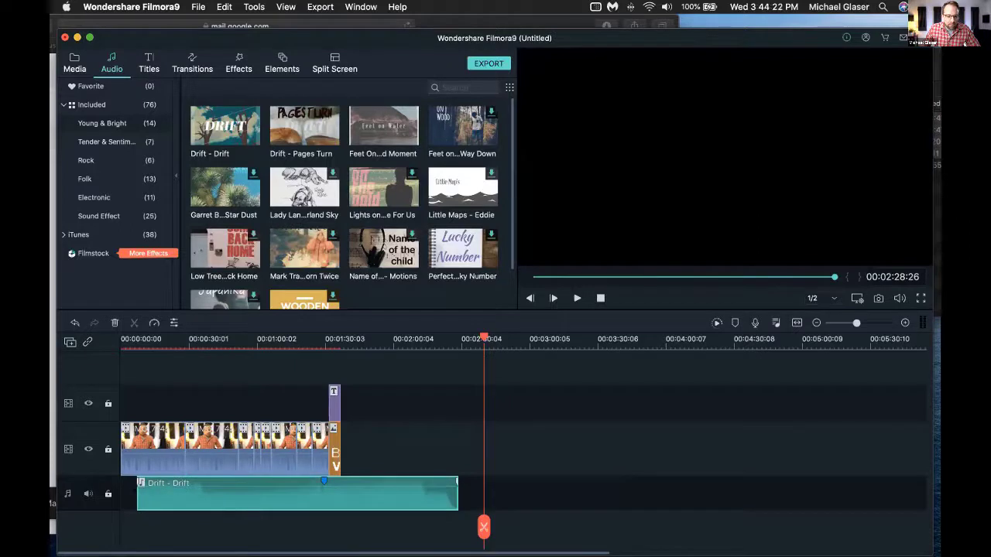
left_click_drag(138, 489, 181, 477)
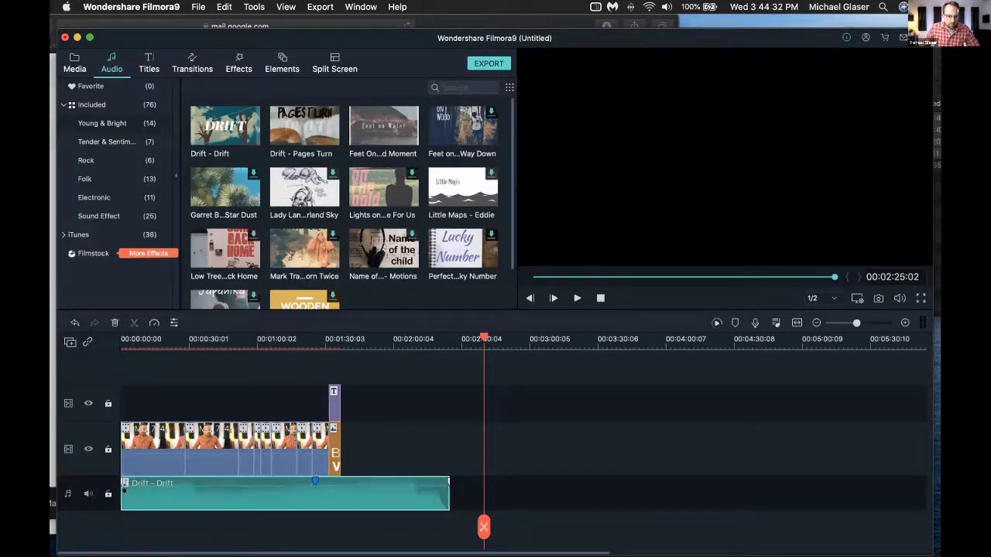
mouse_move(121, 488)
left_mouse_down()
mouse_move(106, 488)
mouse_move(125, 486)
left_mouse_up()
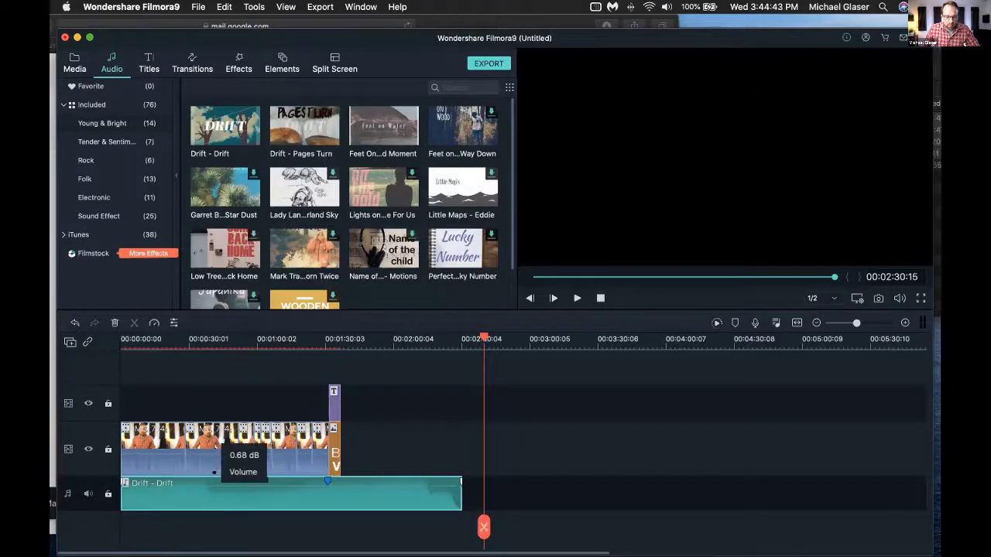
Step: Trim the end of the music clip so it finishes together with the closing logo and title
left_click_drag(228, 480, 236, 479)
left_click_drag(380, 478, 380, 470)
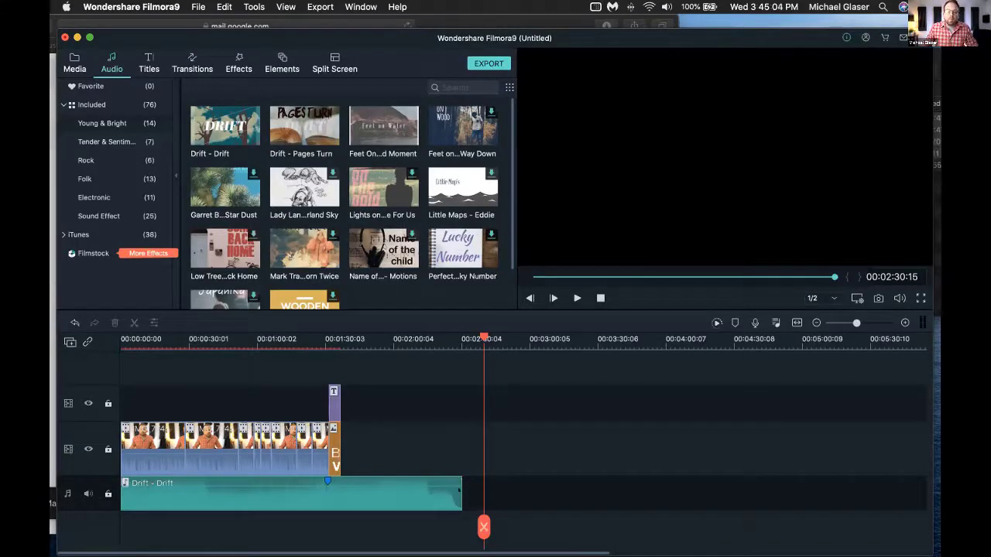
left_click(452, 489)
left_click_drag(451, 489, 331, 488)
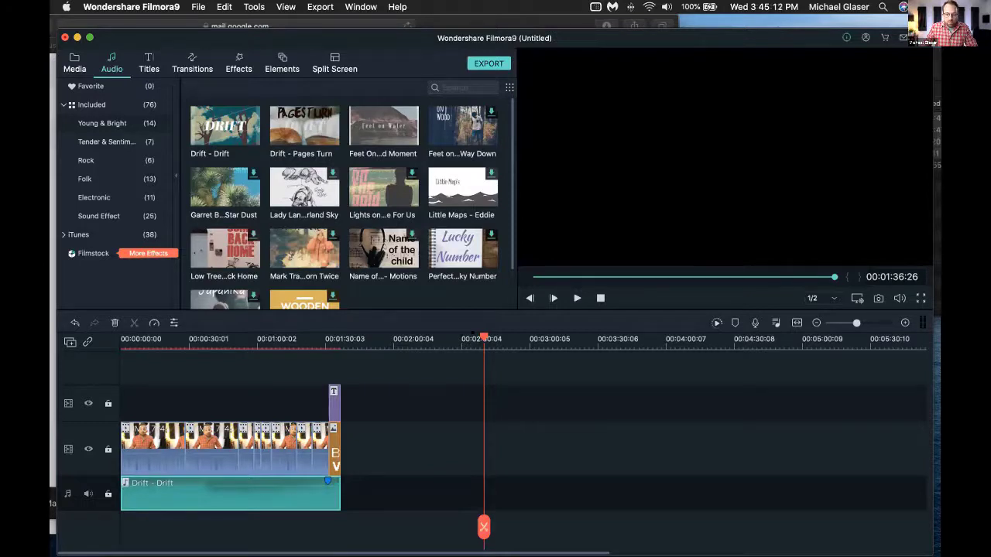
Step: Lower the volume level of the Drift - Drift music clip to near the bottom of its range
left_click_drag(350, 337, 684, 322)
scroll(248, 339, "left", 3)
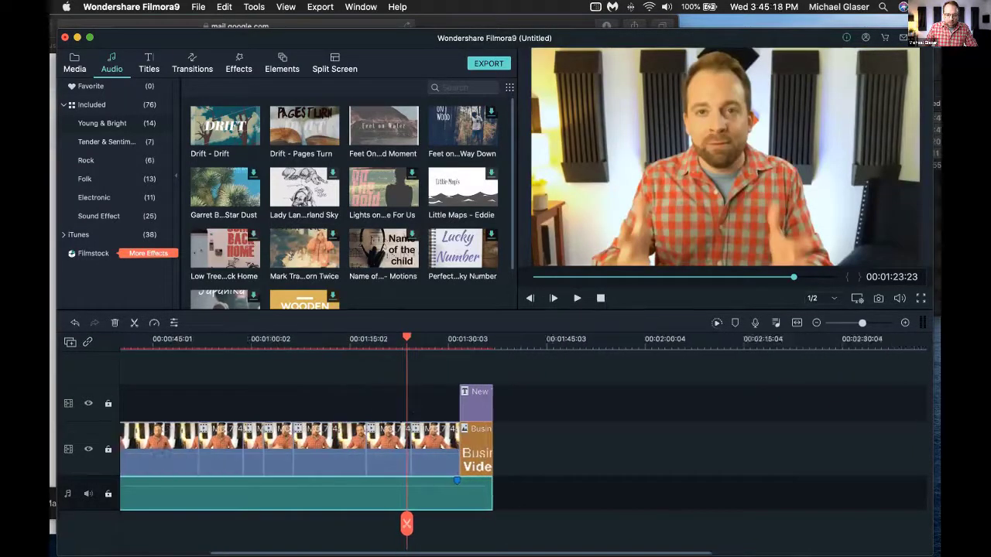
scroll(394, 422, "left", 4)
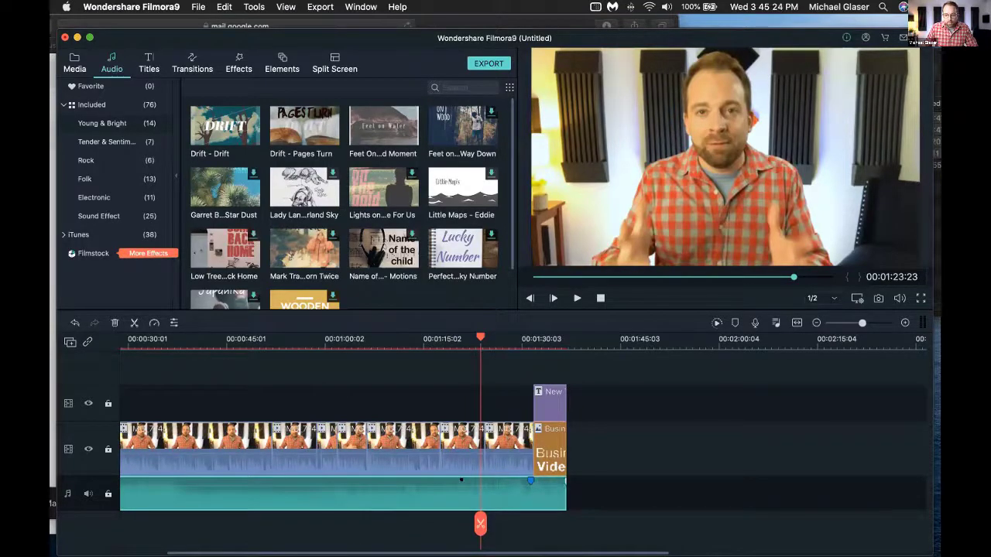
left_click_drag(462, 480, 461, 476)
left_click_drag(495, 481, 462, 508)
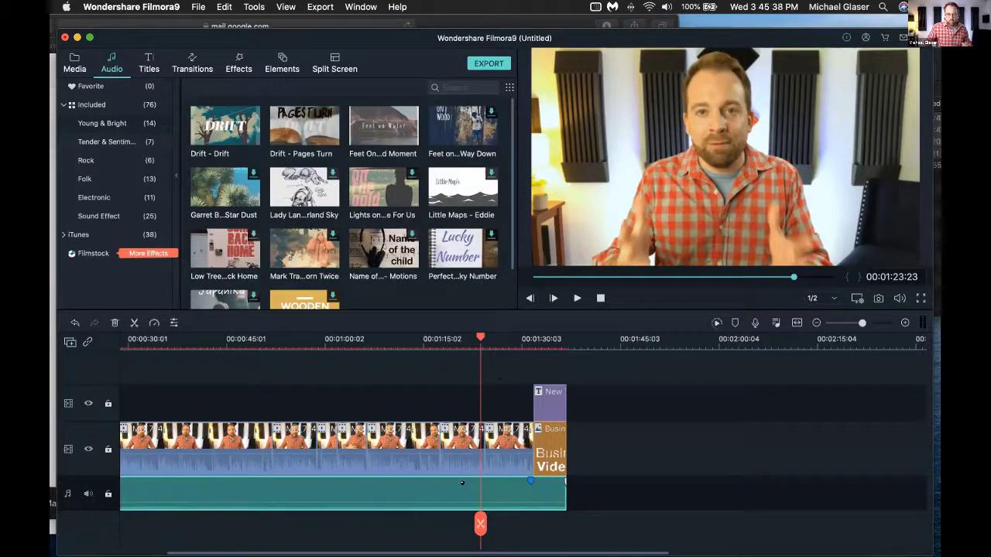
Step: Play the early talking-head footage with the lowered music and stop the playhead at 00:00:17:22
left_click_drag(480, 523, 391, 524)
scroll(391, 464, "left", 5)
scroll(438, 449, "left", 3)
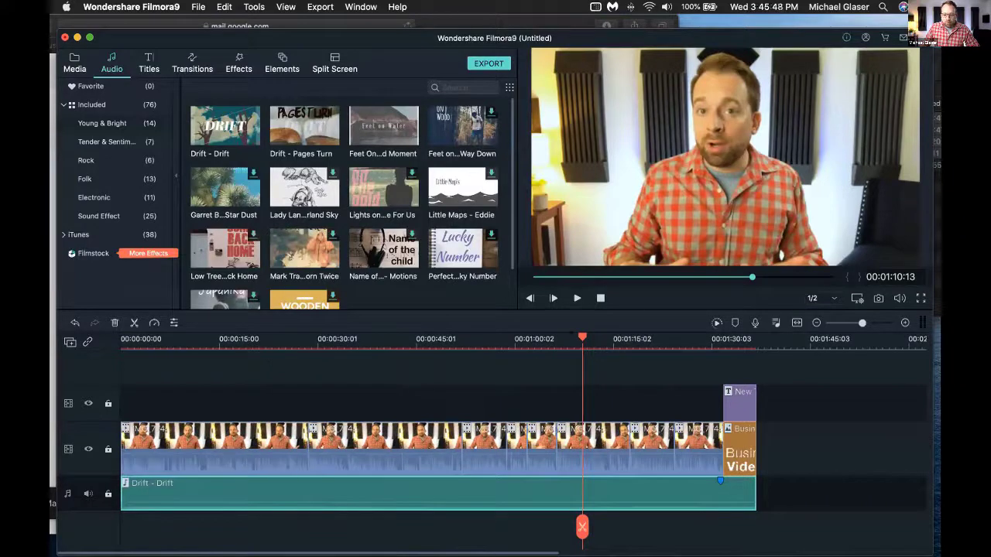
left_click_drag(582, 527, 200, 531)
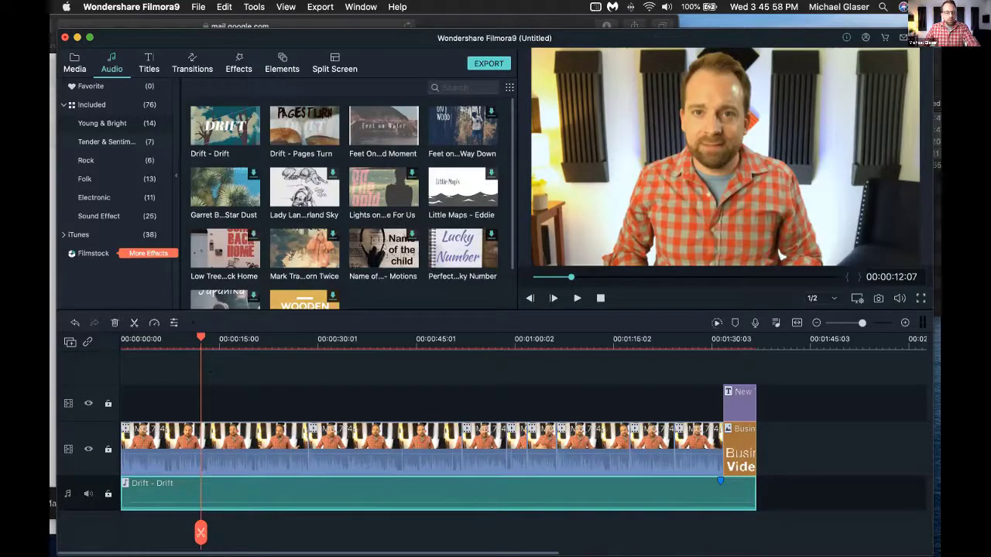
left_click_drag(203, 334, 223, 331)
mouse_move(200, 531)
left_mouse_down()
mouse_move(264, 530)
mouse_move(198, 531)
left_mouse_up()
key("space")
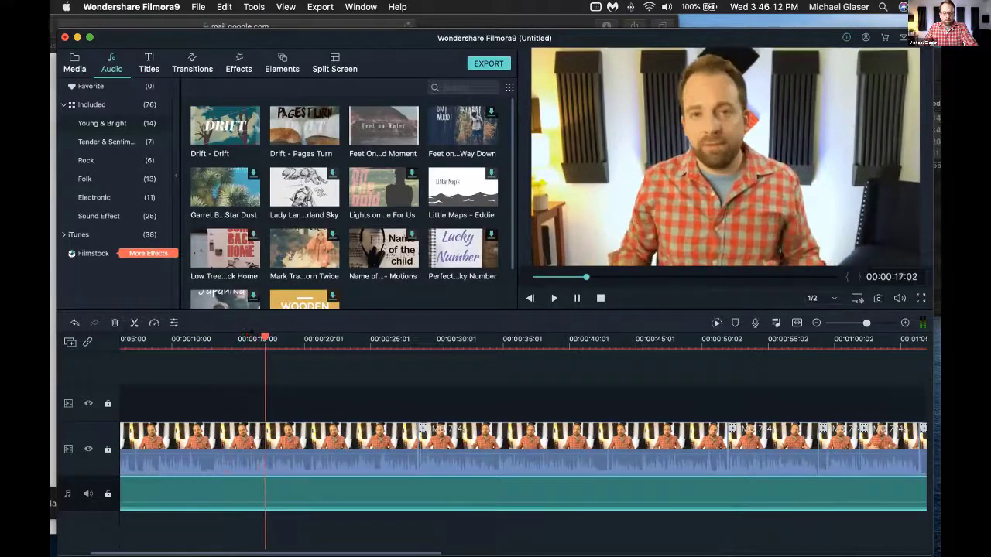
key("space")
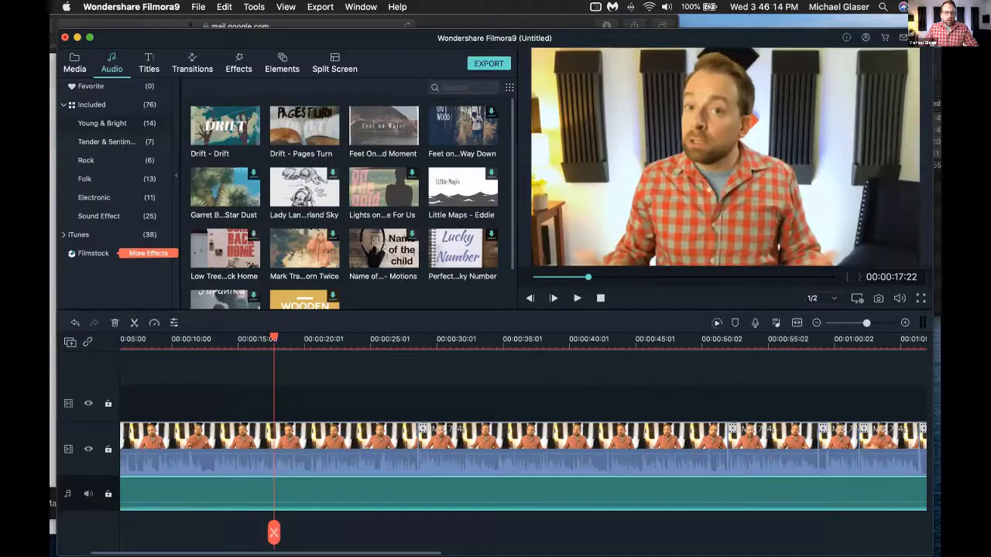
Step: Place b-roll 1 on the upper video track at 00:00:17:22 and trim its end to the cut in the footage below
left_click_drag(182, 40, 179, 26)
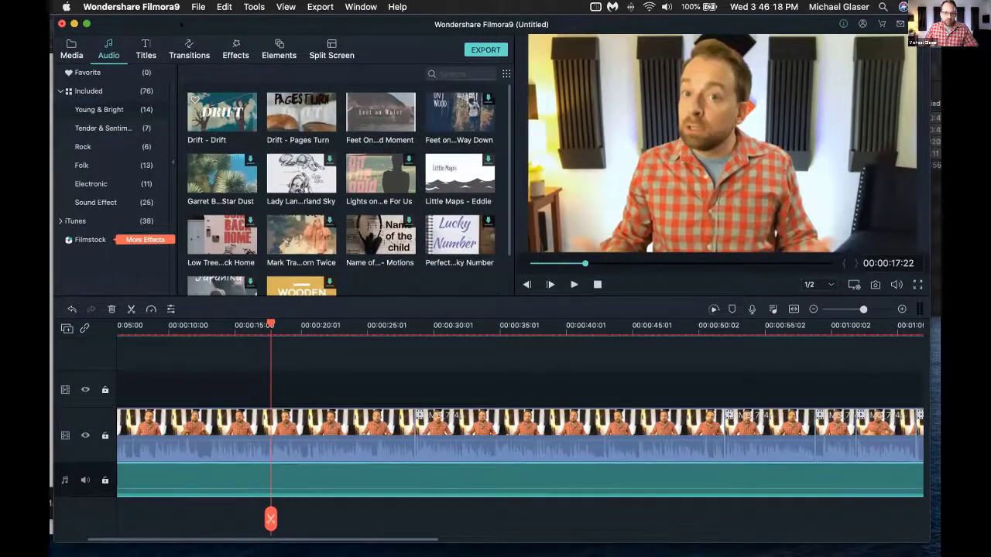
left_click(71, 50)
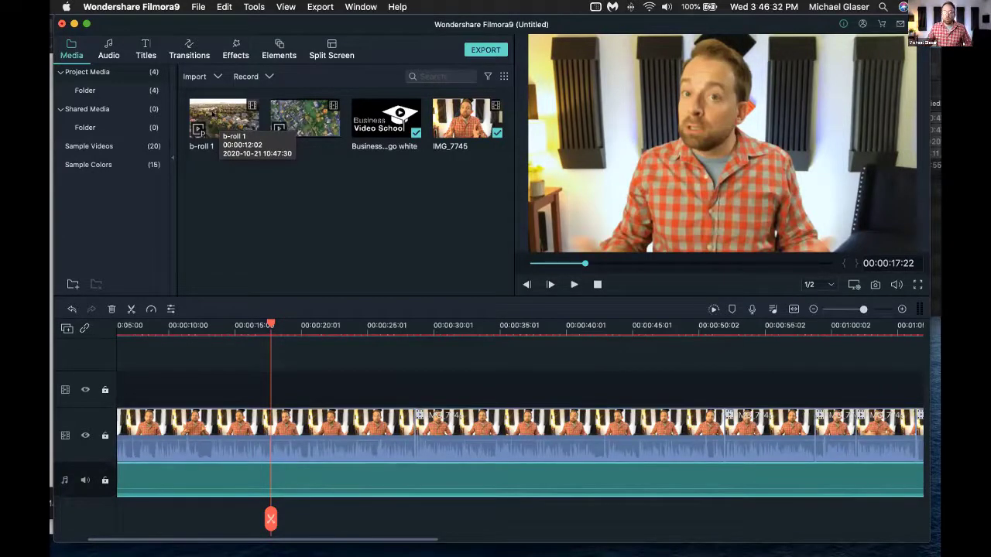
left_click_drag(213, 118, 265, 375)
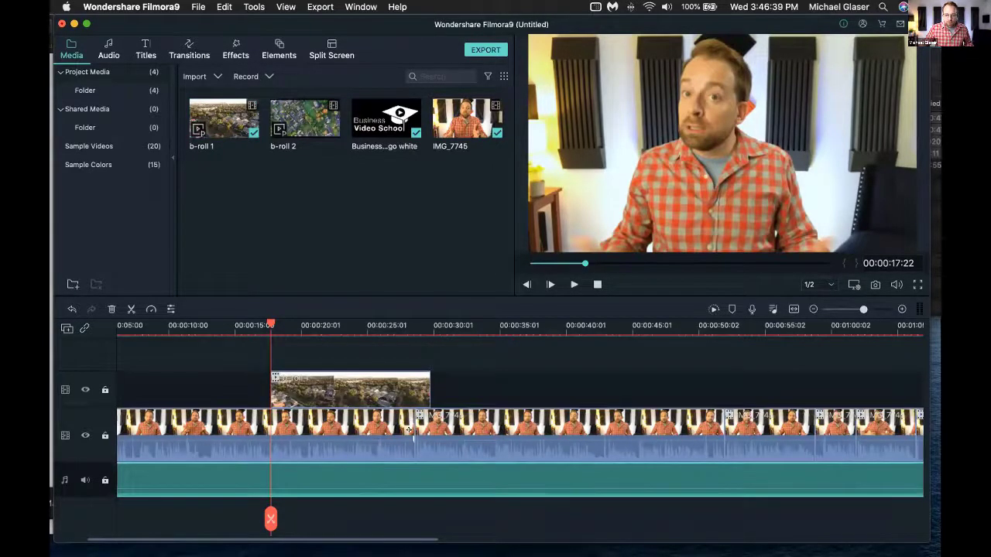
left_click_drag(429, 383, 400, 373)
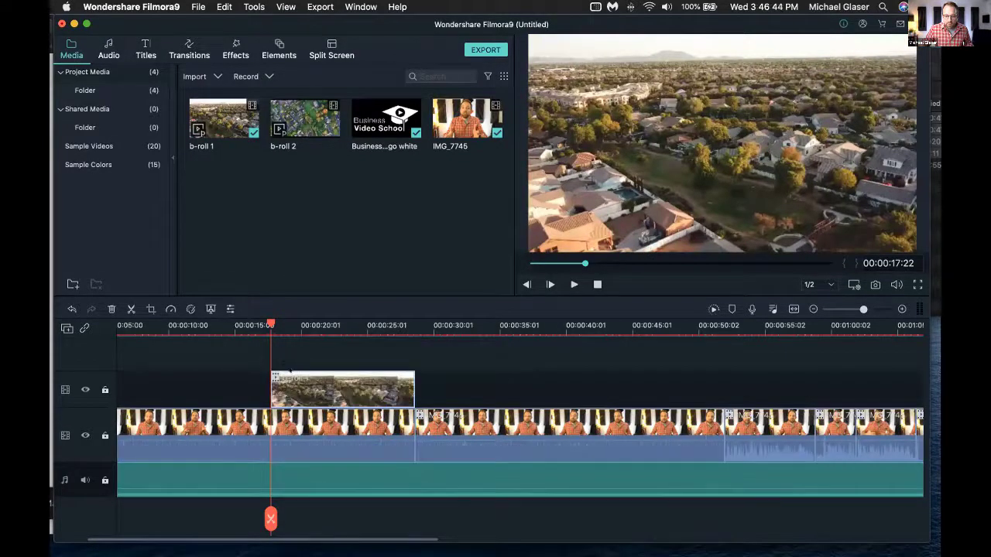
Step: Play the section from just before the b-roll and check the clip's start and end against the footage below
left_click_drag(263, 317, 240, 325)
key("space")
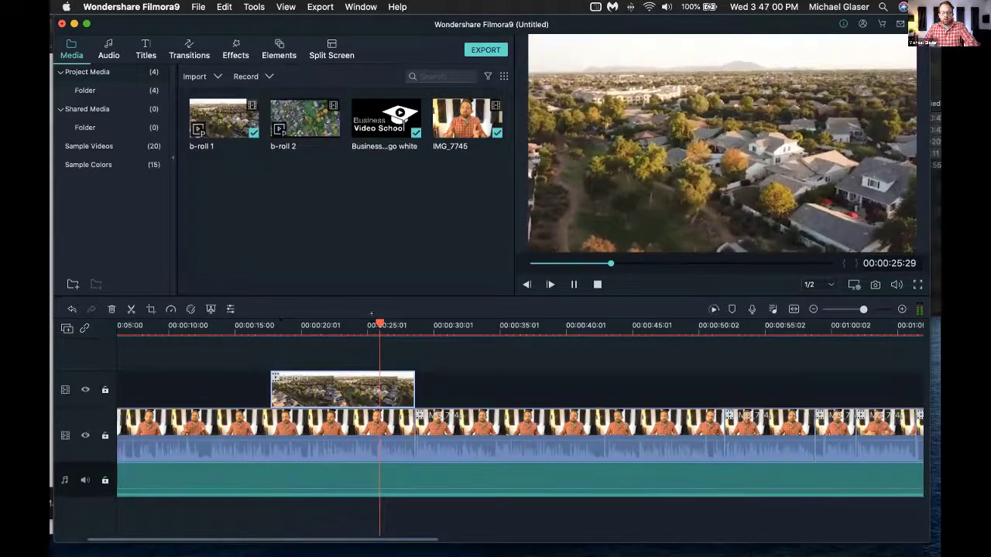
key("space")
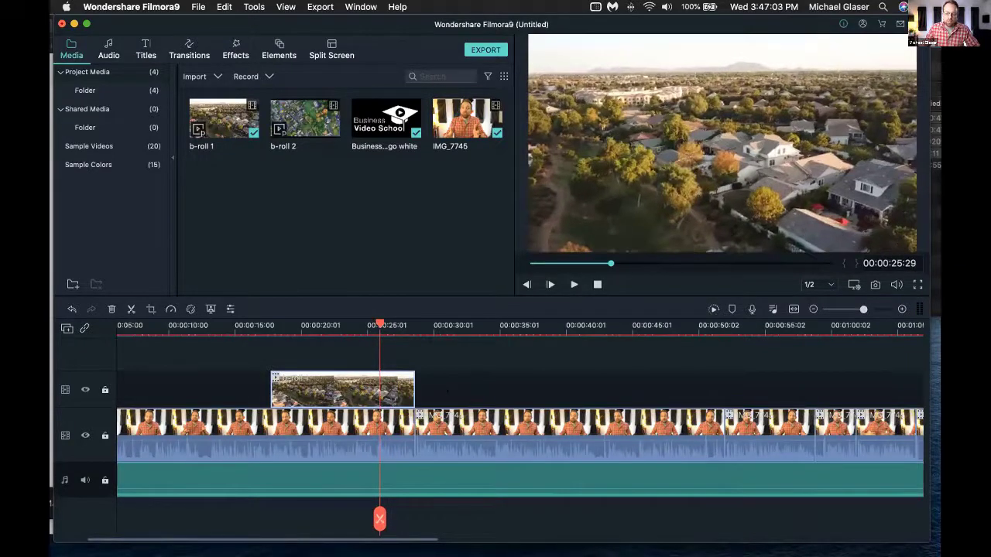
left_click_drag(379, 518, 435, 518)
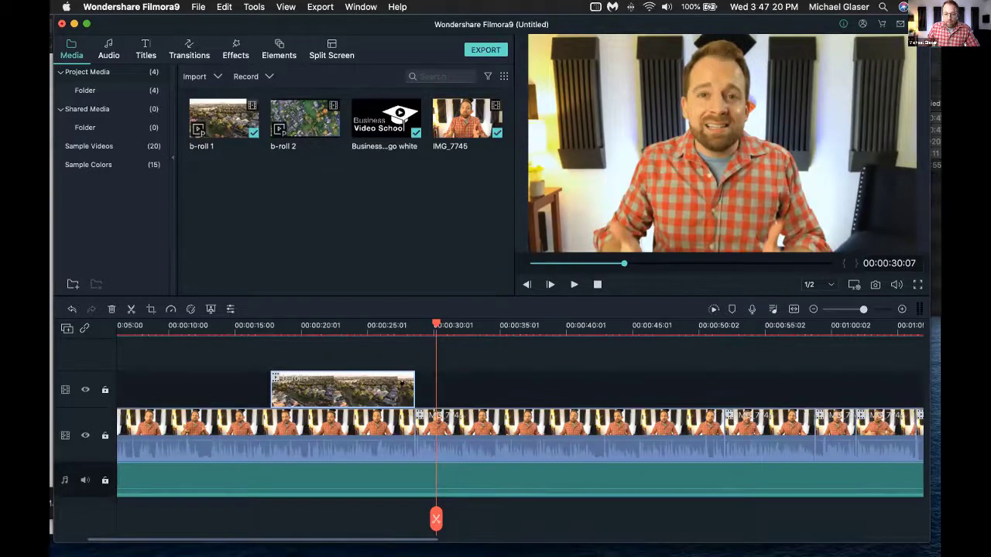
mouse_move(414, 390)
left_mouse_down()
mouse_move(488, 387)
mouse_move(415, 390)
left_mouse_up()
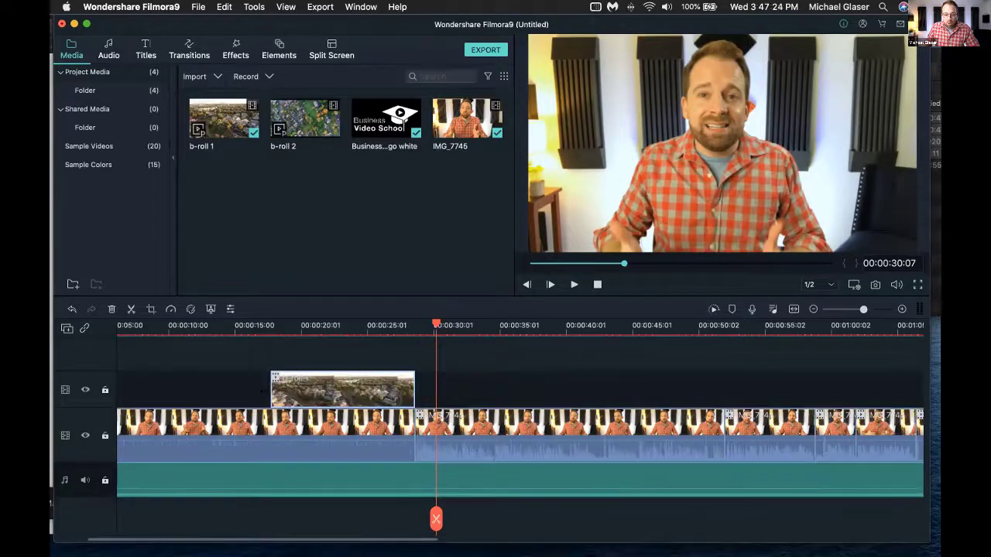
mouse_move(272, 387)
left_mouse_down()
mouse_move(322, 382)
mouse_move(271, 391)
left_mouse_up()
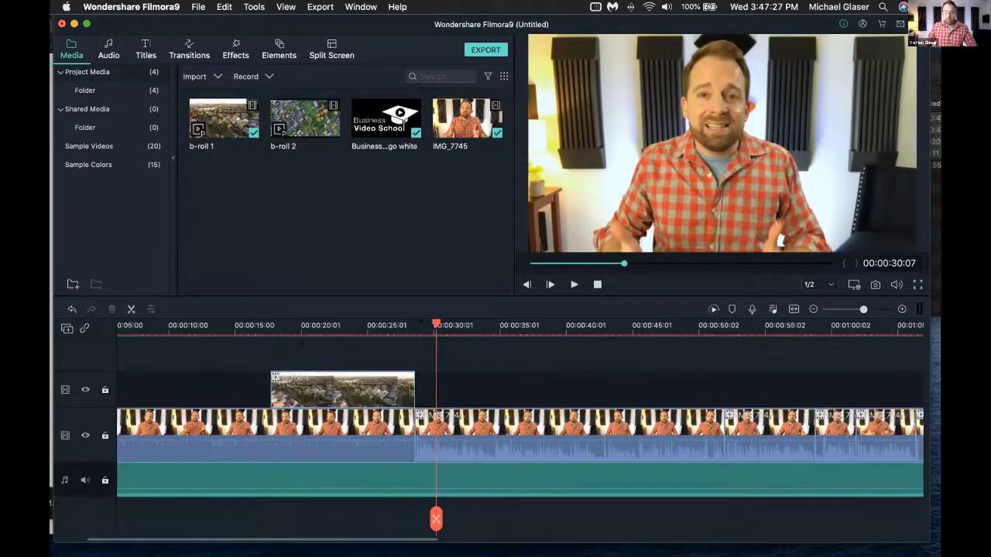
left_click_drag(436, 324, 293, 324)
left_click(301, 326)
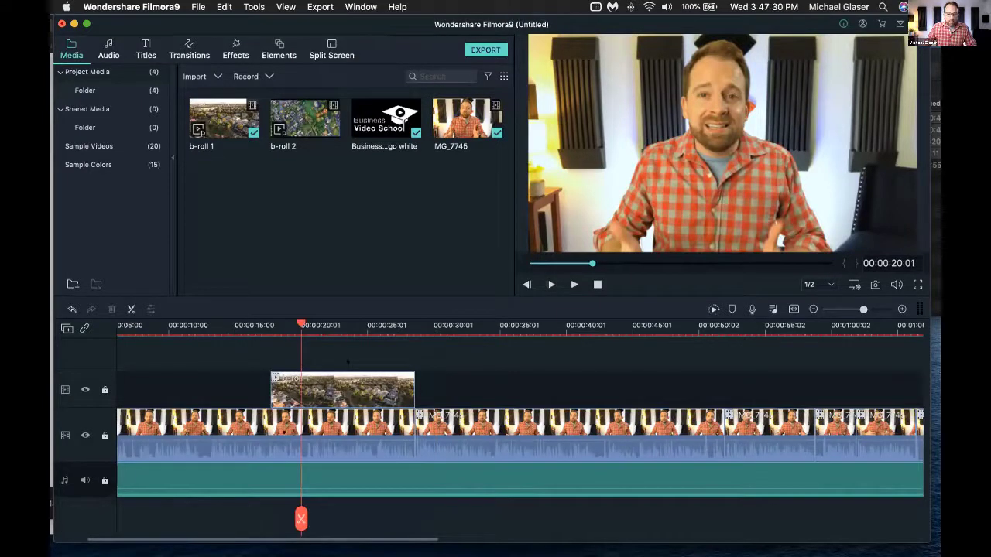
Step: Review the rest of the timeline and preview the closing logo and title at 00:01:33:04
scroll(439, 417, "right", 10)
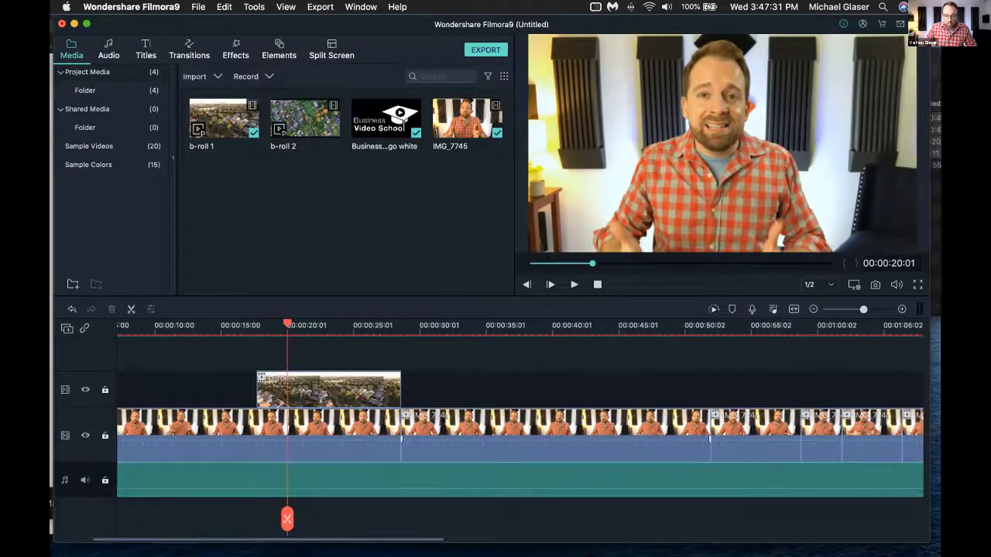
scroll(339, 390, "left", 1)
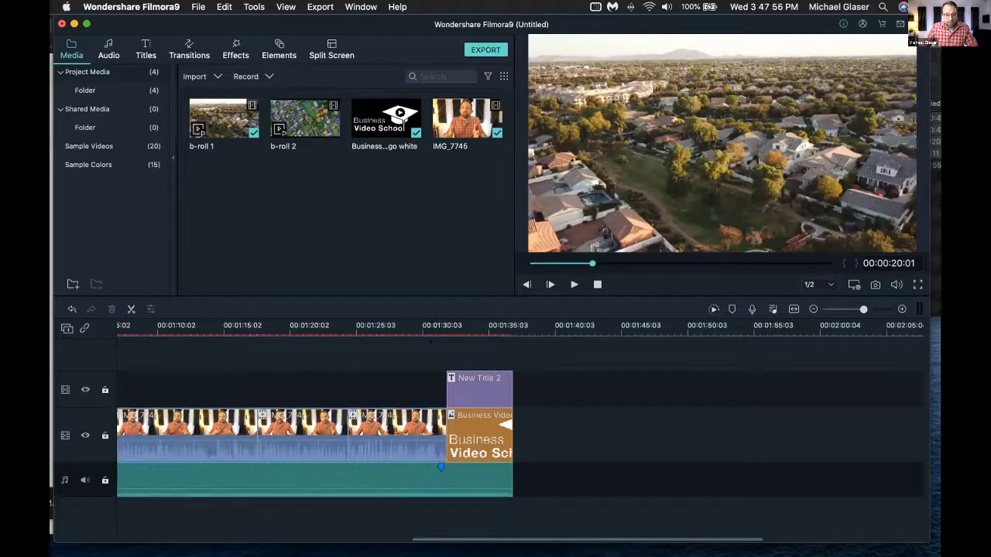
scroll(250, 353, "left", 5)
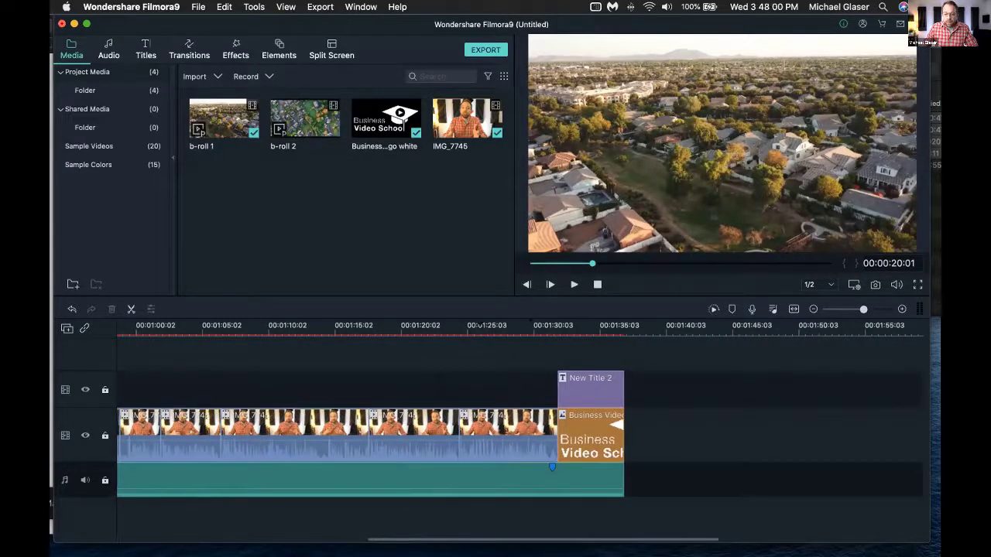
scroll(328, 340, "down", 2)
scroll(400, 360, "left", 8)
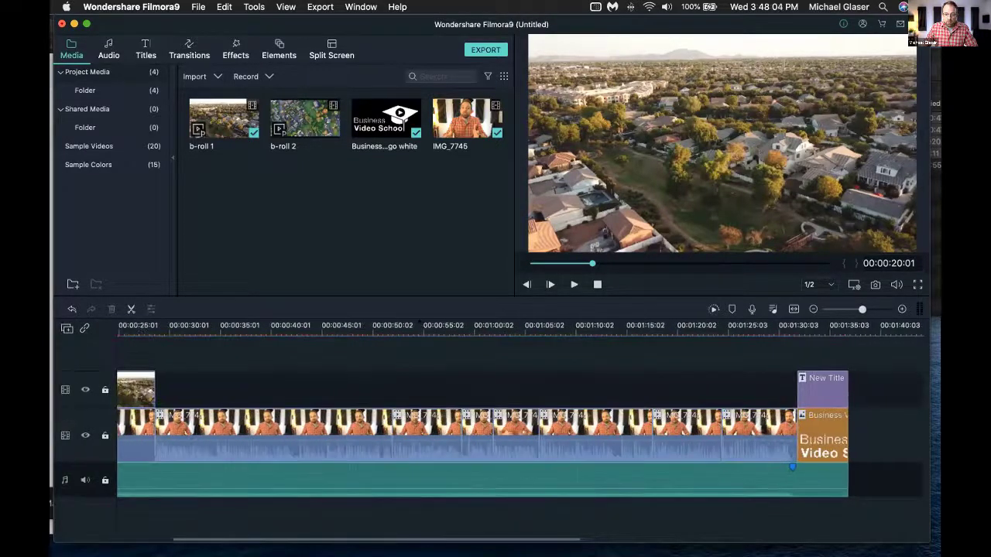
scroll(406, 360, "down", 3)
scroll(412, 361, "left", 3)
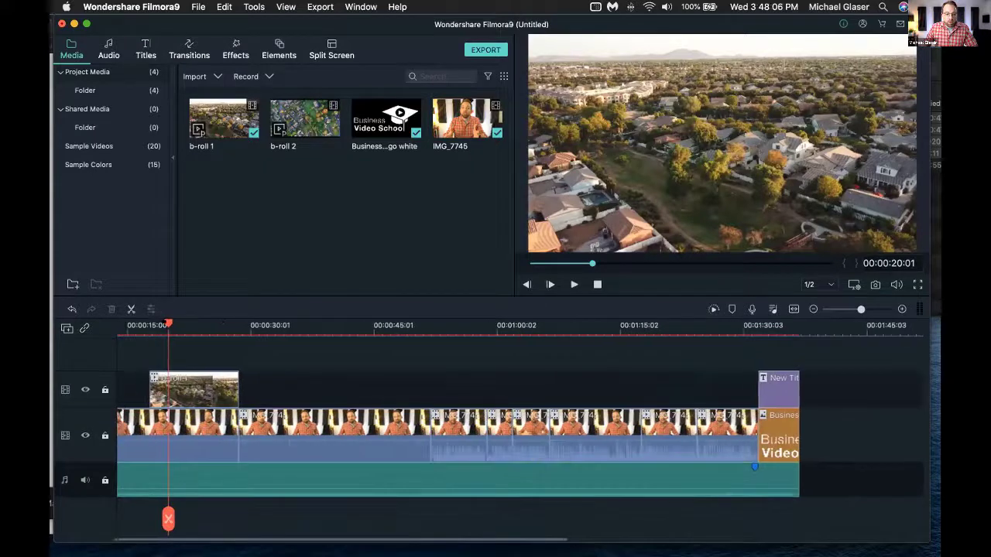
left_click_drag(738, 329, 768, 328)
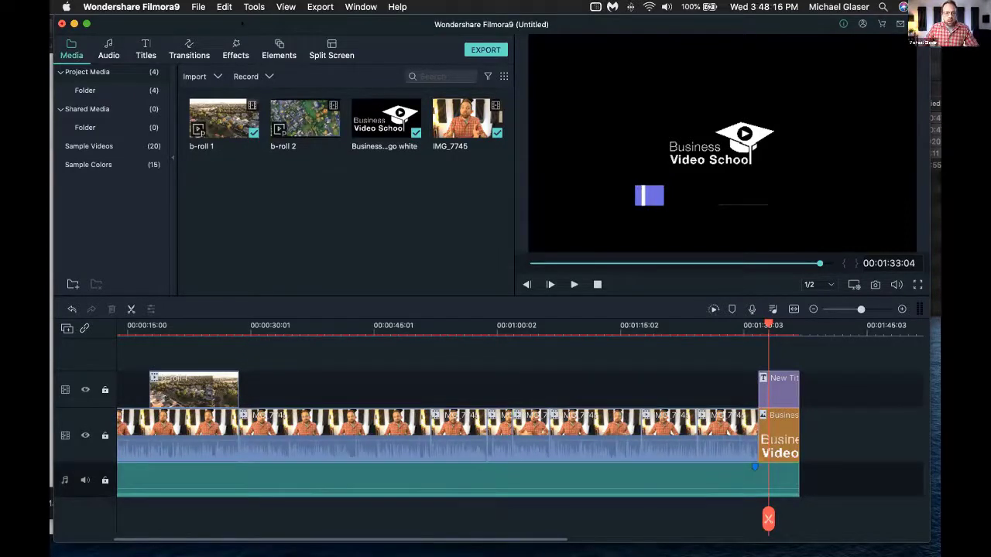
Step: Export the video as a 1920 x 1080 MOV file named Zestimate to the Output folder
left_click_drag(243, 23, 239, 23)
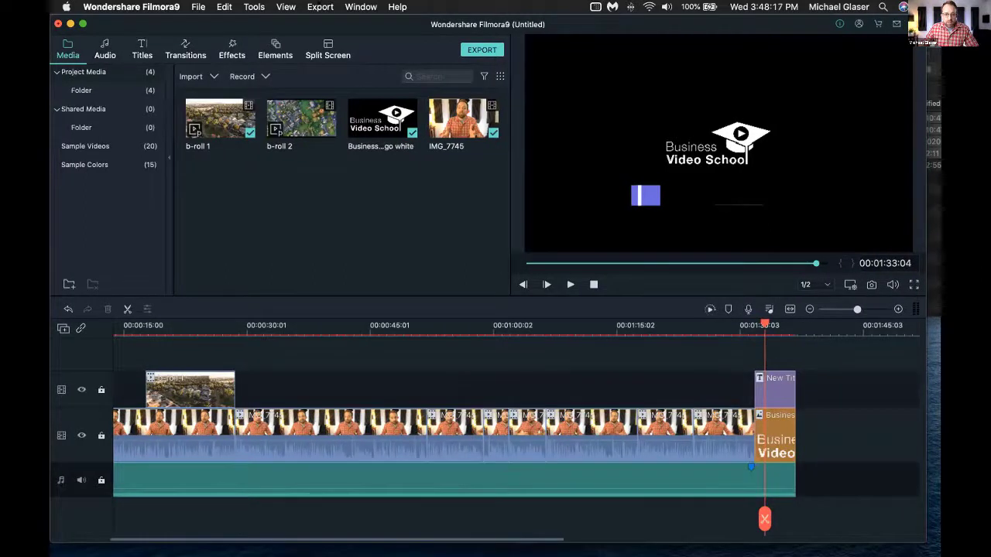
left_click(319, 6)
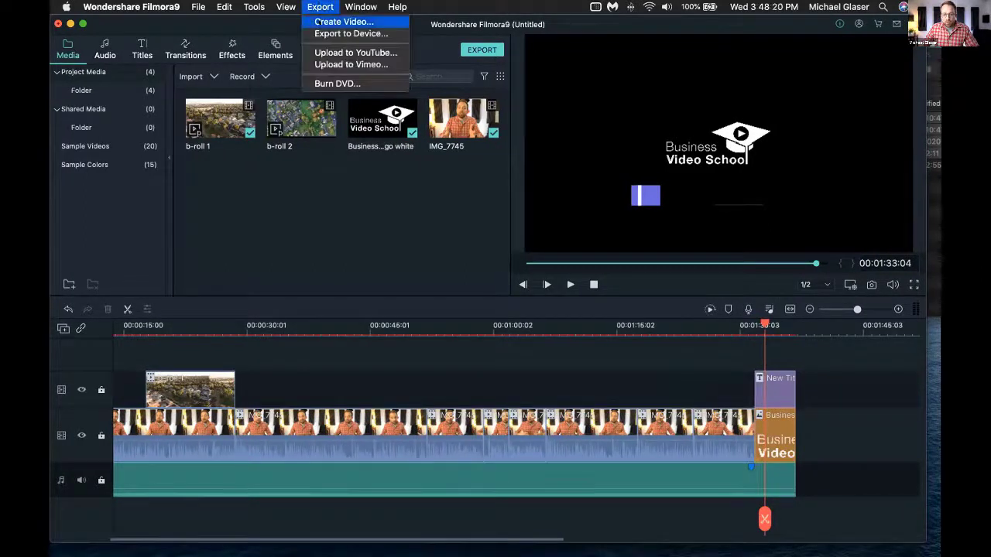
left_click(343, 22)
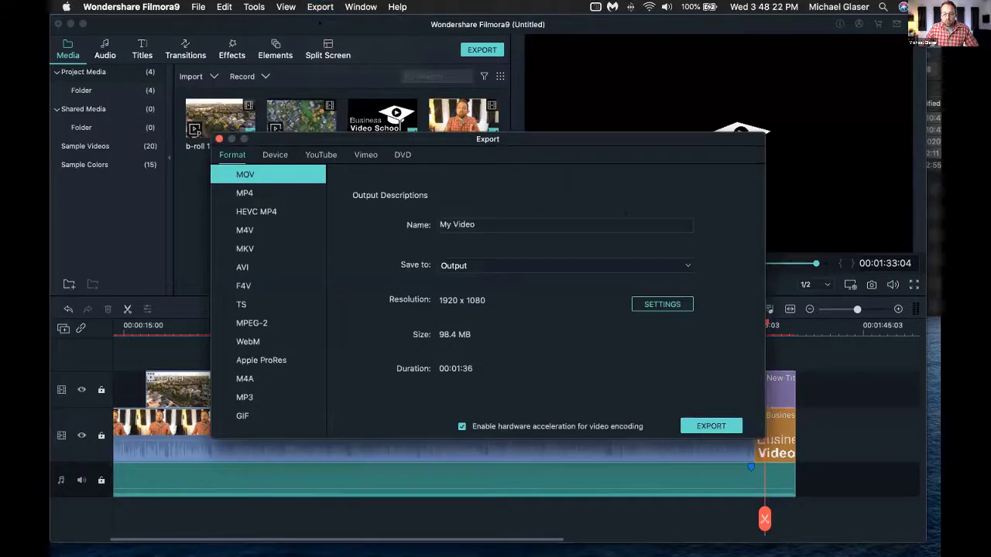
triple_click(457, 225)
type("Zestimate")
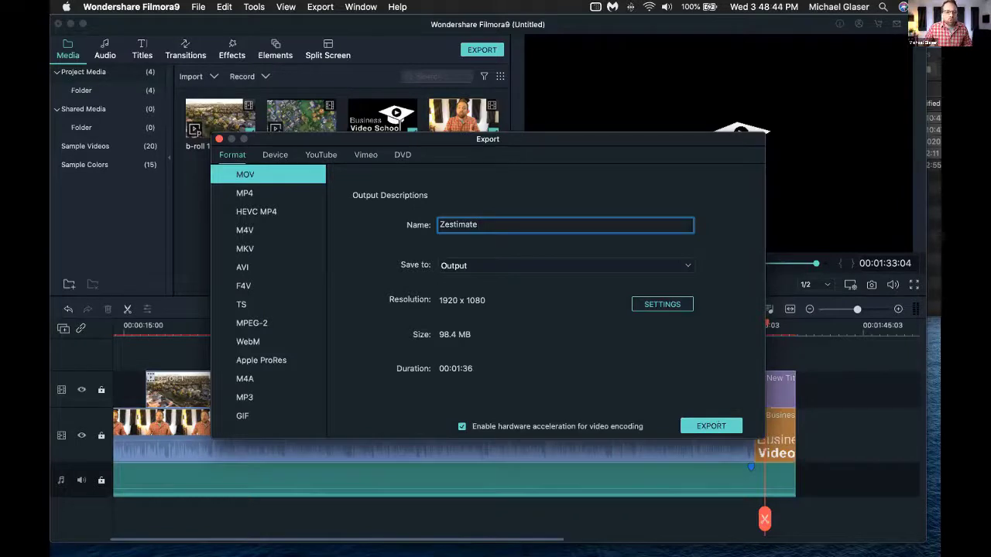
left_click(718, 425)
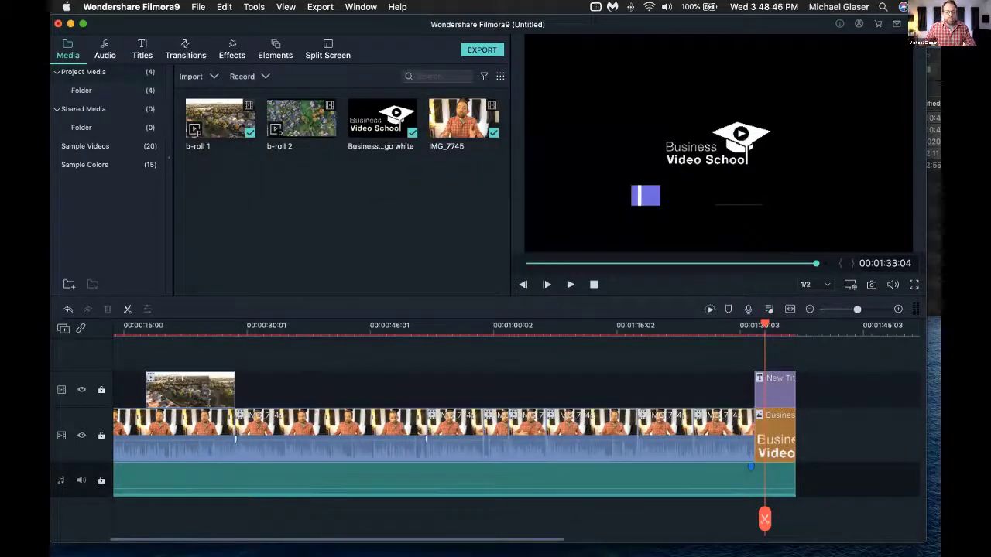
scroll(540, 438, "left", 3)
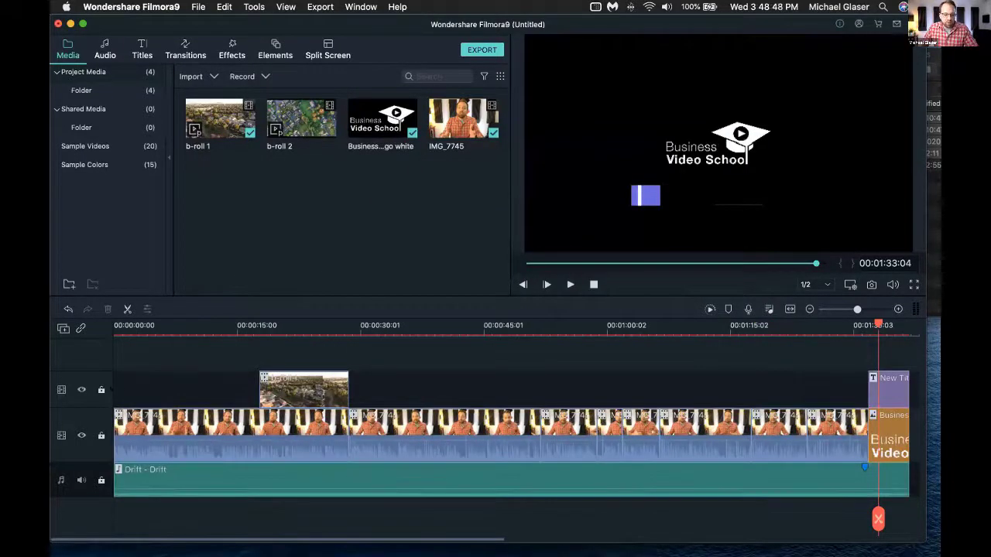
key("super+=")
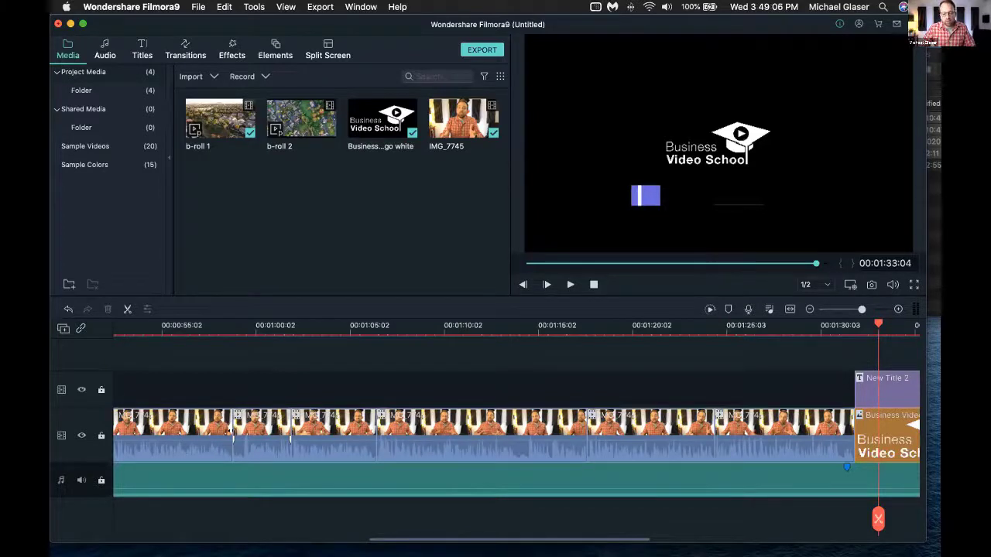
scroll(530, 399, "right", 10)
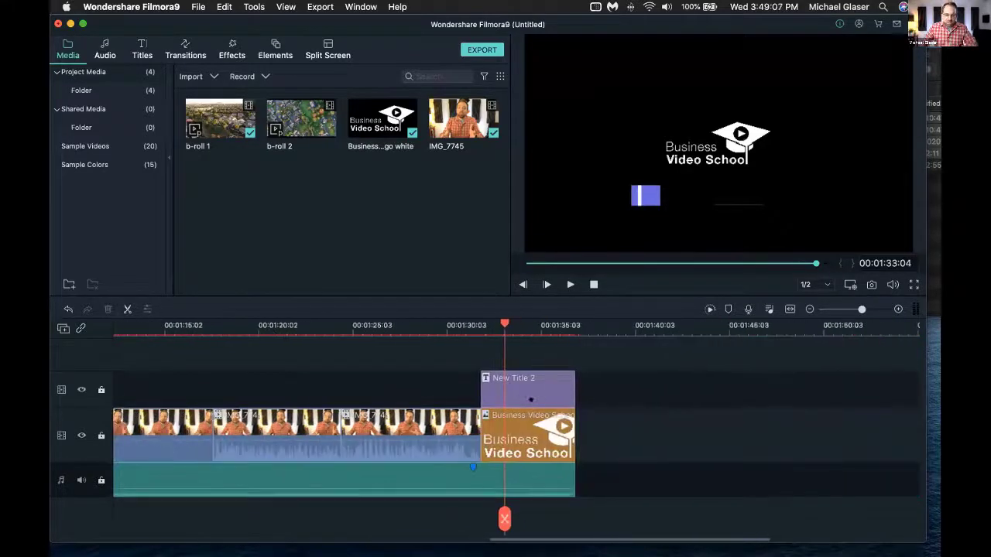